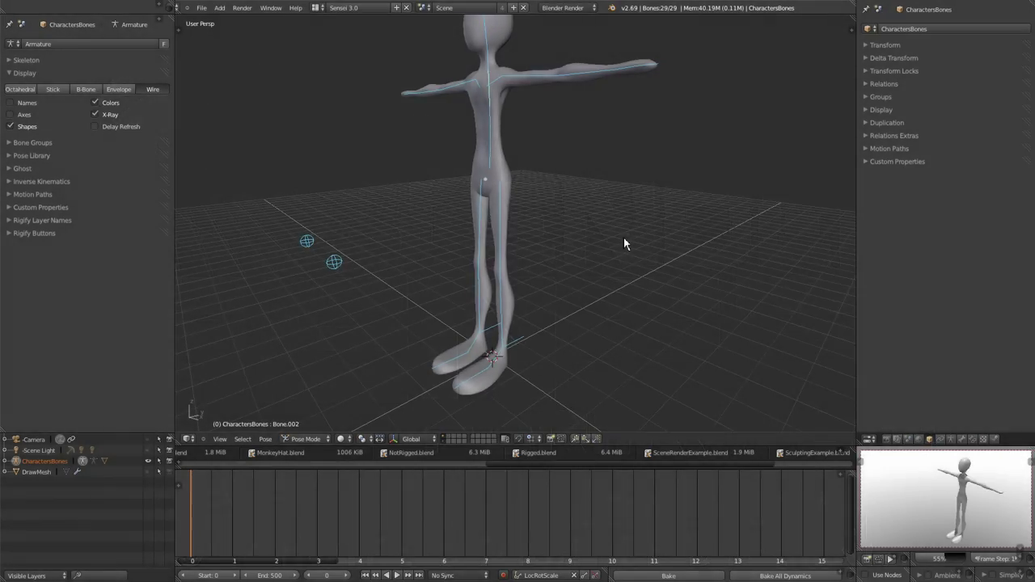
pyautogui.moveTo(624, 238)
pyautogui.mouseDown(button='middle')
pyautogui.moveTo(612, 230)
pyautogui.moveTo(626, 247)
pyautogui.mouseUp(button='middle')
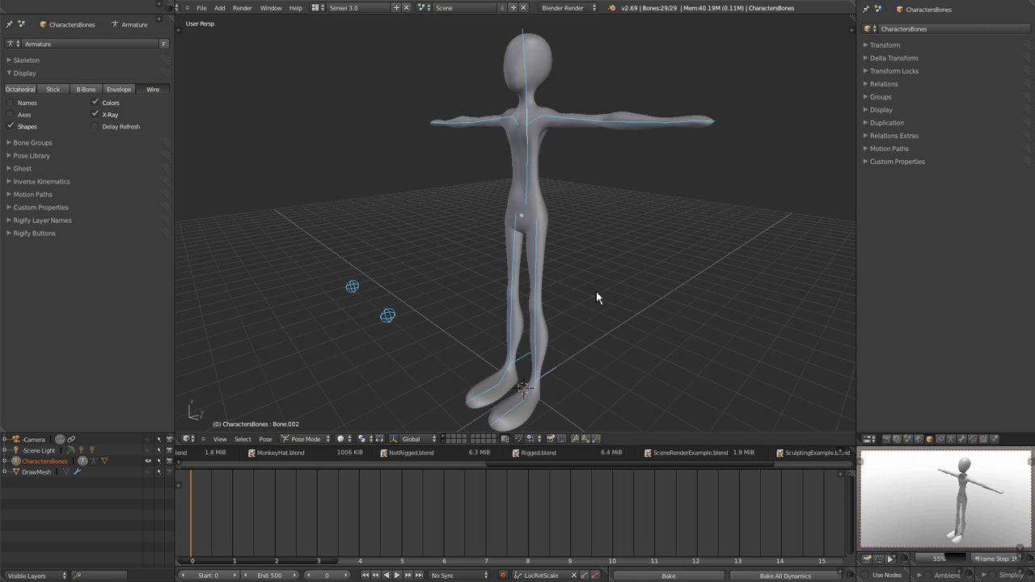
pyautogui.moveTo(590, 294); pyautogui.dragTo(602, 297, button='middle')
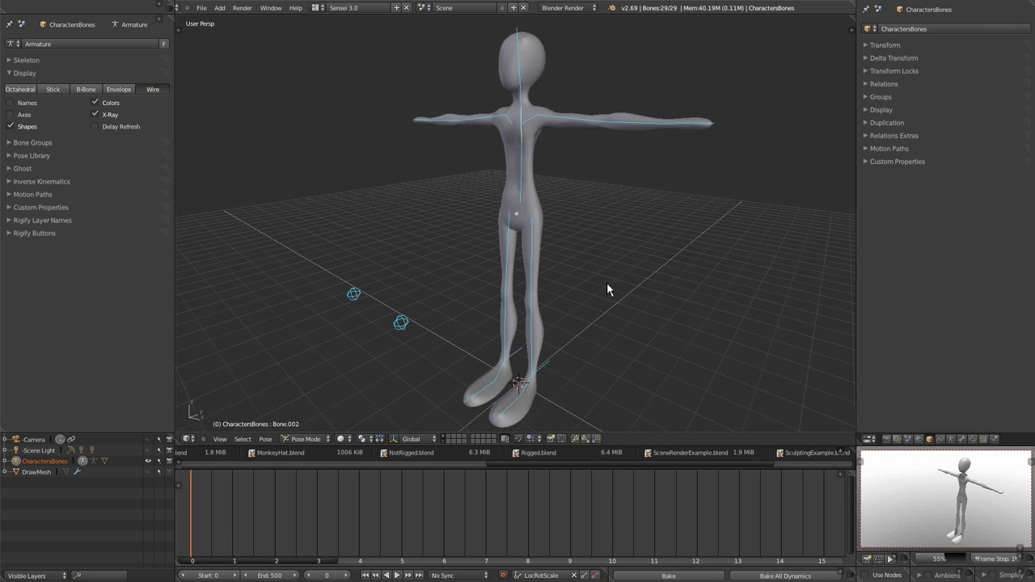
pyautogui.scroll(3, 607, 282)
pyautogui.scroll(-1, 608, 268)
pyautogui.keyDown('shift'); pyautogui.moveTo(630, 237); pyautogui.dragTo(598, 286, button='middle'); pyautogui.keyUp('shift')
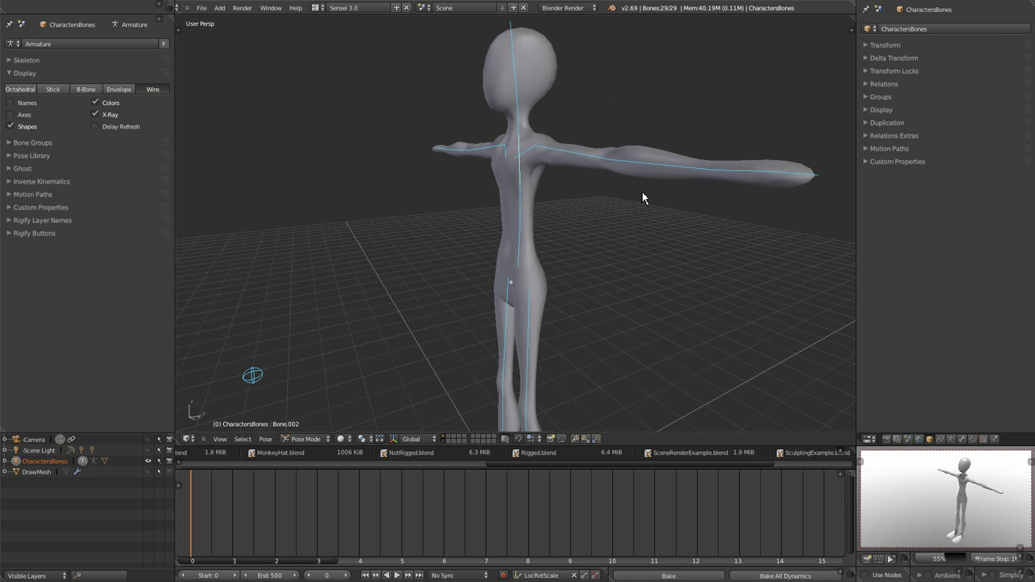
pyautogui.moveTo(643, 197); pyautogui.dragTo(652, 203, button='middle')
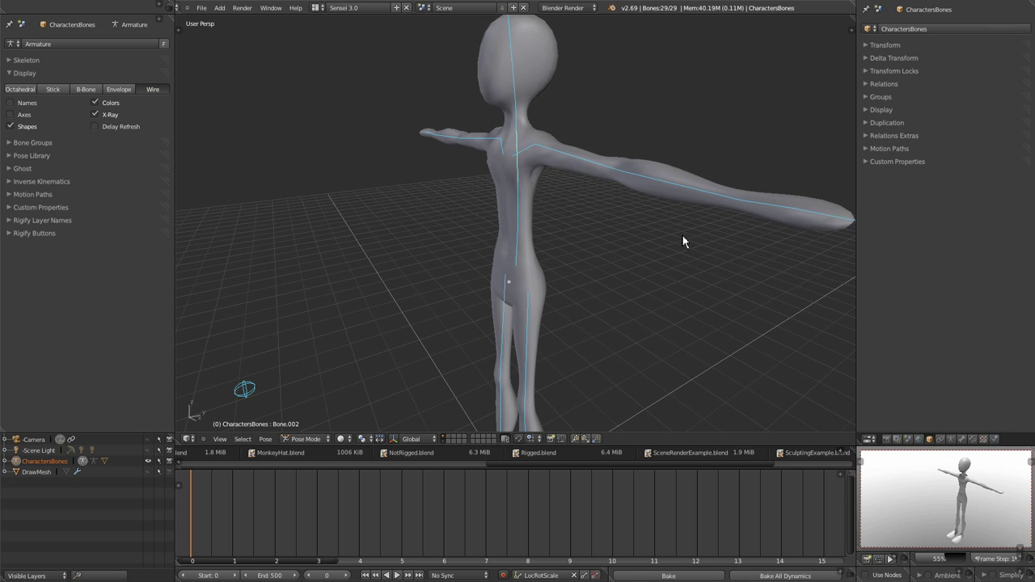
pyautogui.moveTo(683, 230); pyautogui.dragTo(558, 240, button='middle')
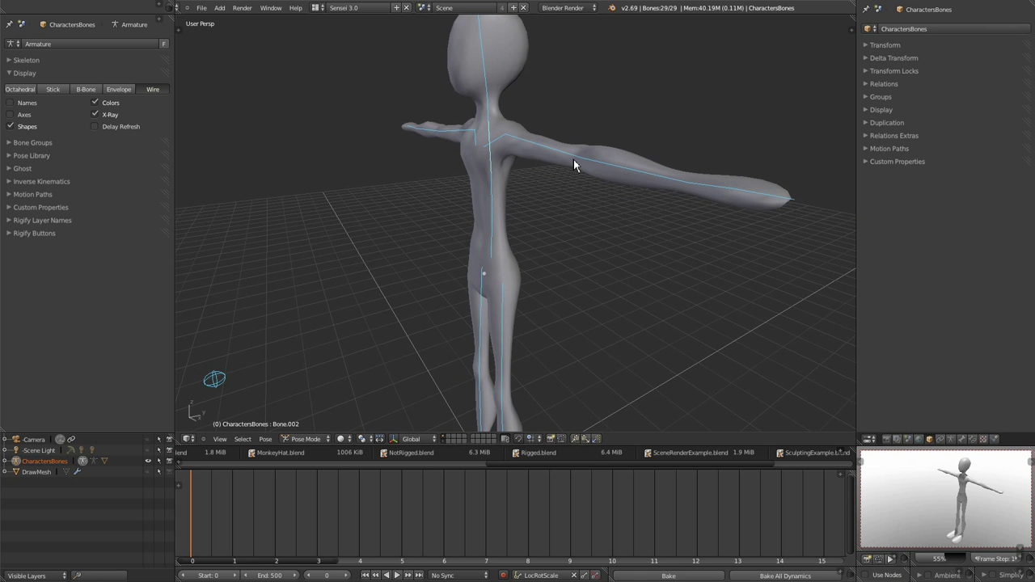
# Switch the CharactersBones armature's bone display to Octahedral.
pyautogui.click(22, 90)
pyautogui.scroll(4, 477, 271)
pyautogui.scroll(-4, 493, 271)
pyautogui.moveTo(509, 266); pyautogui.dragTo(545, 288, button='middle')
pyautogui.scroll(3, 546, 288)
pyautogui.moveTo(495, 238); pyautogui.dragTo(528, 257, button='middle')
# Select the forearm bone arm.l.002 and the opposite upper-arm bone arm.r.001 to examine the individual bones of the rig.
pyautogui.rightClick(603, 238)
pyautogui.scroll(3, 517, 263)
pyautogui.scroll(-3, 517, 221)
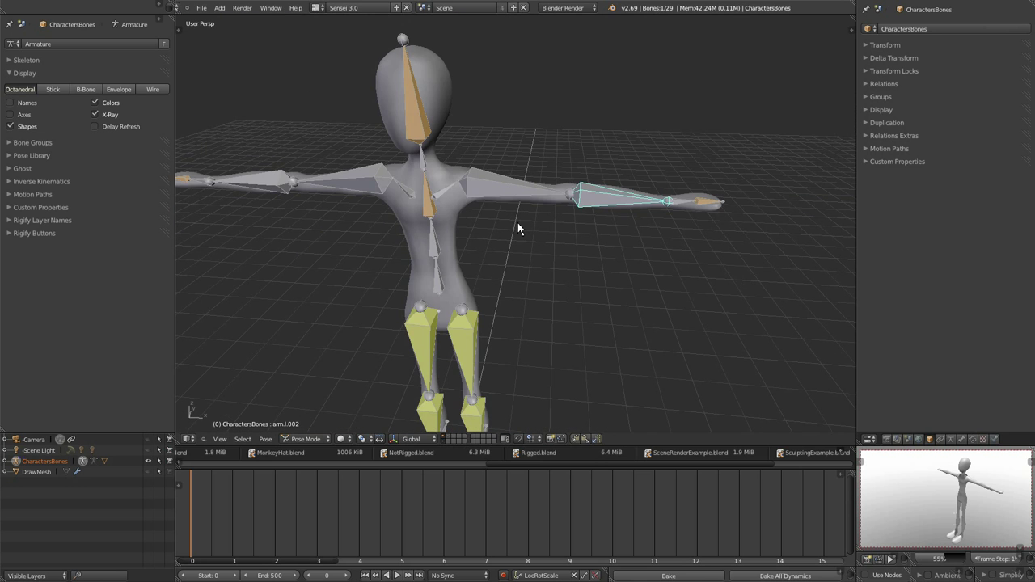
pyautogui.rightClick(520, 194)
pyautogui.moveTo(488, 220); pyautogui.dragTo(464, 236, button='middle')
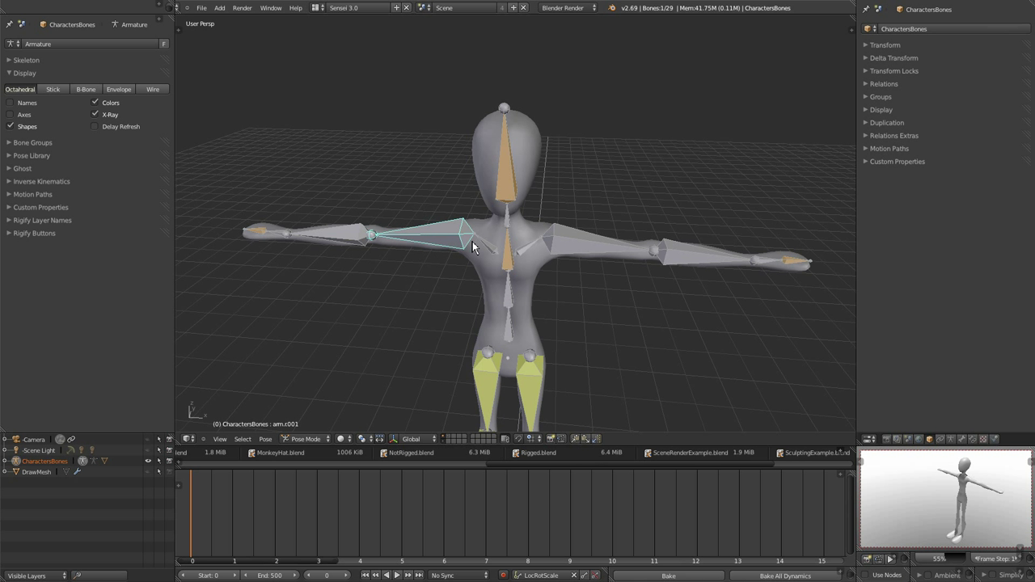
pyautogui.scroll(3, 433, 247)
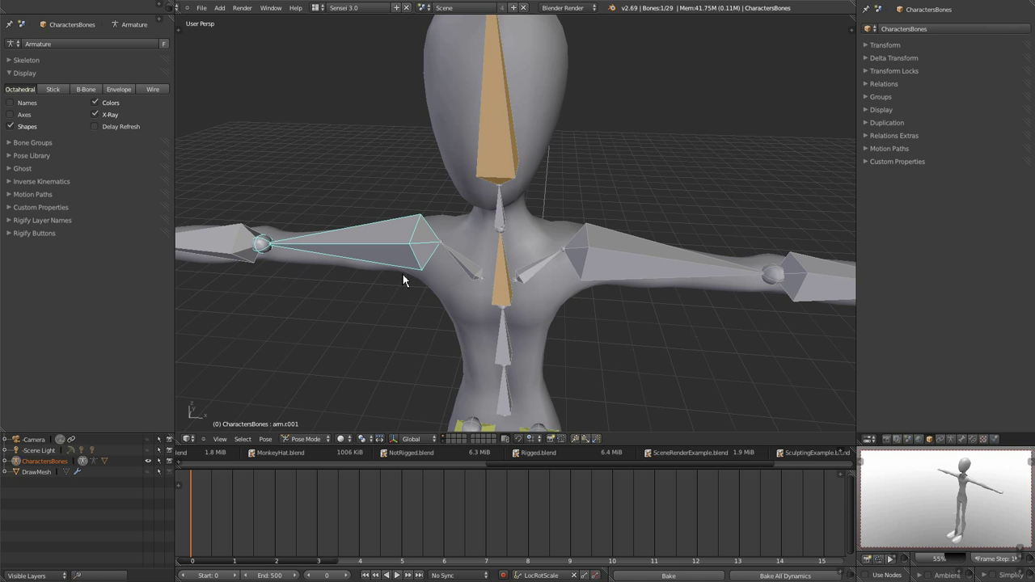
pyautogui.keyDown('shift'); pyautogui.moveTo(402, 273); pyautogui.dragTo(418, 272, button='middle'); pyautogui.keyUp('shift')
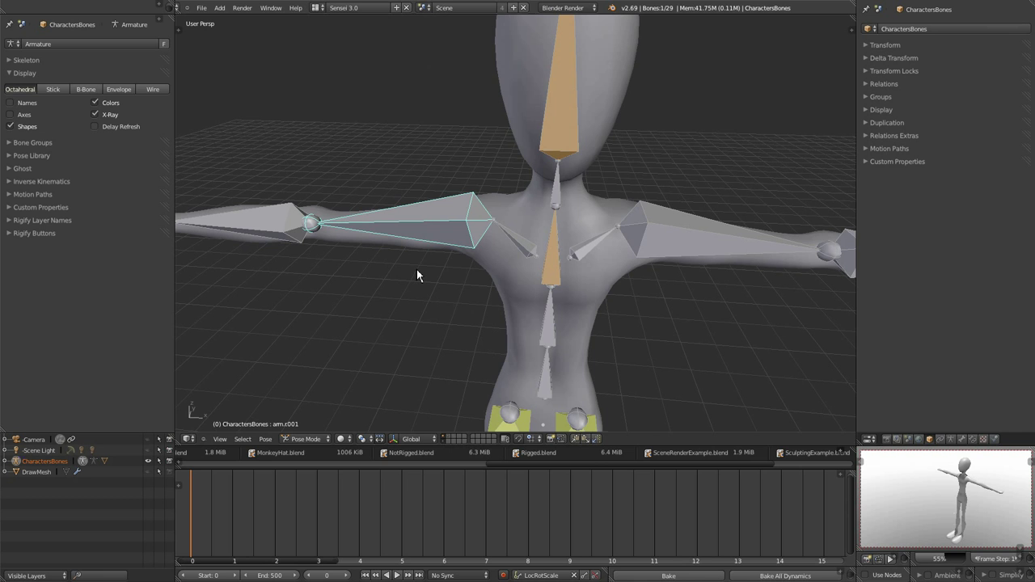
# Select the Character mesh, reveal its vertex groups and enlarge the list to show the arm and leg groups.
pyautogui.rightClick(528, 118)
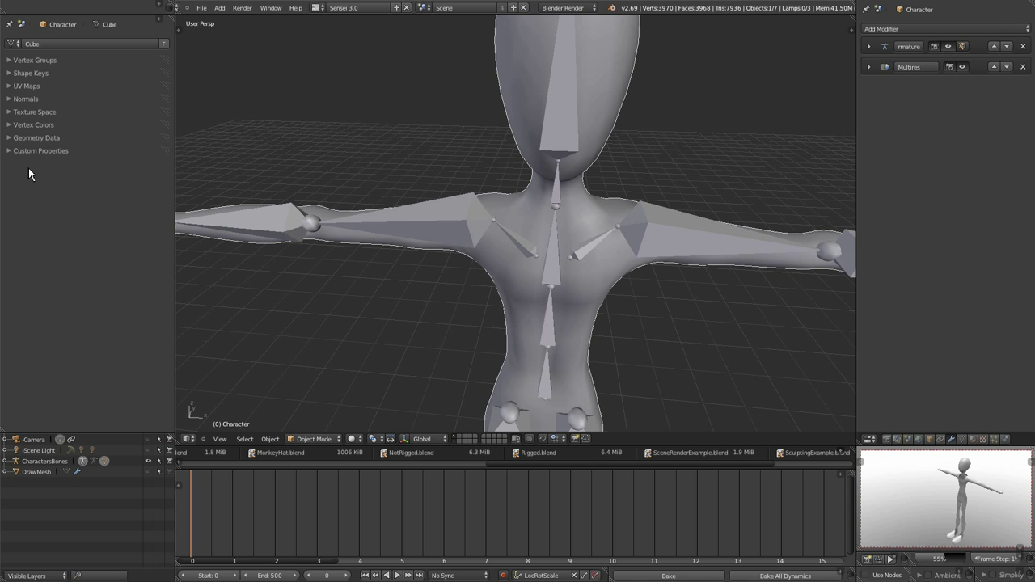
pyautogui.click(10, 63)
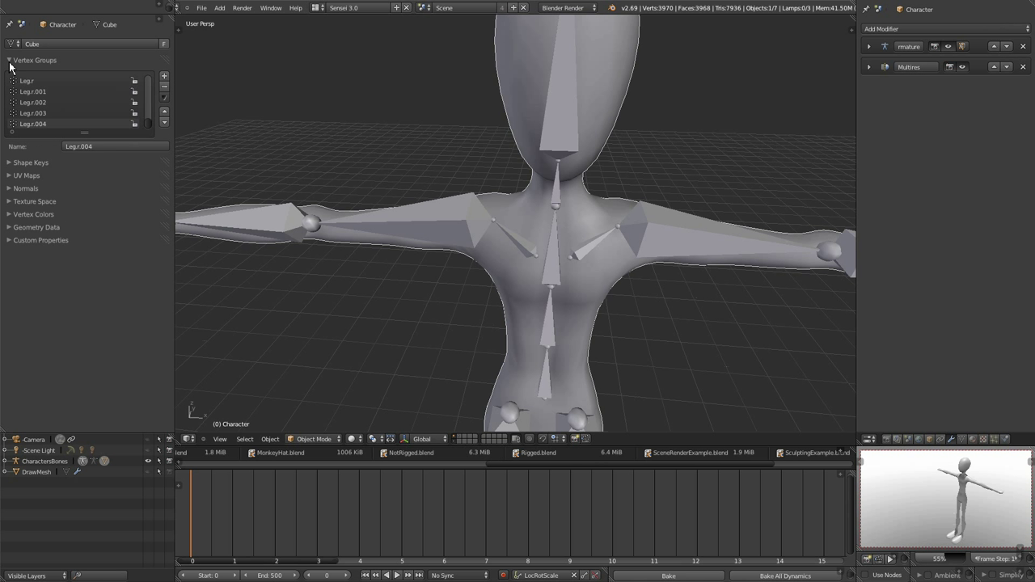
pyautogui.moveTo(150, 209); pyautogui.dragTo(152, 235)
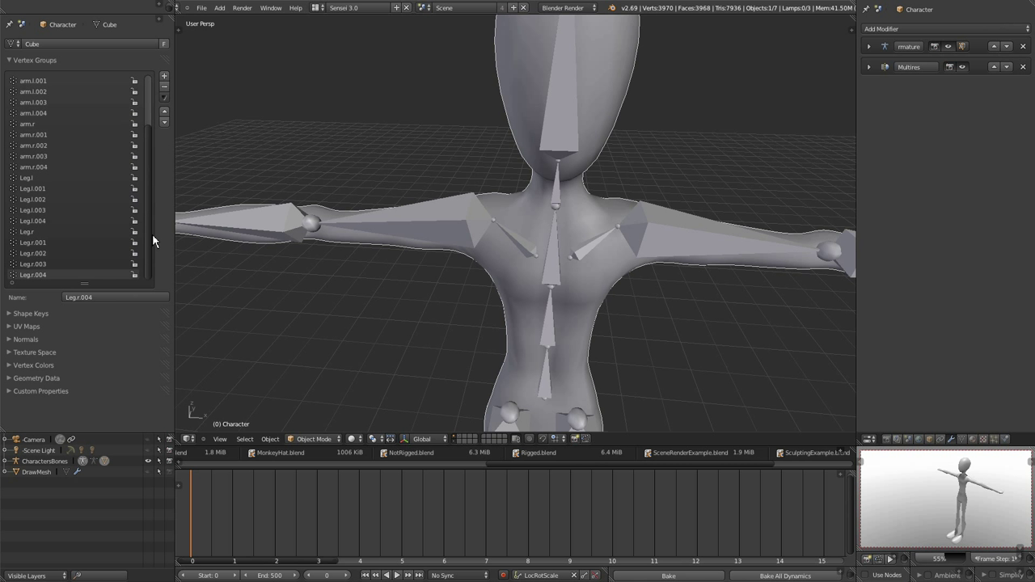
# Look through the mesh's vertex groups, making Leg.r.003, Leg.r.001, arm.r.001, arm.l.004 and arm.l.002 active in turn.
pyautogui.click(41, 265)
pyautogui.click(41, 243)
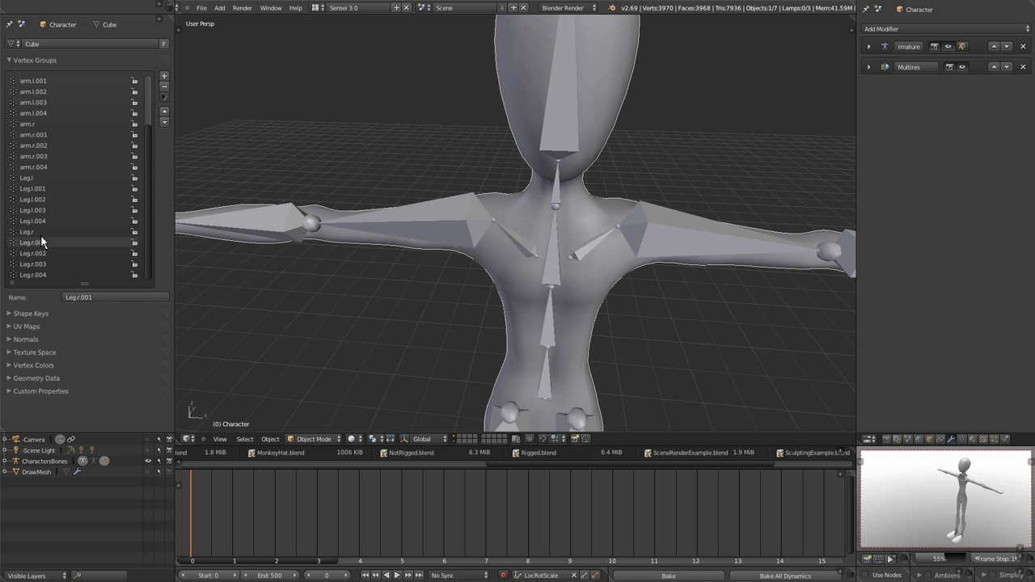
pyautogui.click(47, 136)
pyautogui.click(43, 115)
pyautogui.click(44, 92)
pyautogui.scroll(-5, 525, 230)
pyautogui.scroll(5, 536, 250)
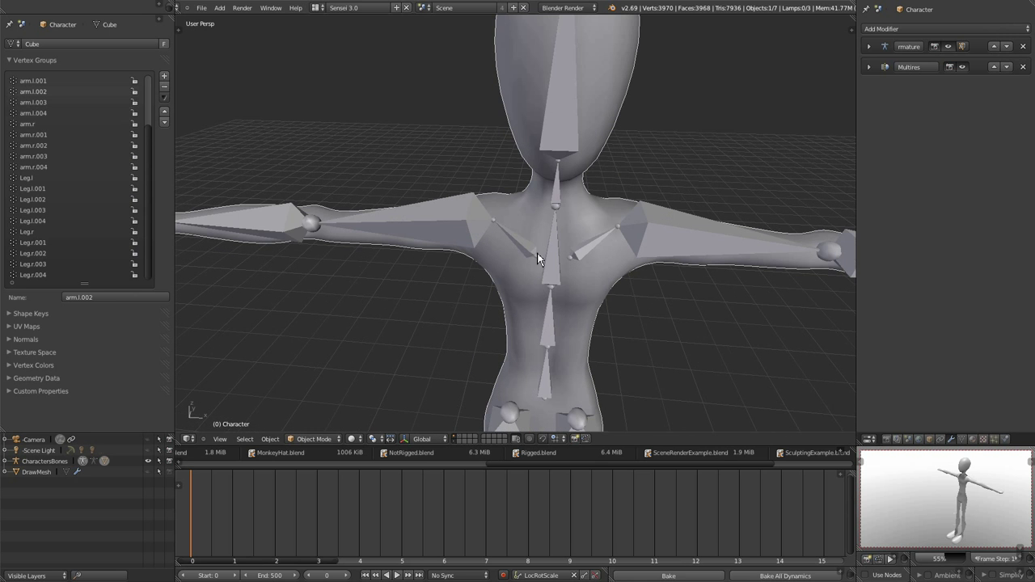
# Select the upper-arm bone arm.r.001 and turn on the display of bone names for the armature.
pyautogui.rightClick(458, 223)
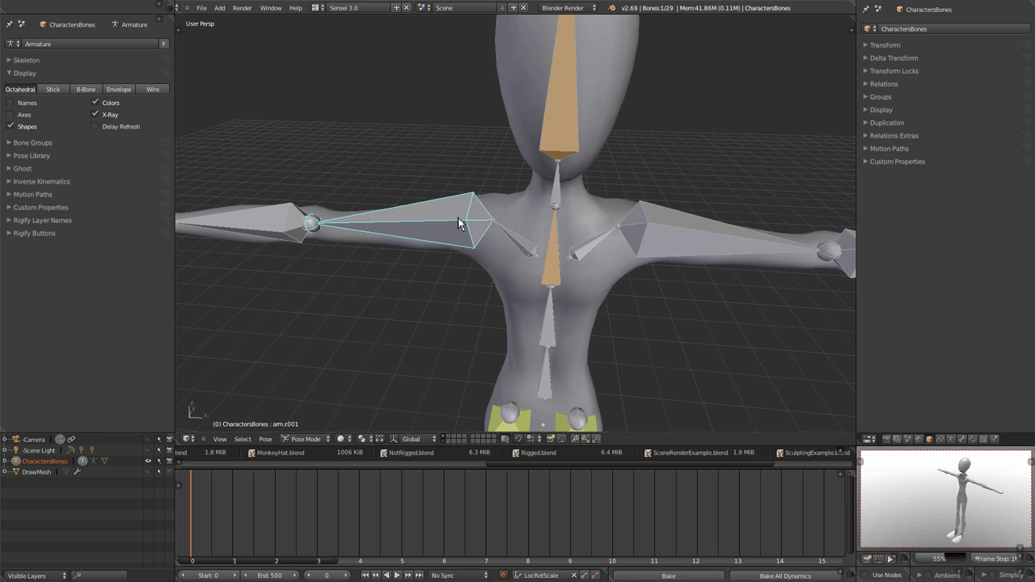
pyautogui.click(10, 103)
# In the Character mesh's Edit Mode, clear the selection and select only the vertices assigned to the arm.r.001 group.
pyautogui.rightClick(525, 98)
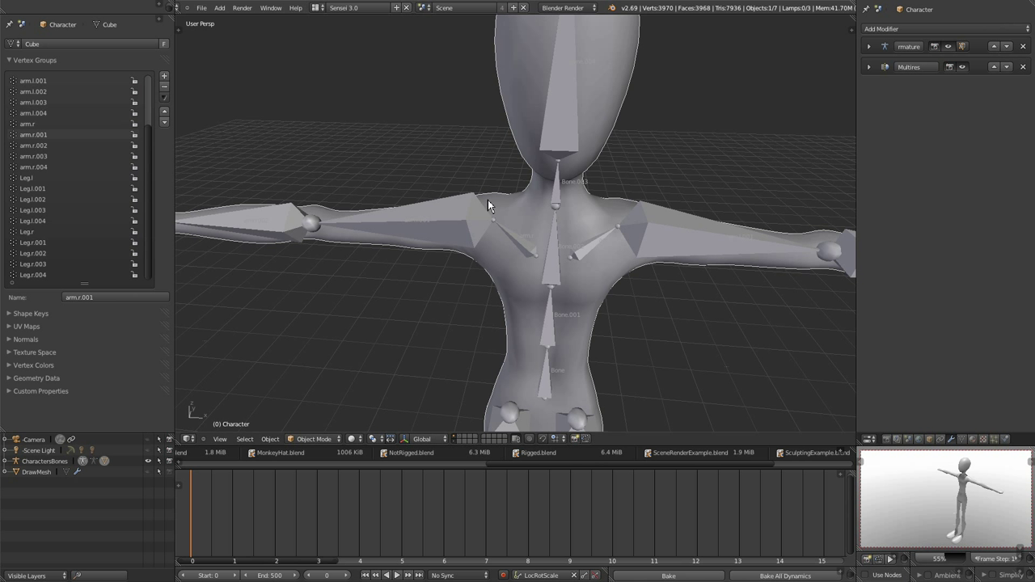
pyautogui.press('Tab')
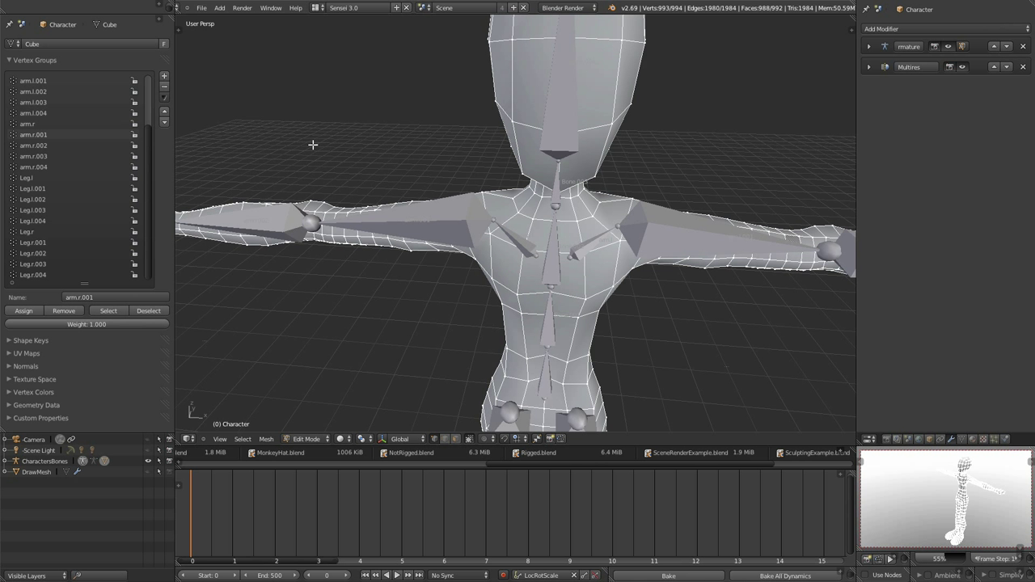
pyautogui.press('a')
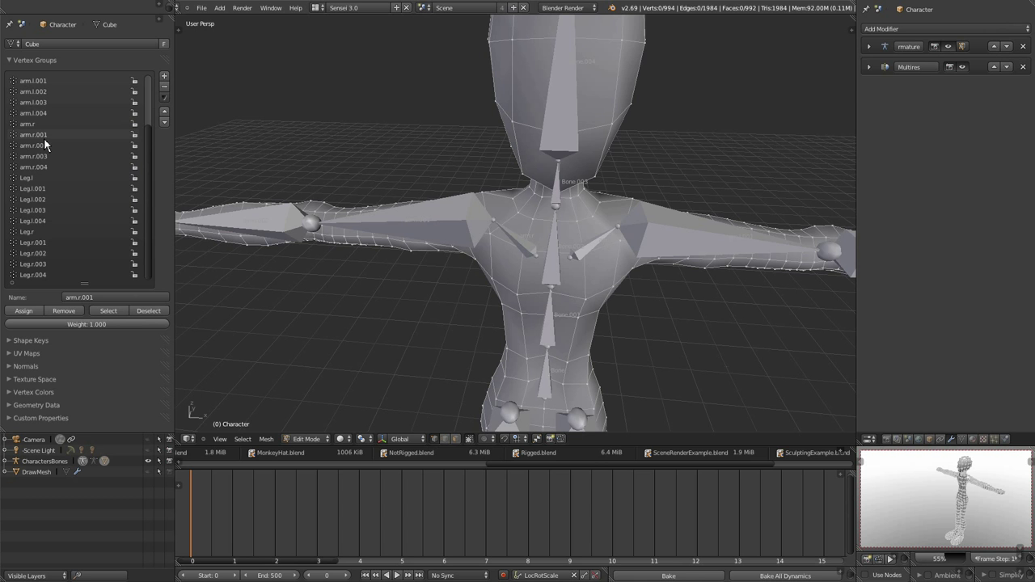
pyautogui.click(109, 312)
# Examine which vertices around the shoulder and upper arm belong to arm.r.001, and return to Object Mode.
pyautogui.moveTo(358, 319); pyautogui.dragTo(355, 211, button='middle')
pyautogui.moveTo(320, 249); pyautogui.dragTo(382, 255, button='middle')
pyautogui.moveTo(313, 256)
pyautogui.mouseDown(button='middle')
pyautogui.moveTo(344, 261)
pyautogui.moveTo(330, 252)
pyautogui.mouseUp(button='middle')
pyautogui.moveTo(510, 280); pyautogui.dragTo(479, 281, button='middle')
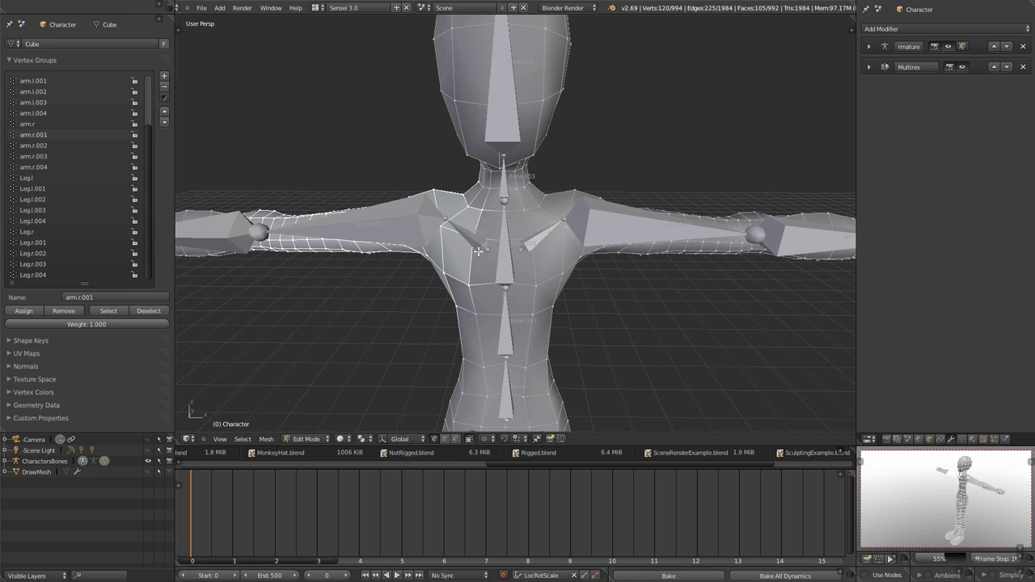
pyautogui.moveTo(496, 218); pyautogui.dragTo(463, 244, button='middle')
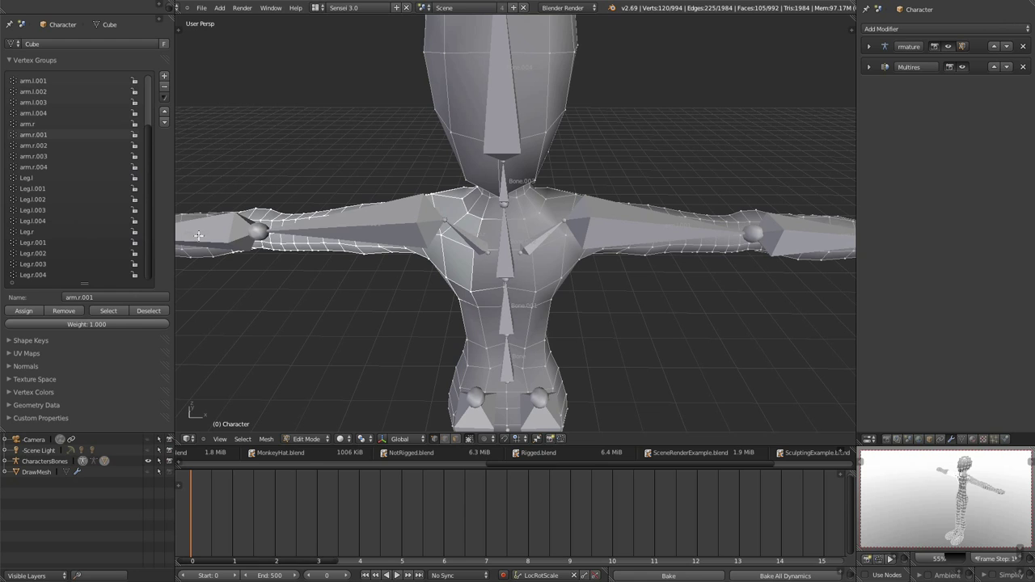
pyautogui.scroll(-3, 652, 257)
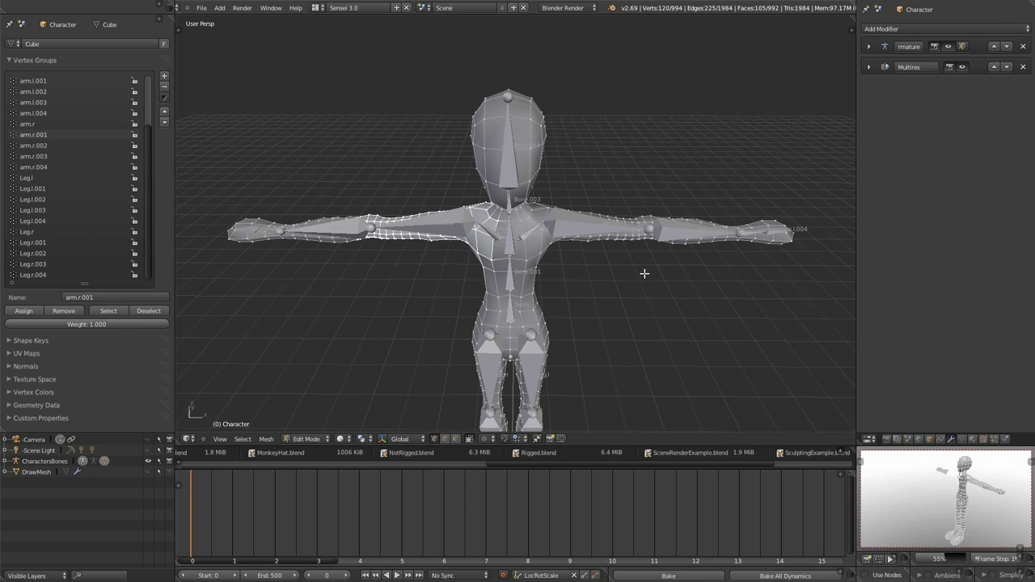
pyautogui.moveTo(645, 274); pyautogui.dragTo(590, 269, button='middle')
pyautogui.scroll(-2, 595, 272)
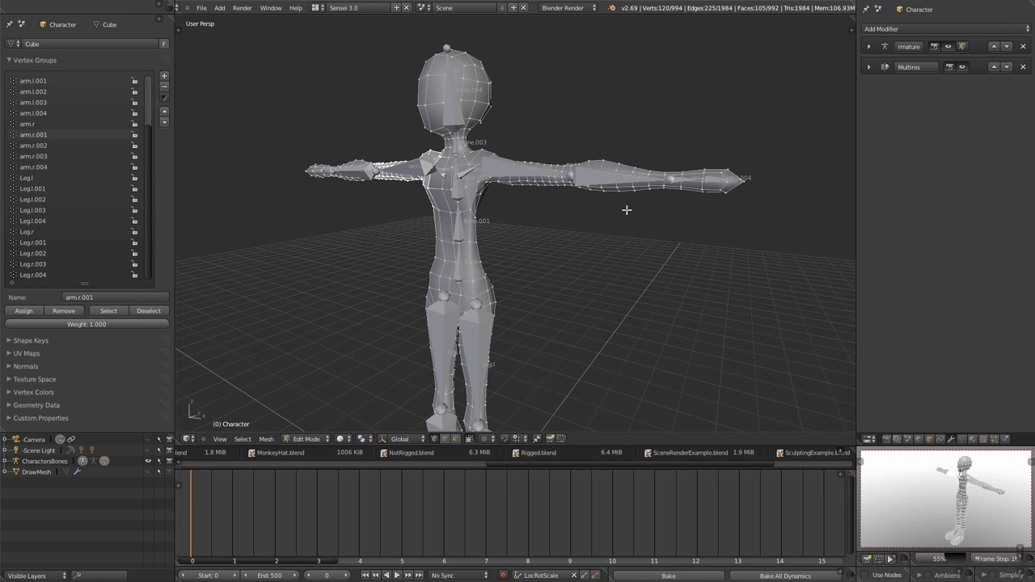
pyautogui.press('Tab')
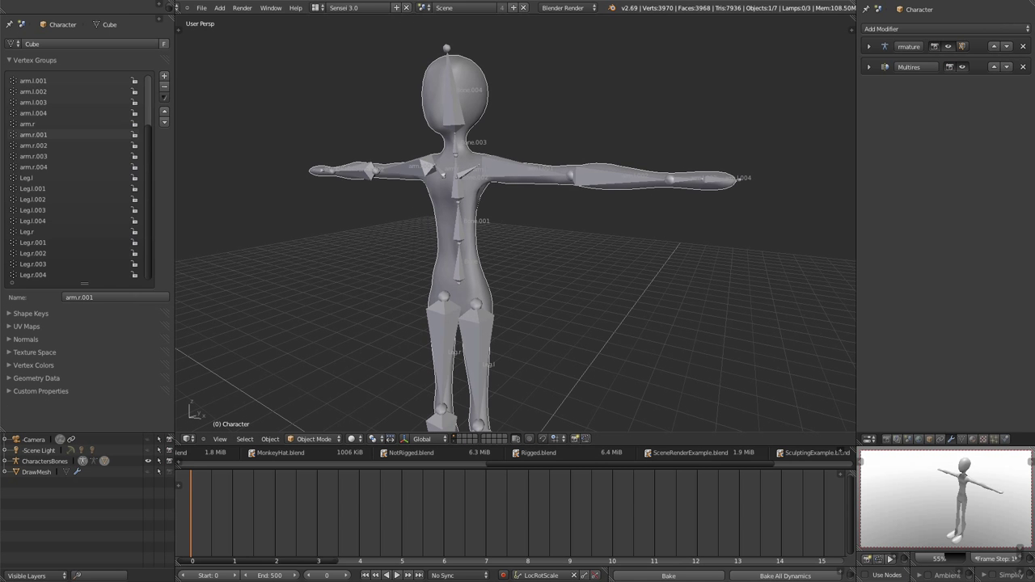
# Select the head bone, hide the bone names and set the armature's bone display to Wire.
pyautogui.rightClick(448, 50)
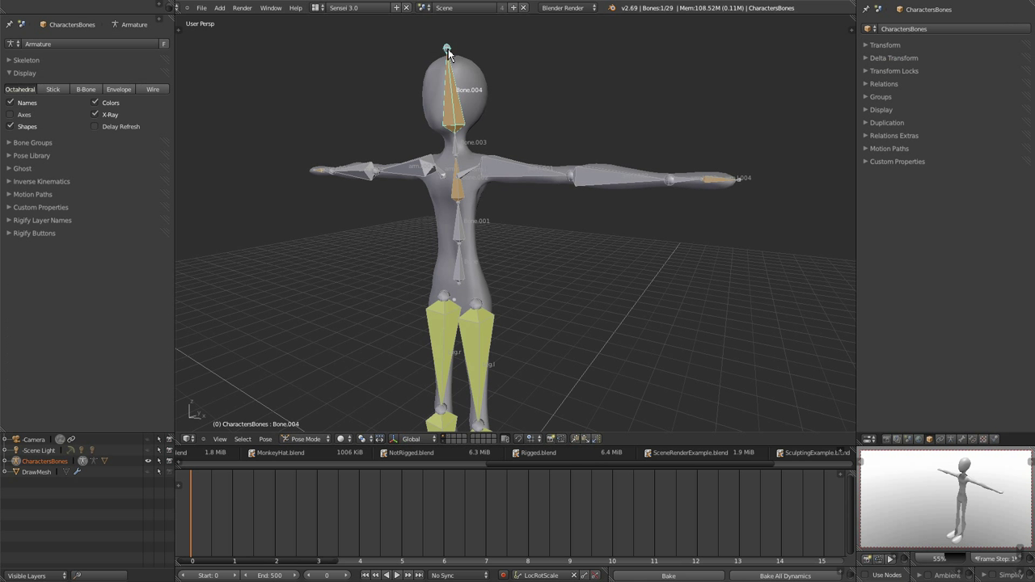
pyautogui.click(9, 104)
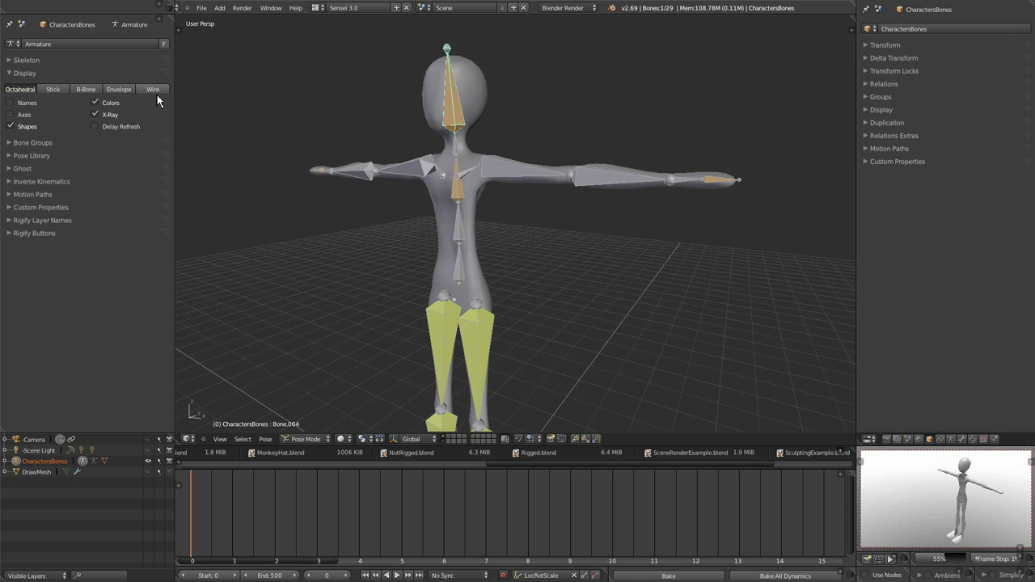
pyautogui.click(155, 92)
pyautogui.click(14, 74)
# Select the Character mesh and switch it to Weight Paint mode.
pyautogui.moveTo(522, 154); pyautogui.dragTo(584, 170, button='middle')
pyautogui.rightClick(529, 136)
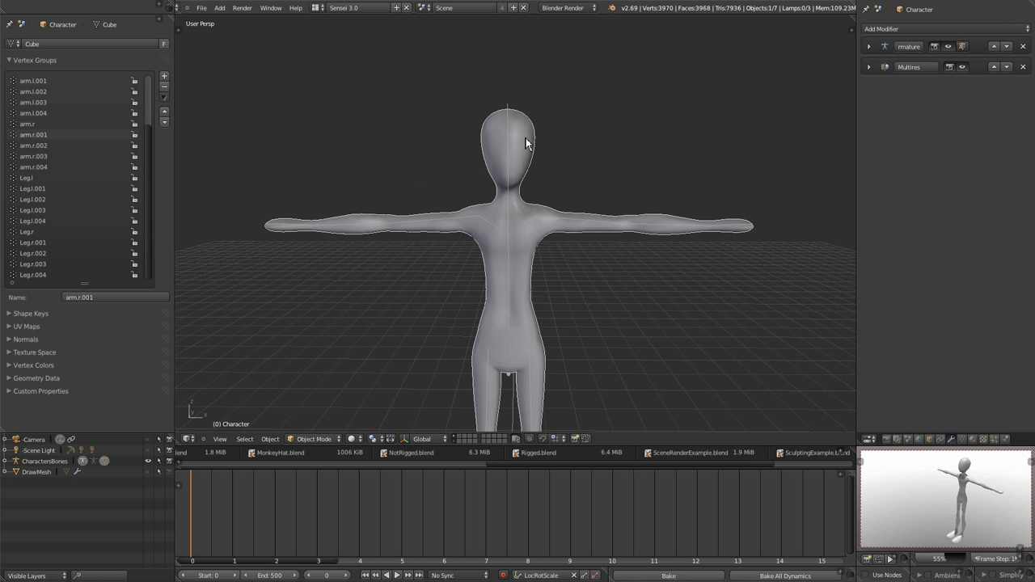
pyautogui.click(333, 438)
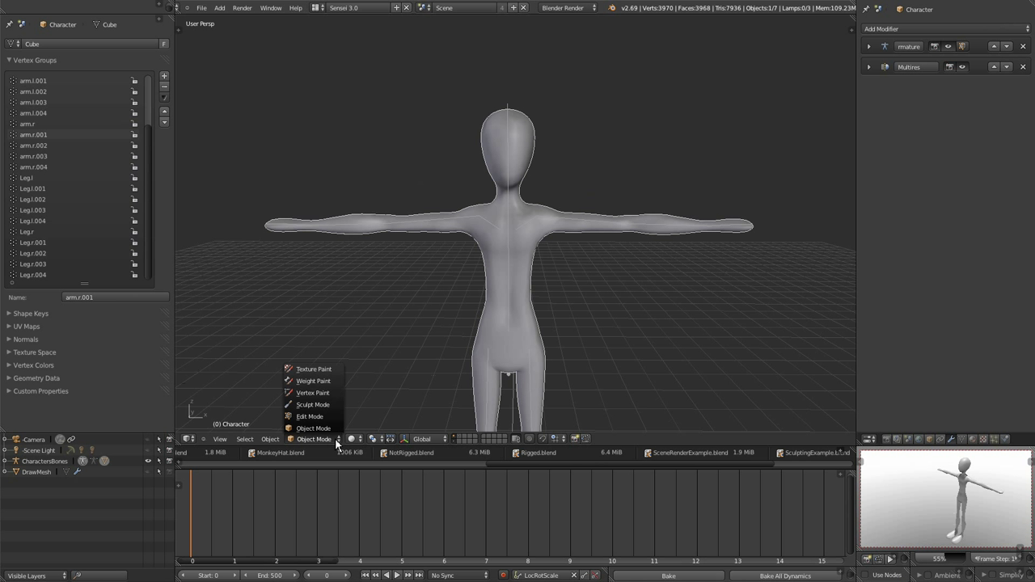
pyautogui.click(324, 381)
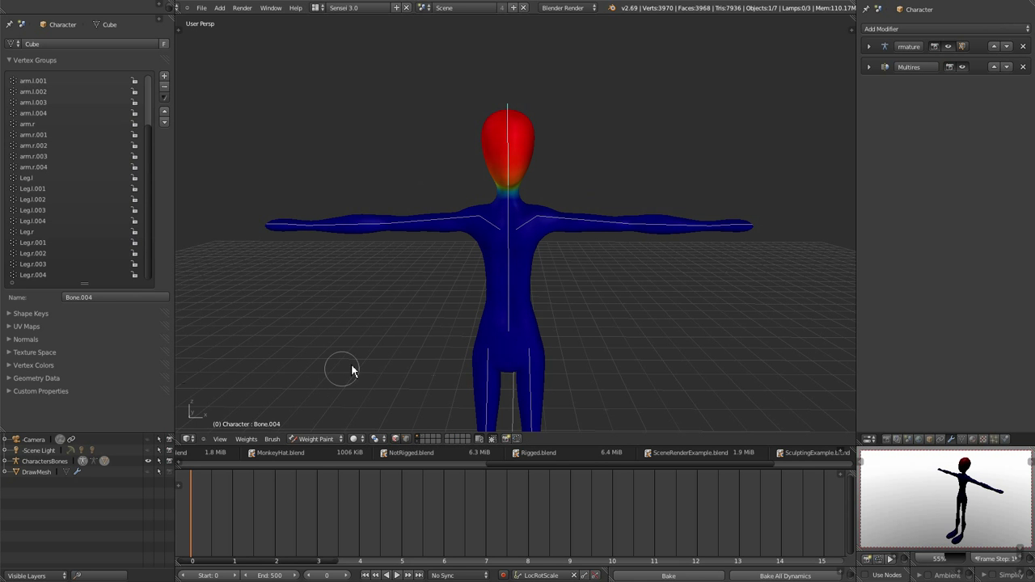
# Examine the head bone's weight colours across the head, the neck and the rest of the body.
pyautogui.keyDown('shift'); pyautogui.moveTo(384, 349); pyautogui.dragTo(367, 300, button='middle'); pyautogui.keyUp('shift')
pyautogui.moveTo(571, 287); pyautogui.dragTo(488, 336, button='middle')
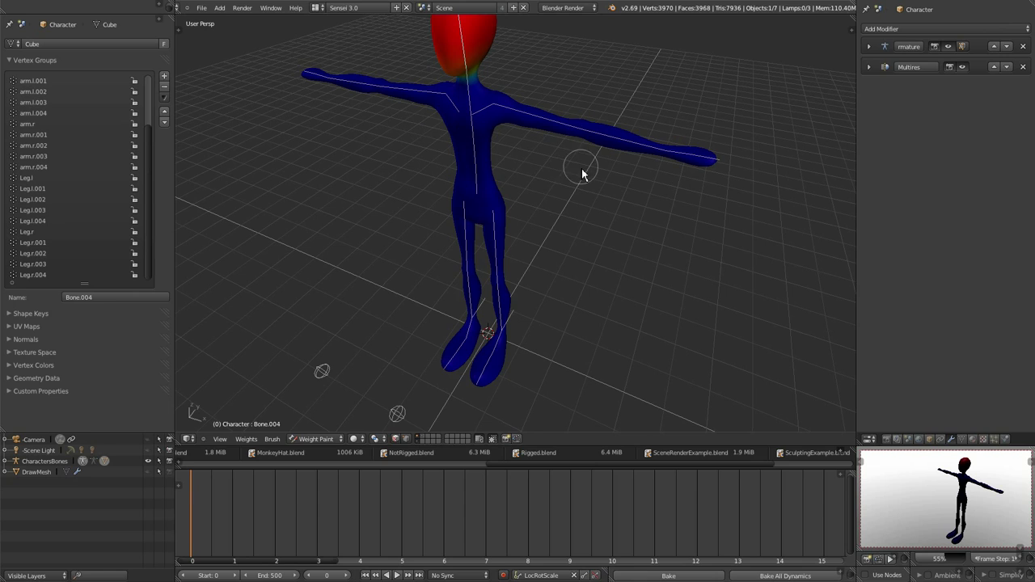
pyautogui.moveTo(580, 169); pyautogui.dragTo(593, 226, button='middle')
pyautogui.scroll(4, 593, 227)
pyautogui.moveTo(495, 159); pyautogui.dragTo(486, 109, button='middle')
pyautogui.moveTo(635, 174); pyautogui.dragTo(480, 76, button='middle')
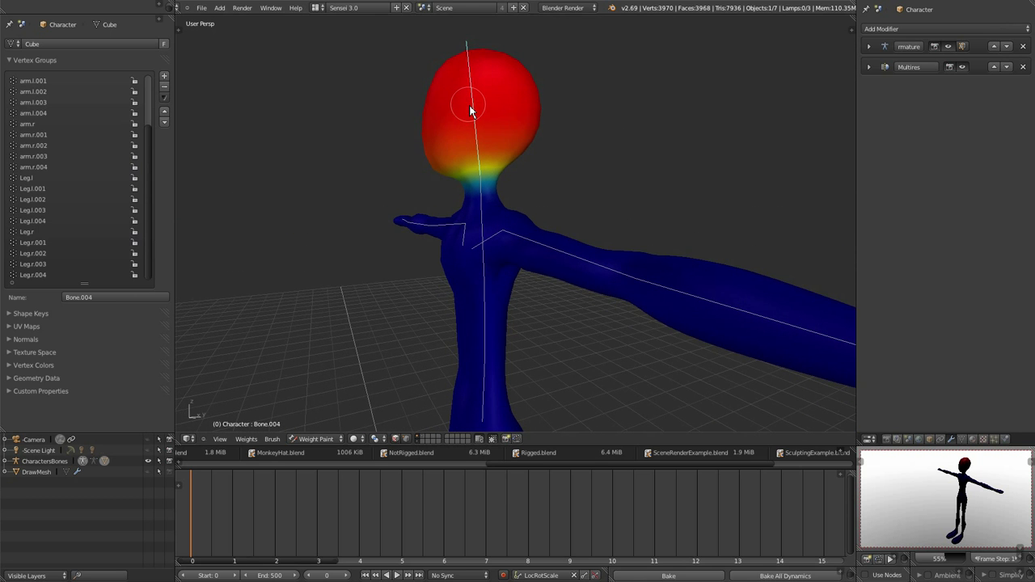
pyautogui.scroll(4, 473, 113)
pyautogui.moveTo(437, 173); pyautogui.dragTo(506, 164, button='middle')
pyautogui.moveTo(513, 213); pyautogui.dragTo(508, 144, button='middle')
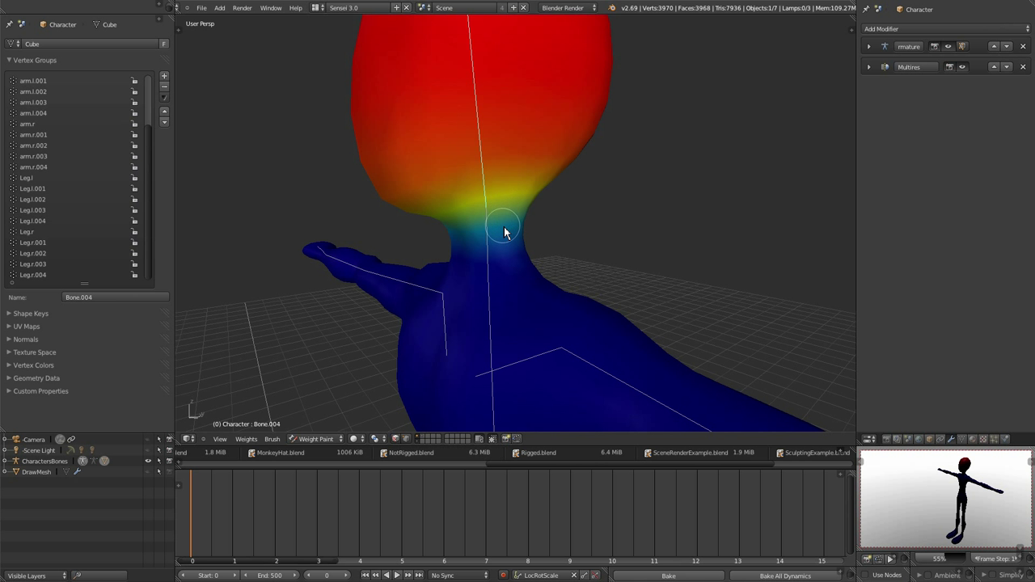
pyautogui.moveTo(625, 239); pyautogui.dragTo(666, 224, button='middle')
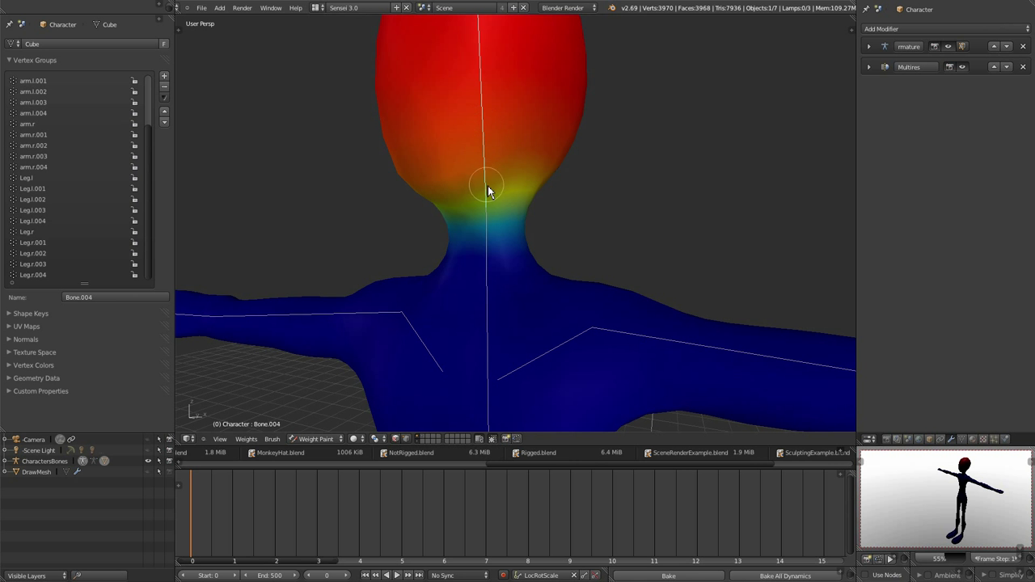
pyautogui.moveTo(497, 219); pyautogui.dragTo(606, 214, button='middle')
pyautogui.scroll(-4, 607, 216)
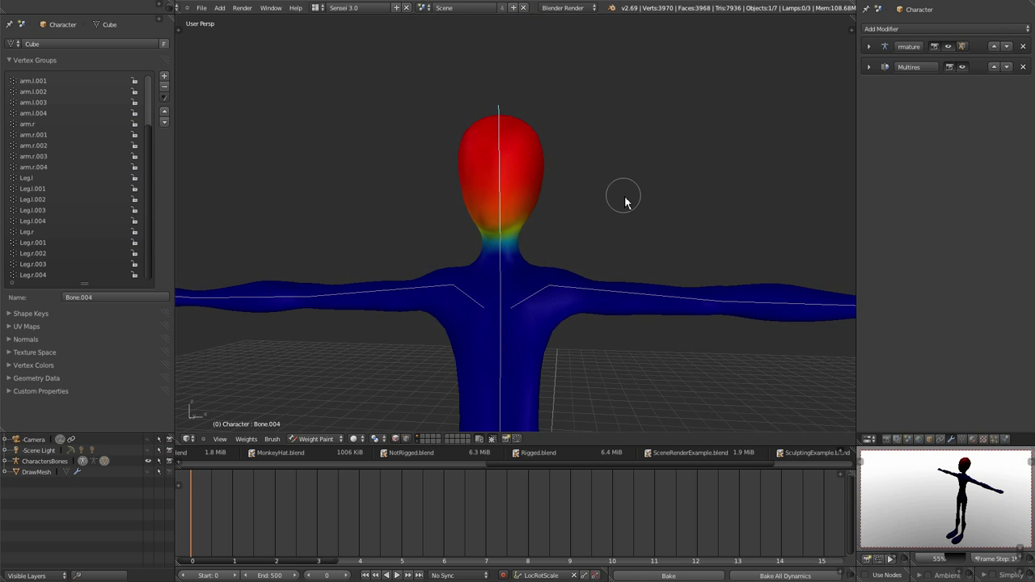
# Move the head bone toward the character's right side and inspect how the weighted neck area deforms.
pyautogui.press('g')
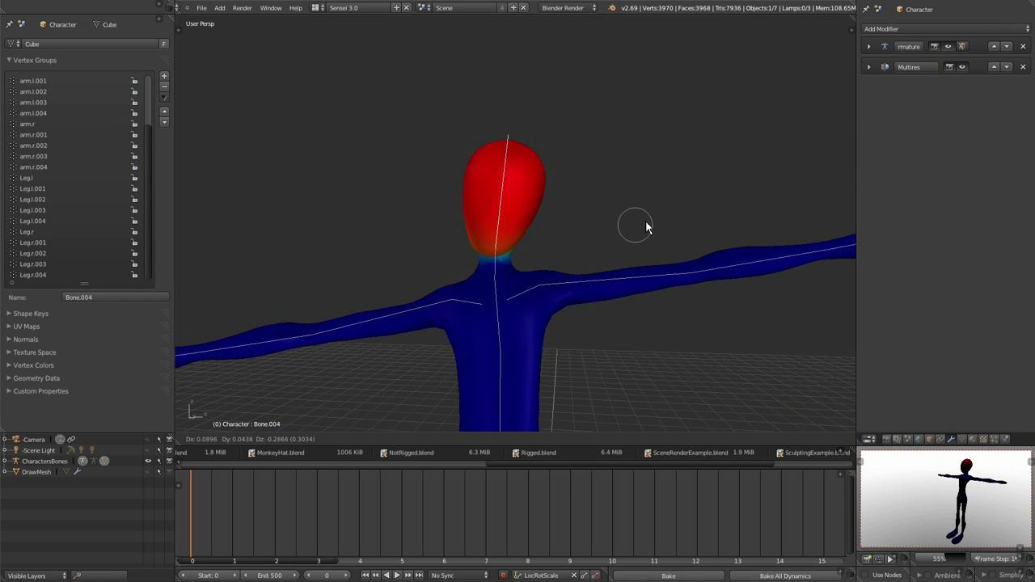
pyautogui.click(559, 225)
pyautogui.moveTo(561, 224)
pyautogui.mouseDown(button='middle')
pyautogui.moveTo(572, 238)
pyautogui.moveTo(543, 261)
pyautogui.moveTo(623, 332)
pyautogui.moveTo(690, 309)
pyautogui.mouseUp(button='middle')
pyautogui.scroll(4, 542, 258)
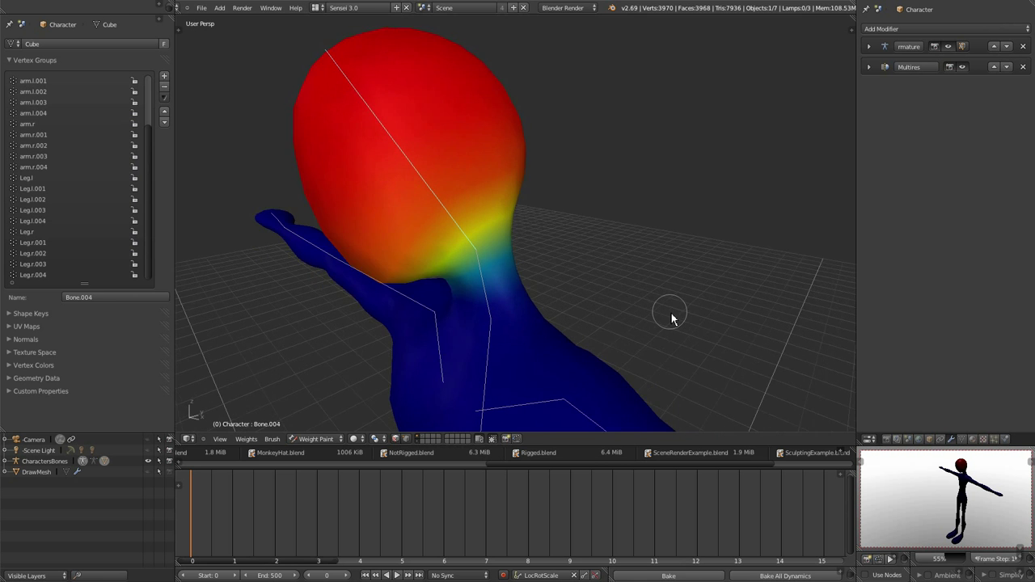
pyautogui.moveTo(670, 313); pyautogui.dragTo(657, 306, button='middle')
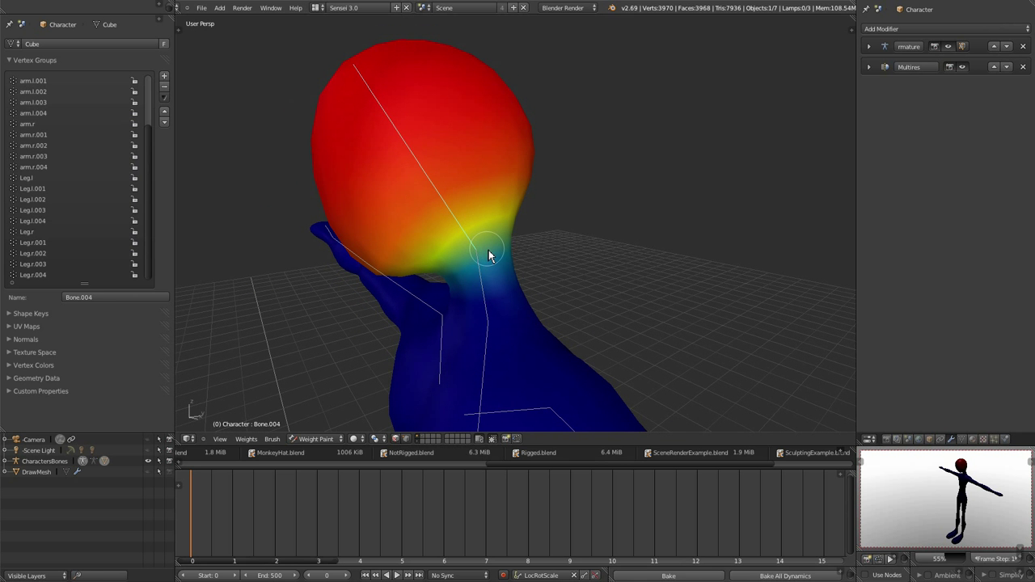
# Select the neck bone (Bone.003) and examine its weight colours around the neck and upper shoulders.
pyautogui.moveTo(489, 256); pyautogui.dragTo(565, 301, button='middle')
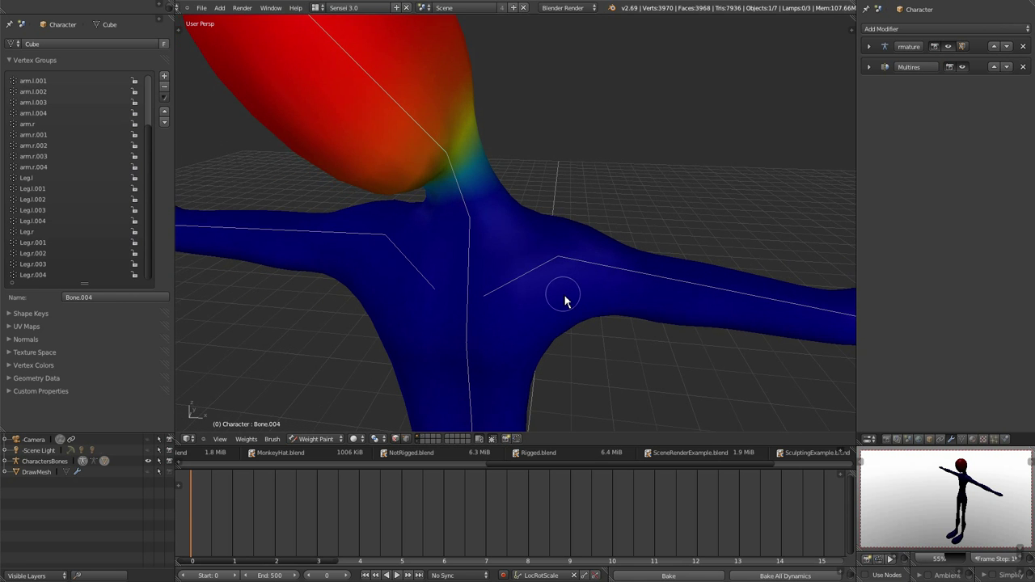
pyautogui.rightClick(463, 201)
pyautogui.moveTo(482, 264); pyautogui.dragTo(456, 205, button='middle')
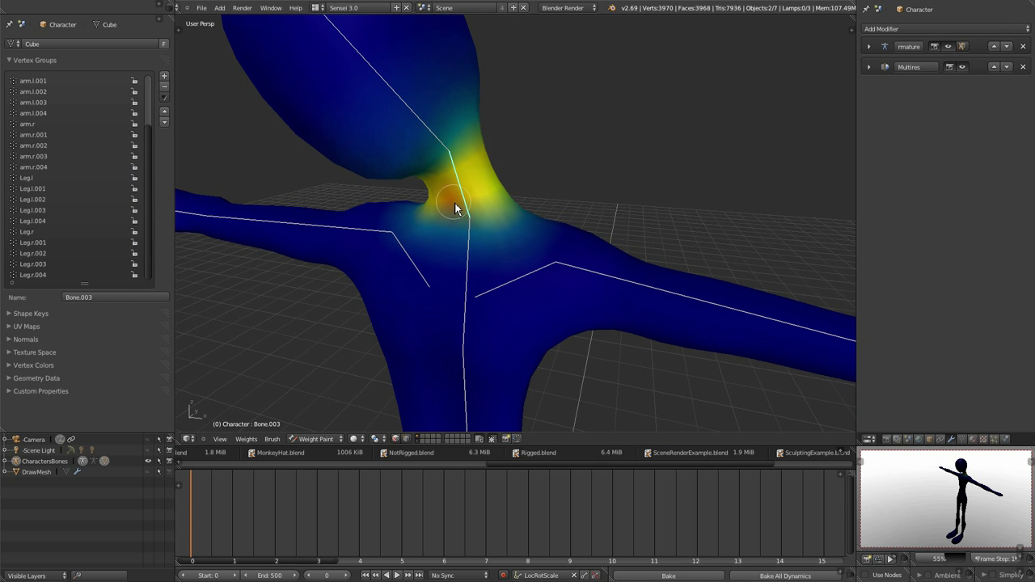
pyautogui.moveTo(454, 201); pyautogui.dragTo(470, 173, button='middle')
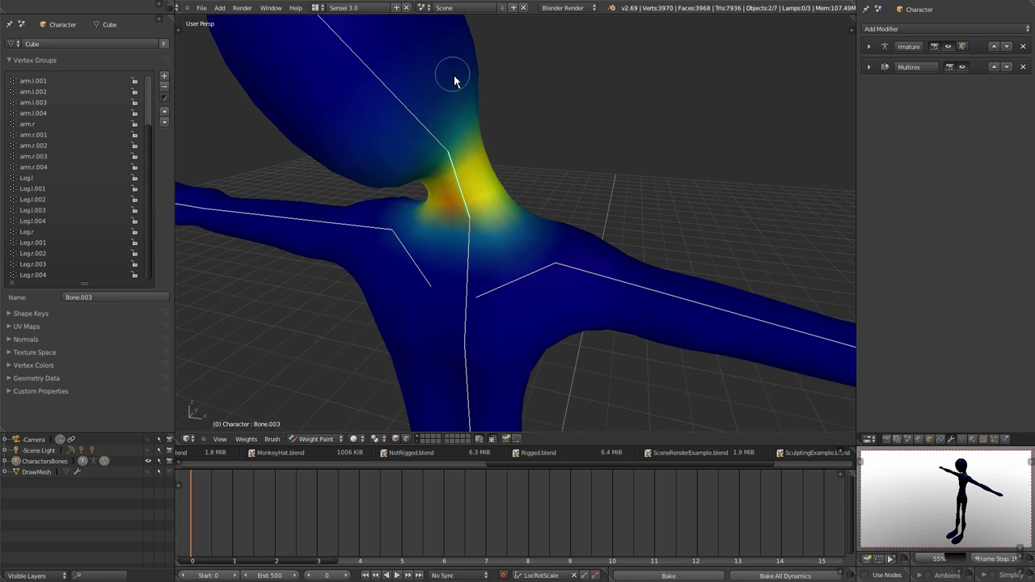
# Select the character's left upper arm bone (arm.l.001) and rotate it upward about 41 degrees.
pyautogui.moveTo(532, 173)
pyautogui.mouseDown(button='middle')
pyautogui.moveTo(469, 197)
pyautogui.moveTo(538, 169)
pyautogui.moveTo(557, 268)
pyautogui.moveTo(553, 200)
pyautogui.mouseUp(button='middle')
pyautogui.rightClick(554, 200)
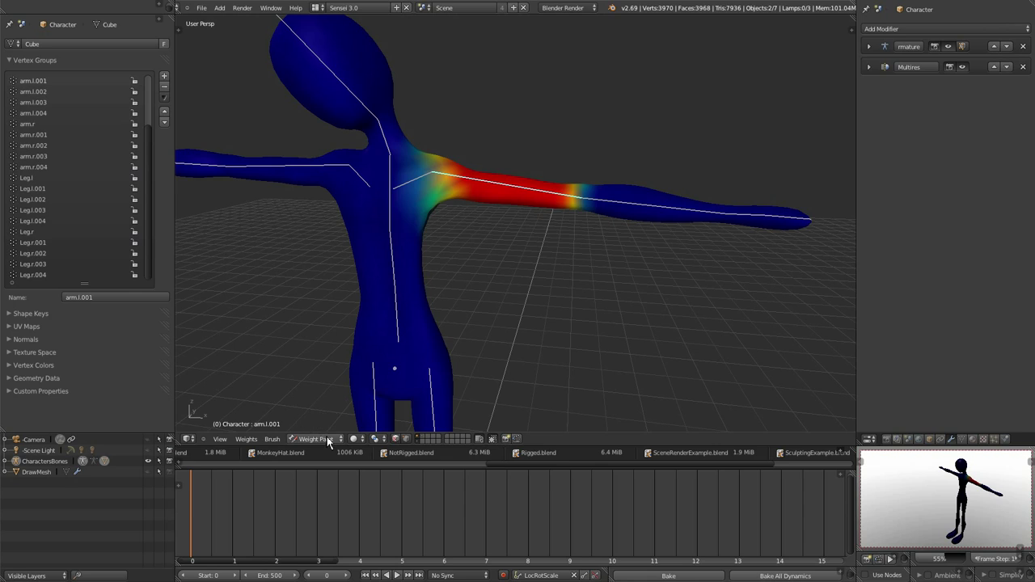
pyautogui.press('r')
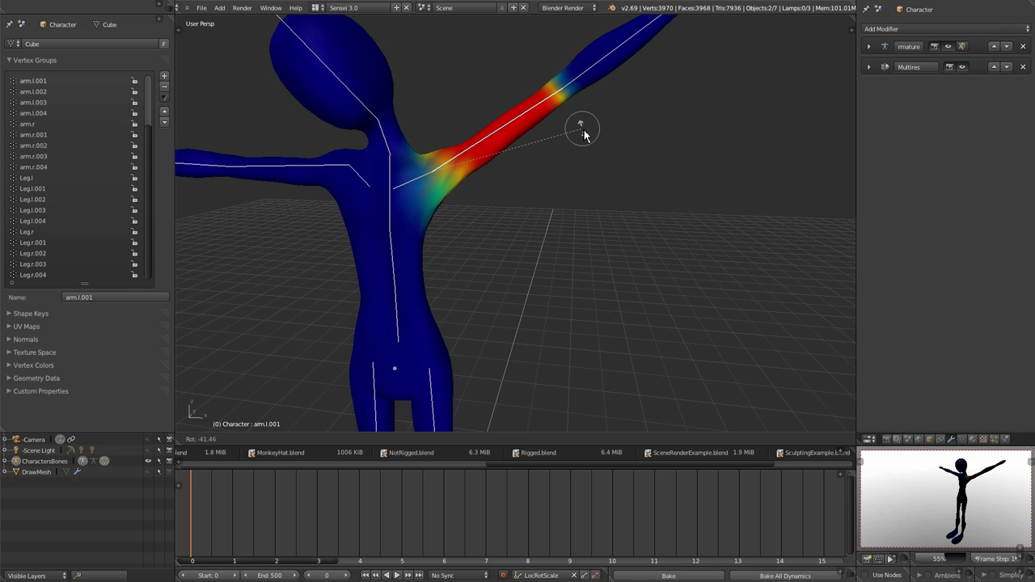
pyautogui.click(584, 130)
pyautogui.keyDown('shift'); pyautogui.moveTo(631, 171); pyautogui.dragTo(583, 206, button='middle'); pyautogui.keyUp('shift')
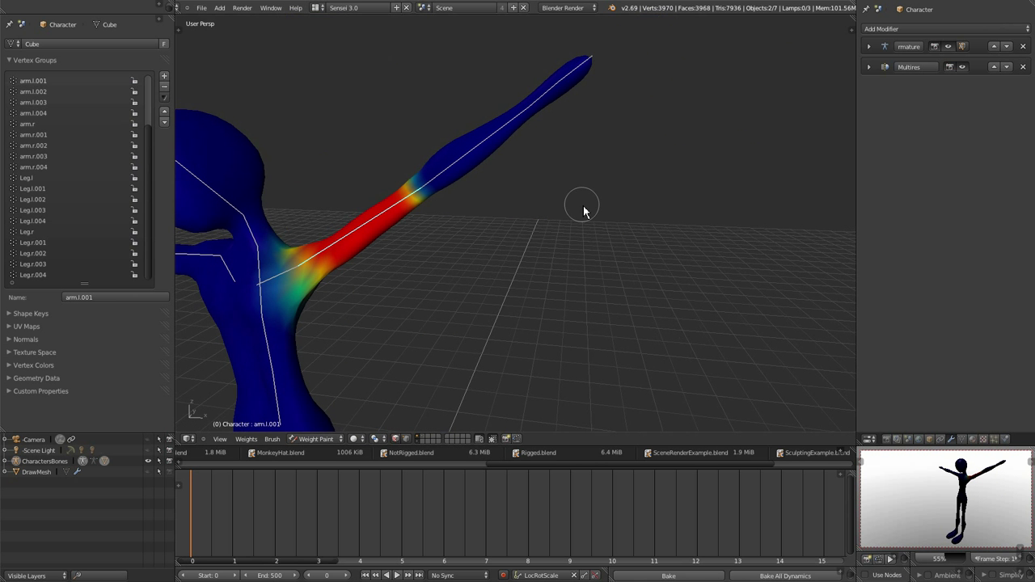
# Select the character's left hand bone (arm.l.004) and move it downward so the arm bends at the elbow.
pyautogui.keyDown('ctrl'); pyautogui.rightClick(584, 70); pyautogui.keyUp('ctrl')
pyautogui.press('g')
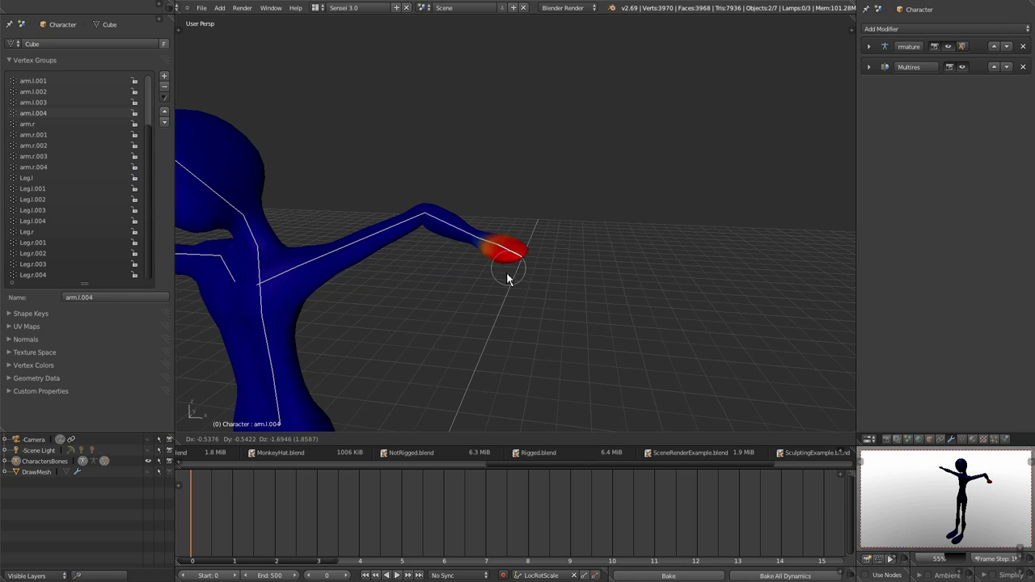
pyautogui.click(441, 367)
# Select the character's right hand bone (arm.r.004) and move it down and inward toward the hips.
pyautogui.moveTo(445, 358); pyautogui.dragTo(294, 148, button='middle')
pyautogui.keyDown('ctrl'); pyautogui.rightClick(287, 154); pyautogui.keyUp('ctrl')
pyautogui.press('g')
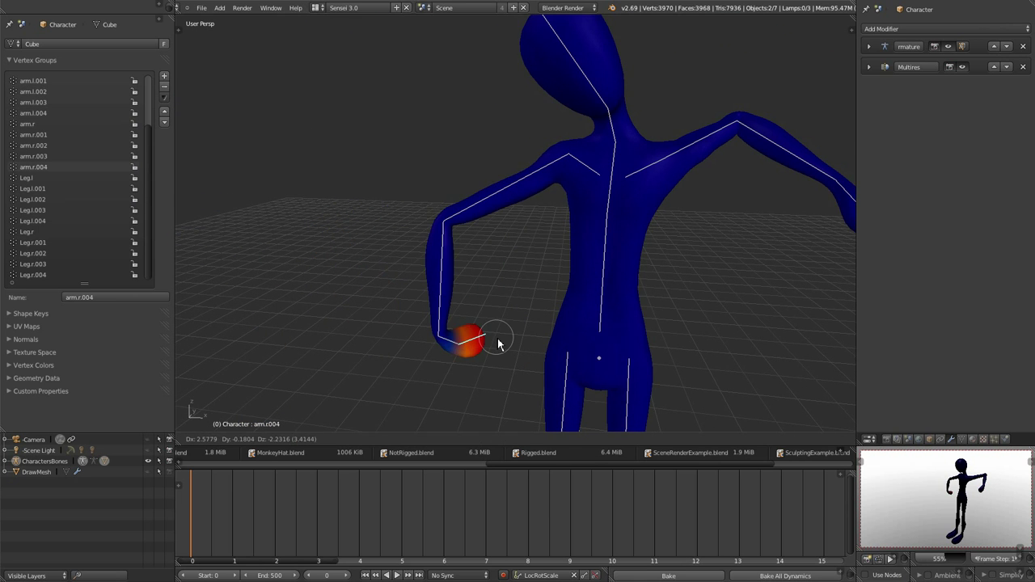
pyautogui.click(496, 347)
# Clear the rotation of all the bones to return the character to its rest pose.
pyautogui.moveTo(496, 346)
pyautogui.mouseDown(button='middle')
pyautogui.moveTo(465, 247)
pyautogui.moveTo(603, 275)
pyautogui.moveTo(547, 293)
pyautogui.moveTo(508, 276)
pyautogui.moveTo(584, 289)
pyautogui.moveTo(610, 312)
pyautogui.moveTo(580, 297)
pyautogui.mouseUp(button='middle')
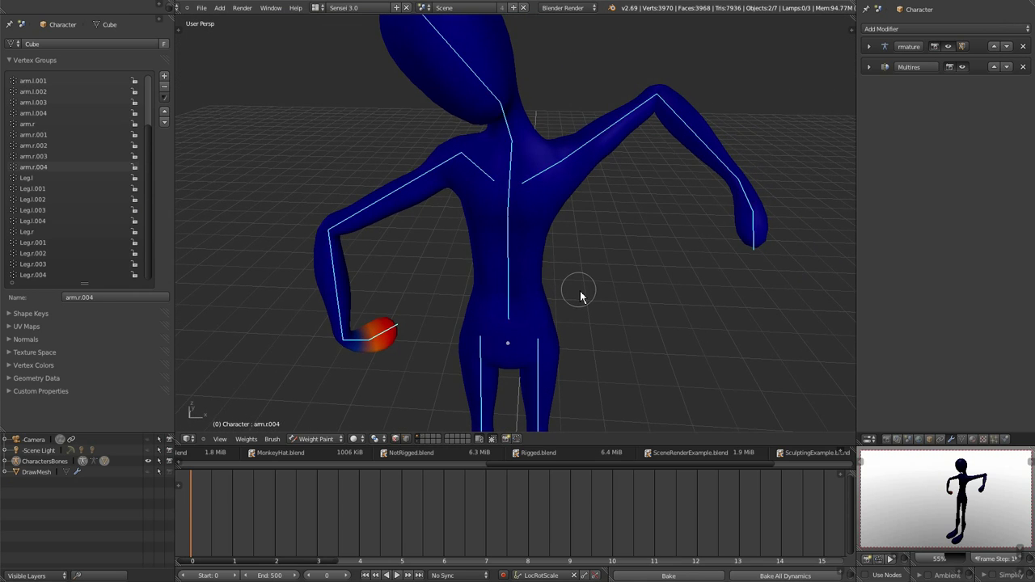
pyautogui.hotkey('alt', 'r')
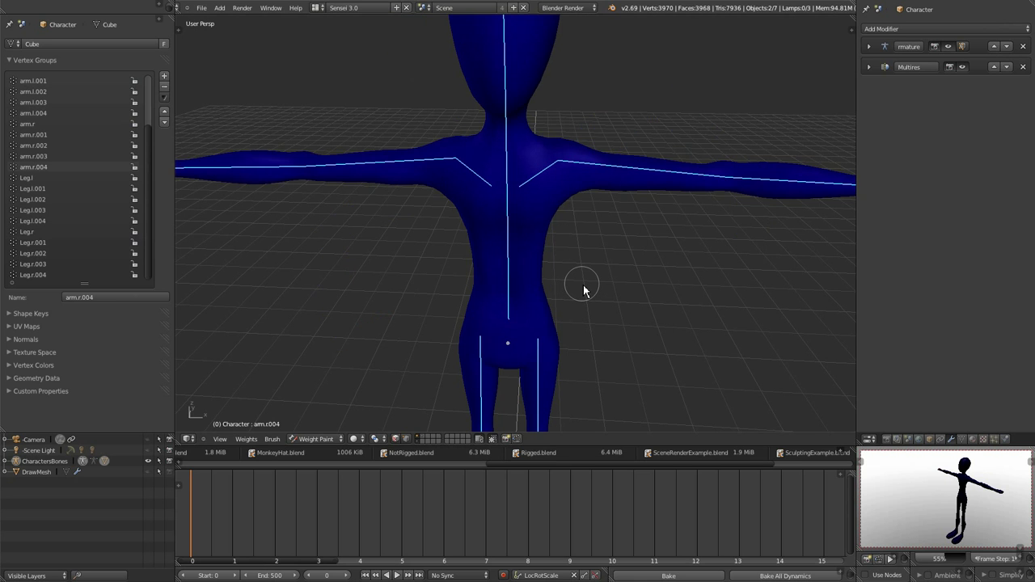
pyautogui.scroll(-4, 598, 306)
# Select the head bone (Bone.004) and move it to tilt the head backward, viewed from the side.
pyautogui.moveTo(603, 296); pyautogui.dragTo(554, 121, button='middle')
pyautogui.scroll(6, 606, 307)
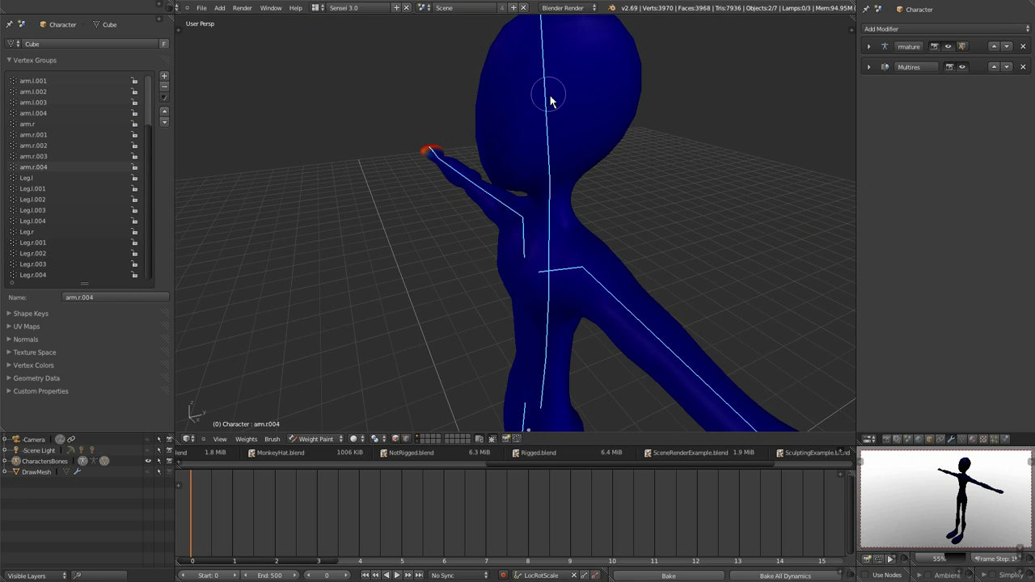
pyautogui.rightClick(548, 101)
pyautogui.moveTo(726, 236); pyautogui.dragTo(634, 220, button='middle')
pyautogui.press('g')
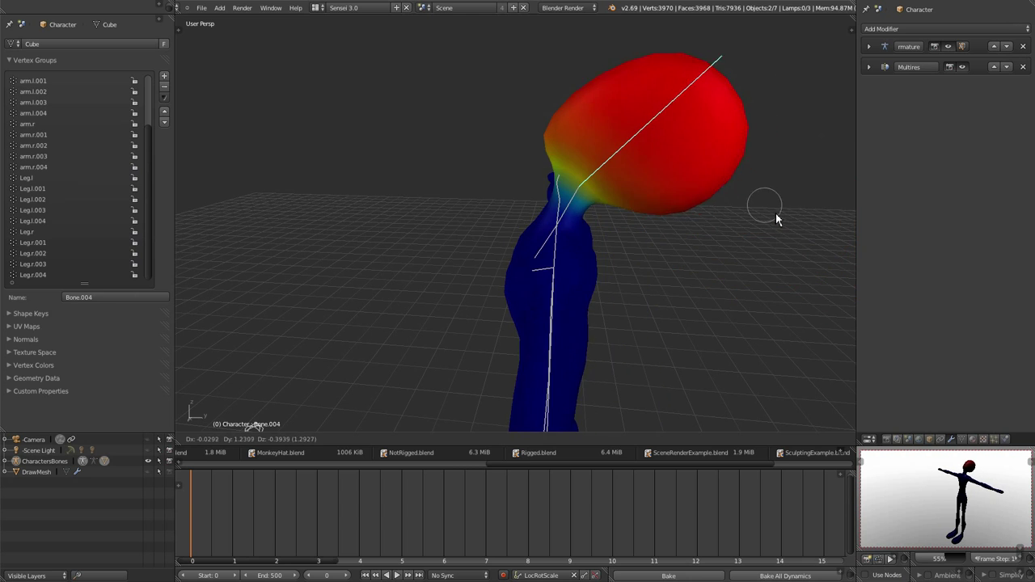
pyautogui.click(768, 232)
# Rotate the spine bone Bone.001 to lean the torso toward the character's left, and select Bone.002 above it.
pyautogui.moveTo(768, 231); pyautogui.dragTo(746, 277, button='middle')
pyautogui.rightClick(551, 226)
pyautogui.press('r')
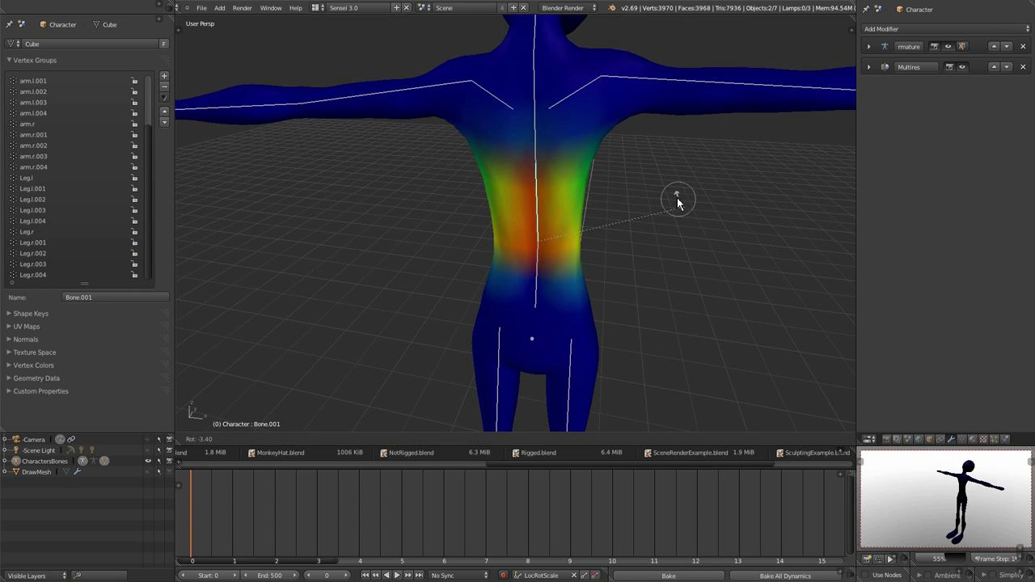
pyautogui.press('Escape')
pyautogui.rightClick(569, 151)
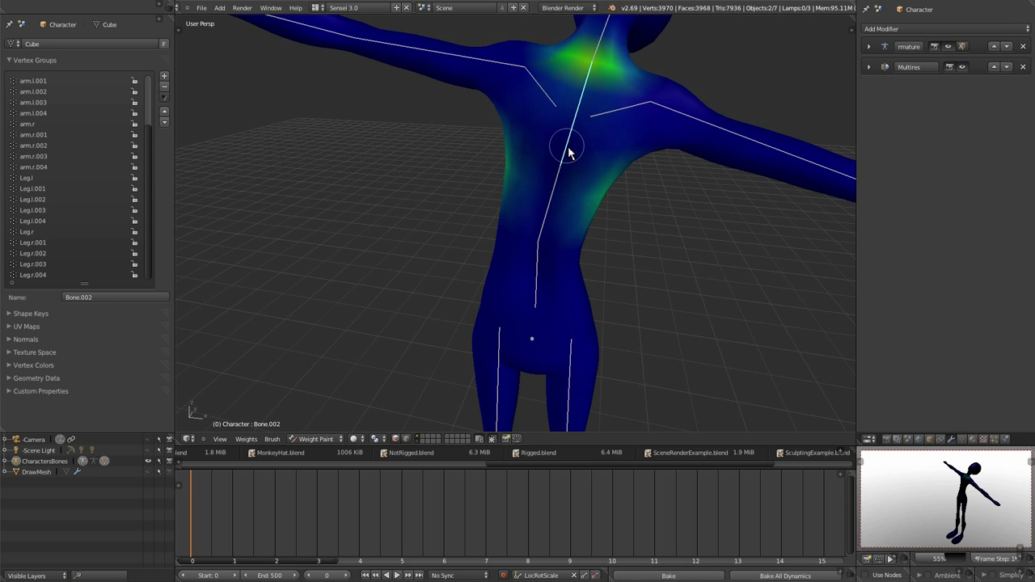
pyautogui.press('a')
pyautogui.press('a')
pyautogui.press('r')
pyautogui.click(649, 140)
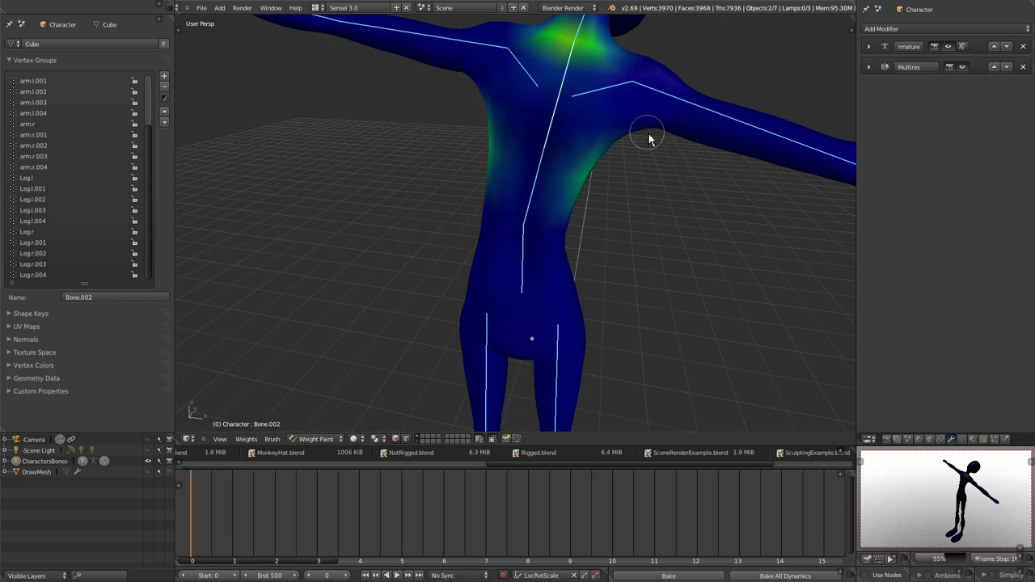
pyautogui.hotkey('ctrl', 'z')
# Set the Multires modifier's Preview level to 2 and inspect the Bone.002 weights on the upper torso.
pyautogui.moveTo(650, 140); pyautogui.dragTo(685, 197, button='middle')
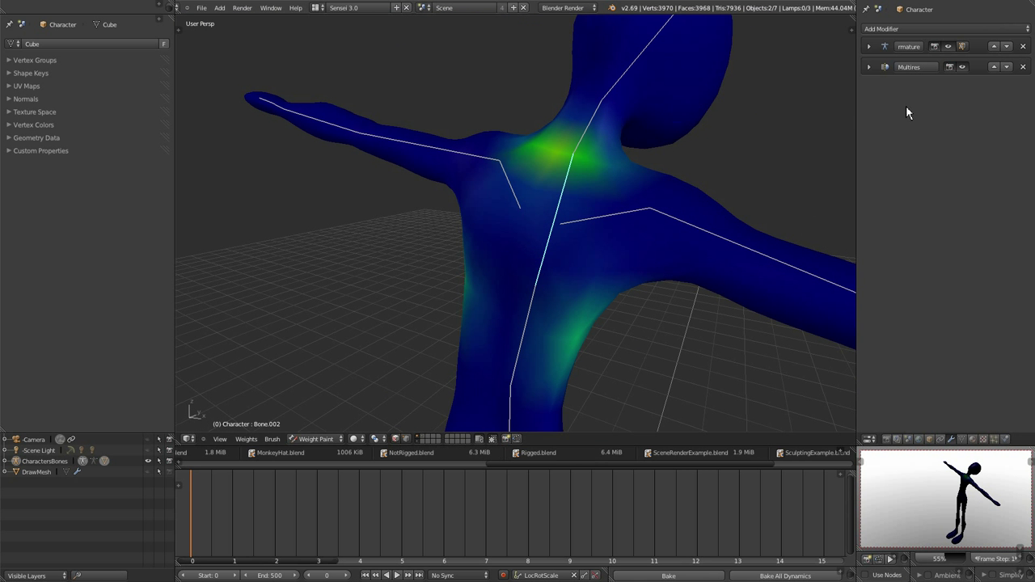
pyautogui.click(870, 68)
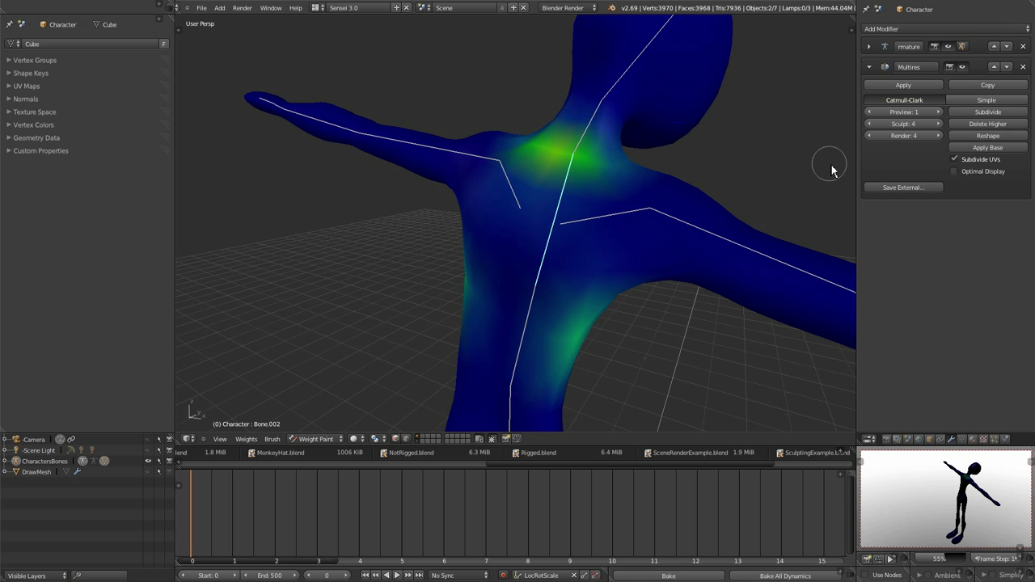
pyautogui.click(941, 114)
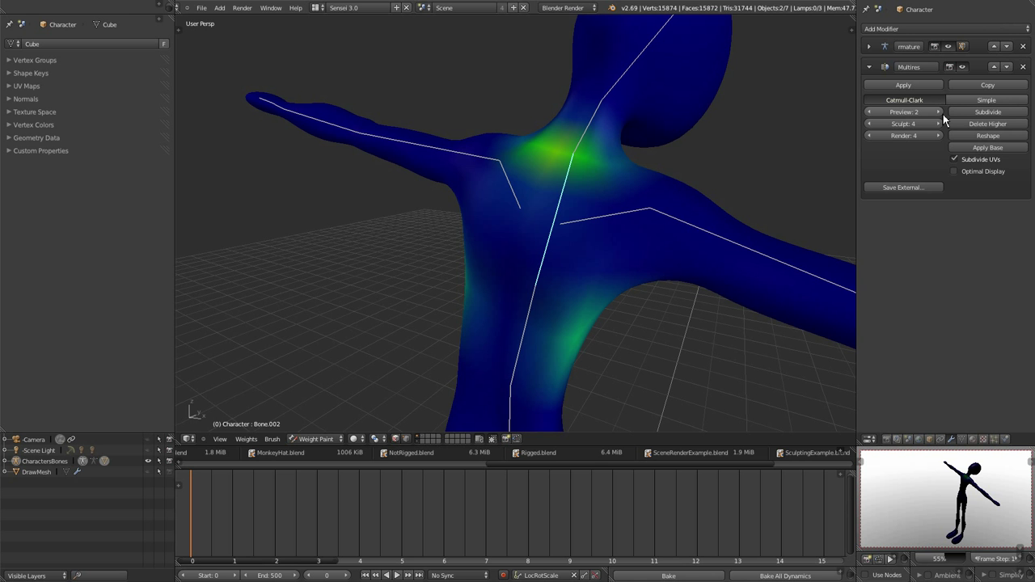
pyautogui.click(940, 113)
pyautogui.click(869, 114)
pyautogui.moveTo(647, 267); pyautogui.dragTo(738, 293, button='middle')
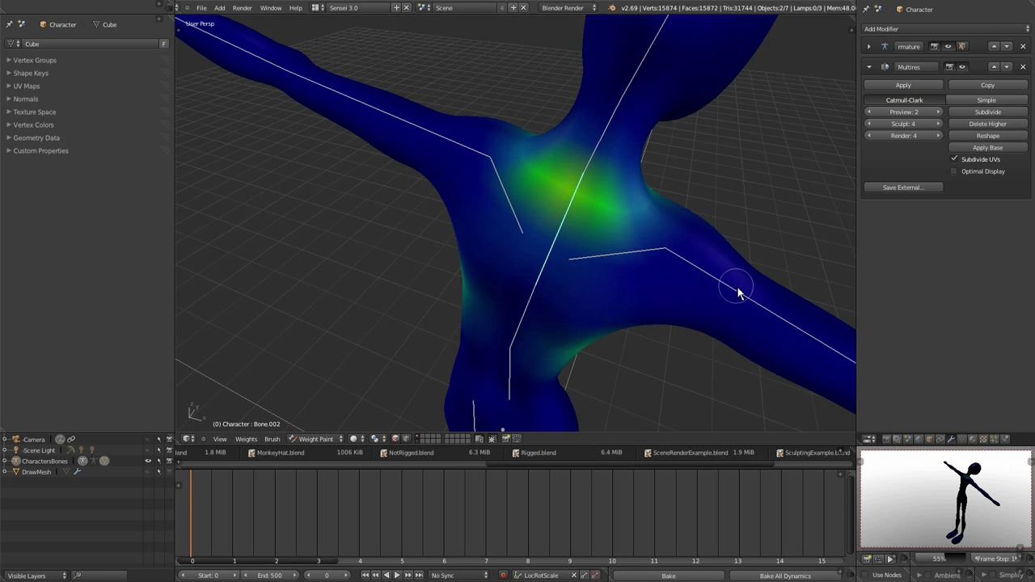
pyautogui.moveTo(760, 283)
pyautogui.mouseDown(button='middle')
pyautogui.moveTo(711, 272)
pyautogui.moveTo(765, 288)
pyautogui.mouseUp(button='middle')
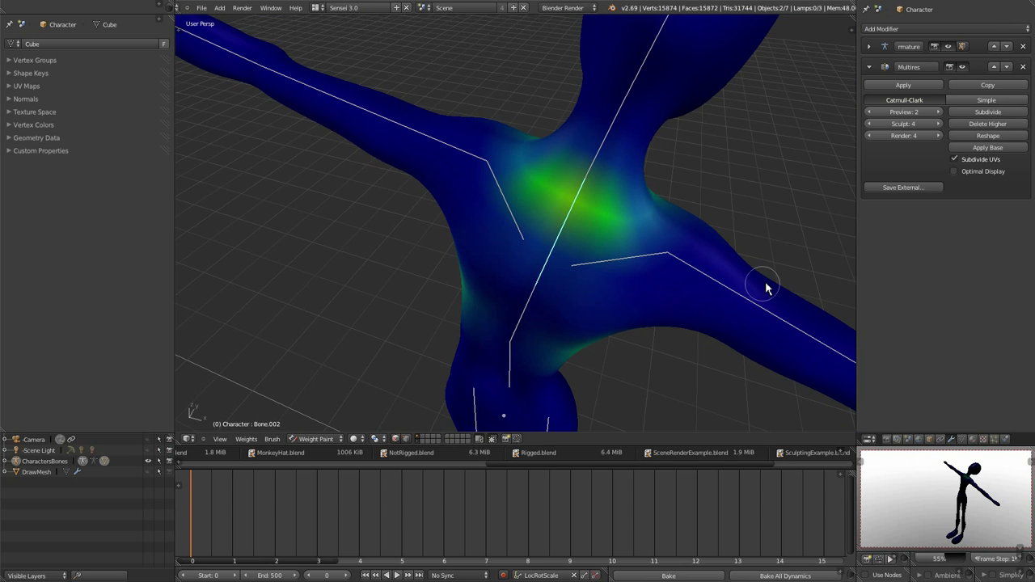
pyautogui.scroll(-4, 749, 293)
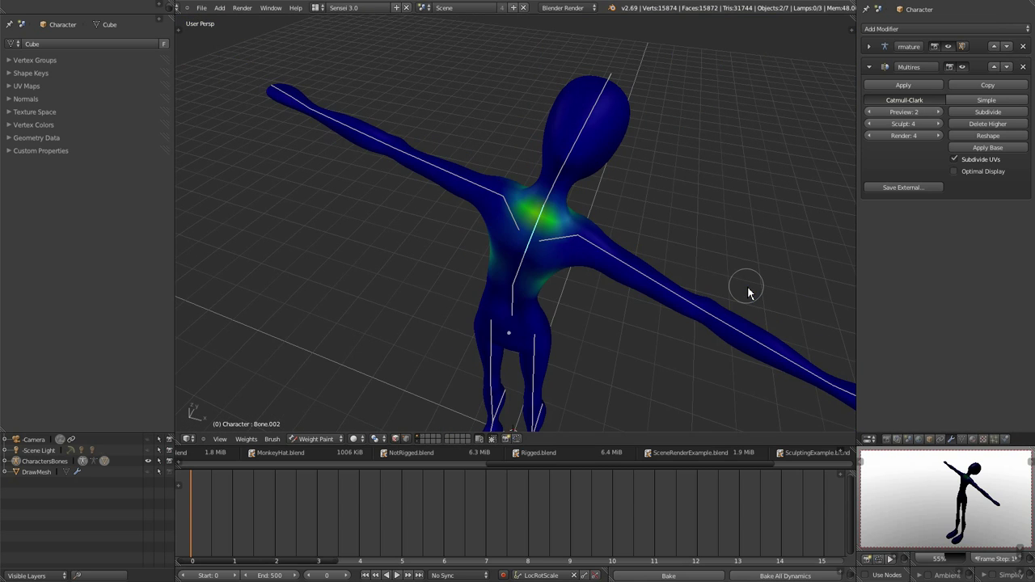
pyautogui.scroll(5, 634, 279)
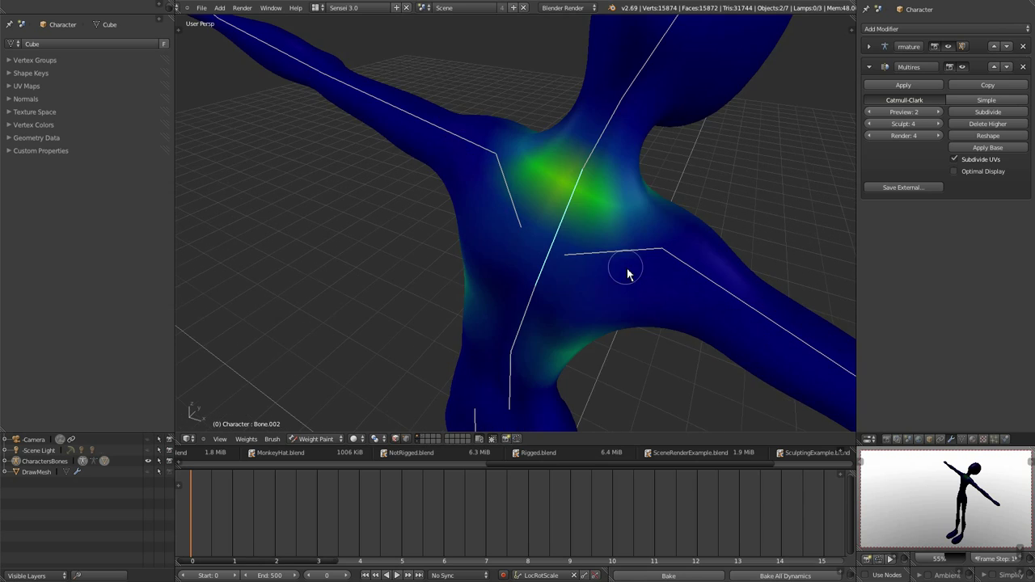
# Reset the whole armature to its rest pose and select the character's left upper arm bone (arm.l.001).
pyautogui.moveTo(655, 291)
pyautogui.mouseDown(button='middle')
pyautogui.moveTo(601, 283)
pyautogui.moveTo(596, 291)
pyautogui.moveTo(643, 306)
pyautogui.moveTo(609, 323)
pyautogui.moveTo(624, 307)
pyautogui.moveTo(675, 296)
pyautogui.moveTo(610, 313)
pyautogui.mouseUp(button='middle')
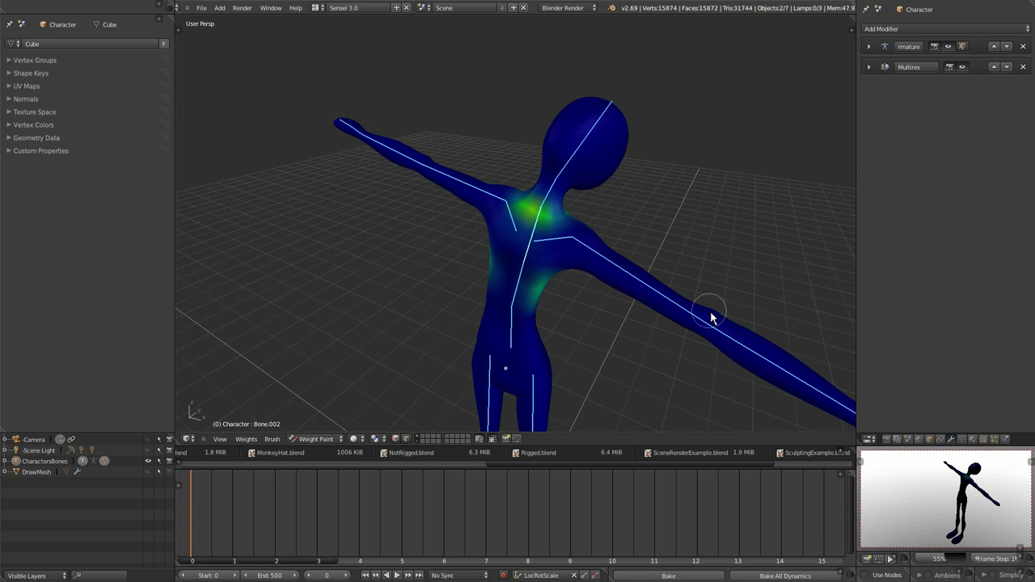
pyautogui.moveTo(712, 318); pyautogui.dragTo(603, 267, button='middle')
pyautogui.rightClick(593, 249)
pyautogui.scroll(3, 593, 251)
pyautogui.moveTo(715, 298); pyautogui.dragTo(702, 301, button='middle')
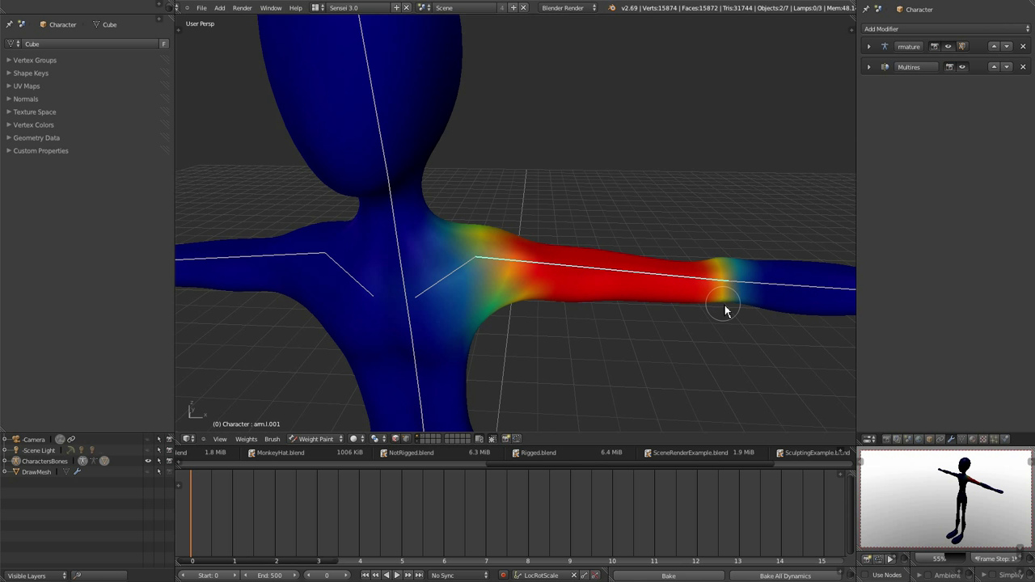
# Rotate the left upper arm bone upward to raise the arm above shoulder height.
pyautogui.press('r')
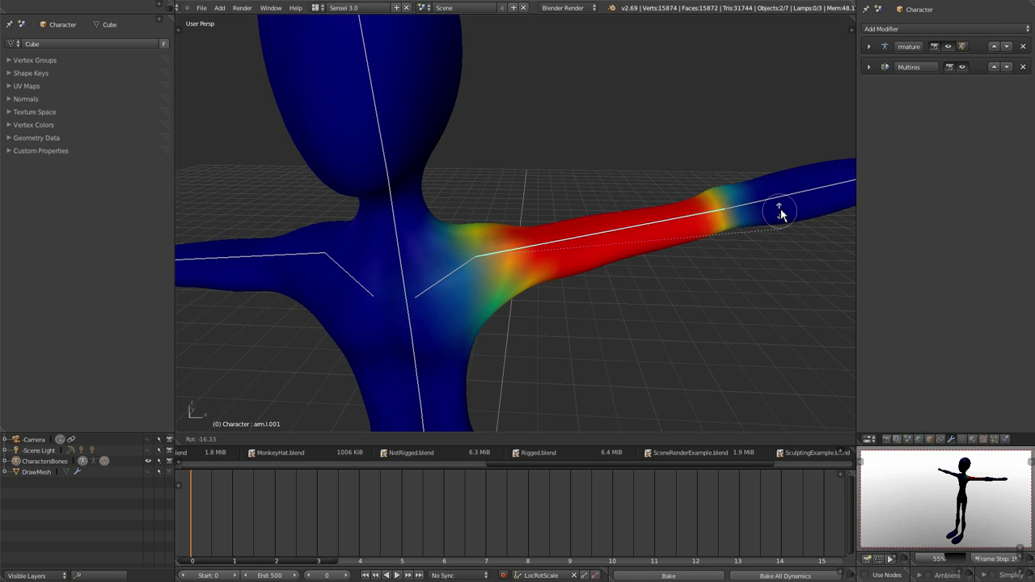
pyautogui.click(769, 203)
pyautogui.moveTo(765, 222); pyautogui.dragTo(623, 217, button='middle')
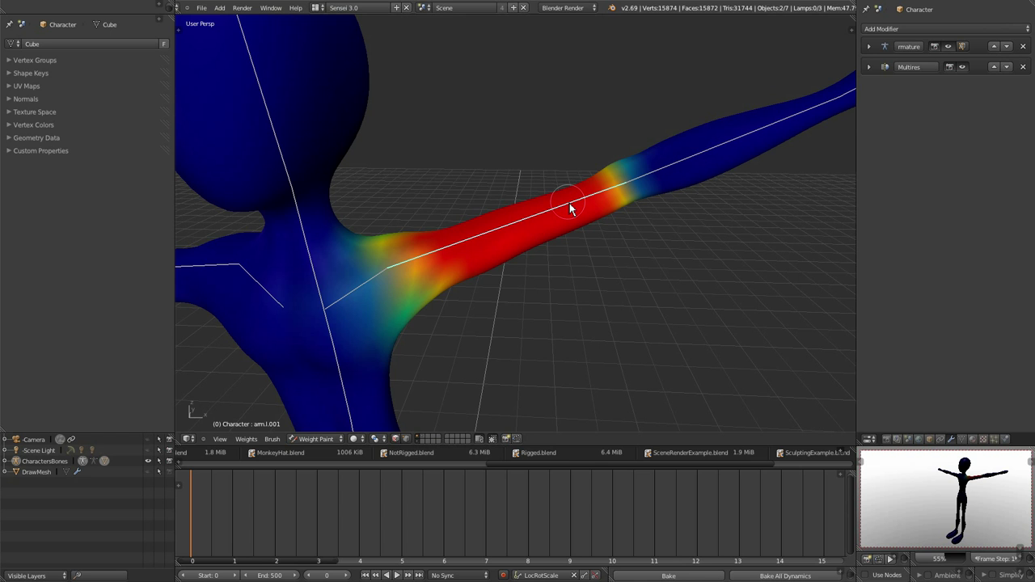
# Paint lower arm.l.001 weights along the underside and outer half of the left upper arm, and inspect the deformation.
pyautogui.moveTo(522, 222)
pyautogui.mouseDown()
pyautogui.moveTo(594, 201)
pyautogui.moveTo(502, 230)
pyautogui.mouseUp()
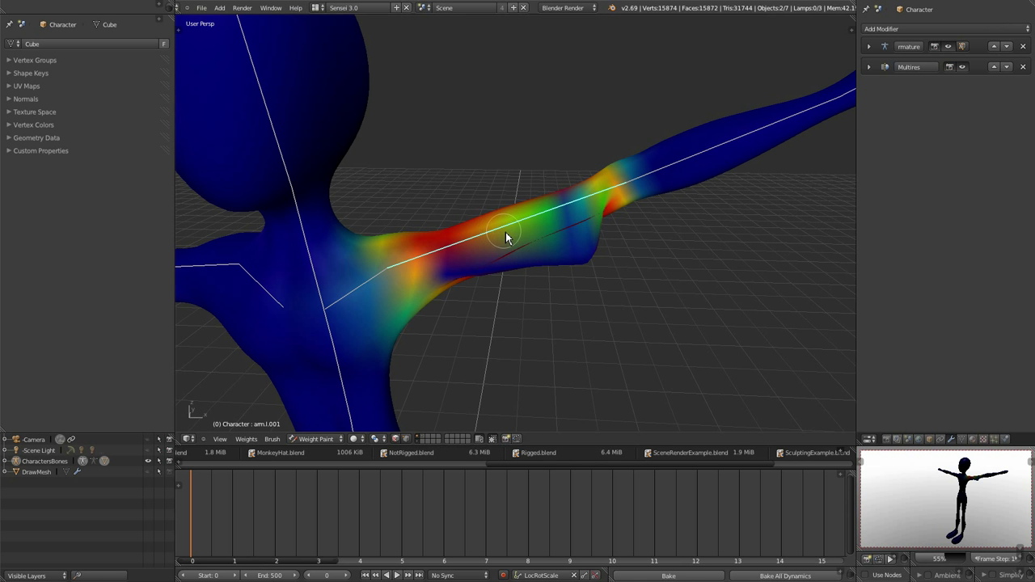
pyautogui.moveTo(505, 232); pyautogui.dragTo(426, 215, button='middle')
pyautogui.moveTo(471, 264); pyautogui.dragTo(546, 191, button='middle')
pyautogui.scroll(-6, 546, 198)
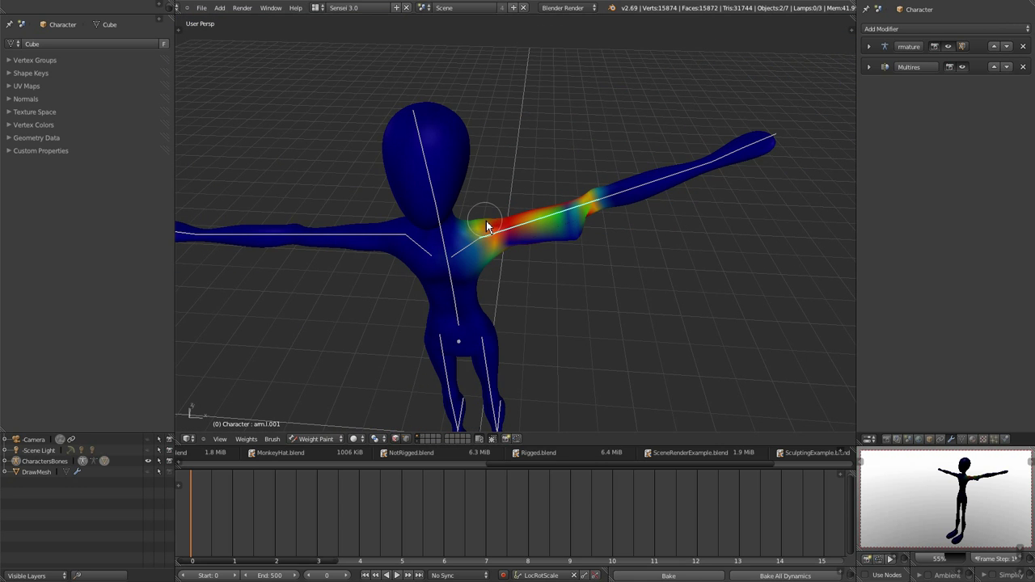
pyautogui.moveTo(488, 227)
pyautogui.mouseDown(button='middle')
pyautogui.moveTo(466, 222)
pyautogui.moveTo(584, 228)
pyautogui.mouseUp(button='middle')
pyautogui.moveTo(542, 257)
pyautogui.mouseDown(button='middle')
pyautogui.moveTo(478, 277)
pyautogui.moveTo(490, 273)
pyautogui.moveTo(439, 273)
pyautogui.mouseUp(button='middle')
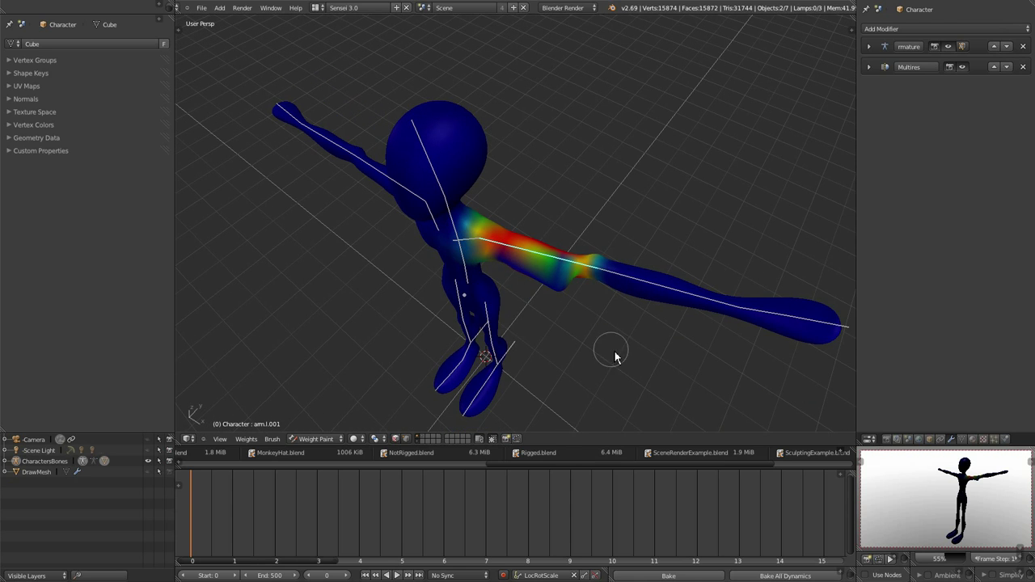
pyautogui.moveTo(615, 354)
pyautogui.mouseDown(button='middle')
pyautogui.moveTo(668, 347)
pyautogui.moveTo(683, 278)
pyautogui.mouseUp(button='middle')
pyautogui.scroll(5, 580, 270)
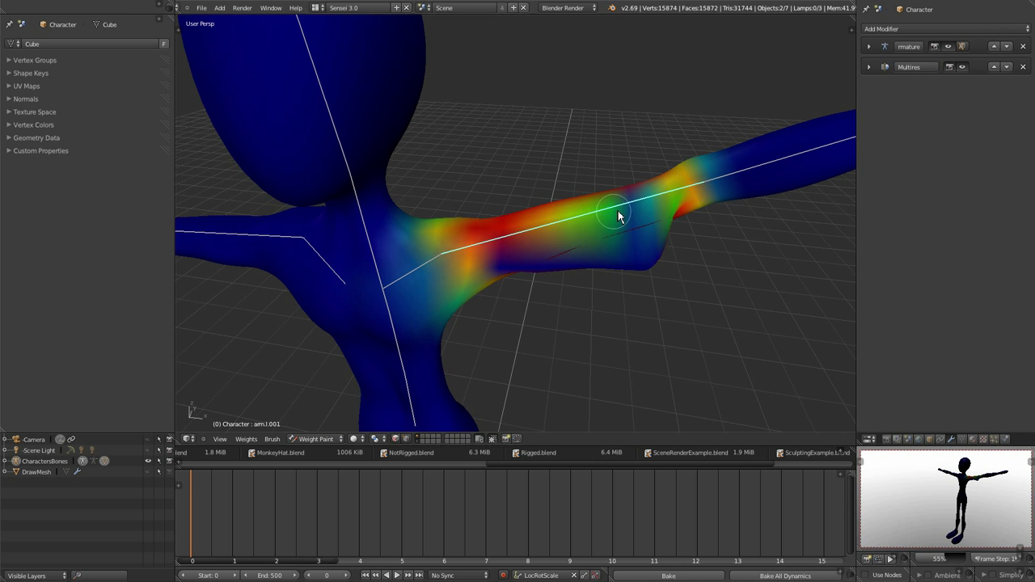
# Paint away more arm.l.001 weight from the middle of the left upper arm to the elbow, and inspect the arm's shape.
pyautogui.moveTo(620, 212)
pyautogui.mouseDown()
pyautogui.moveTo(582, 233)
pyautogui.moveTo(539, 235)
pyautogui.moveTo(624, 203)
pyautogui.moveTo(518, 245)
pyautogui.moveTo(494, 240)
pyautogui.mouseUp()
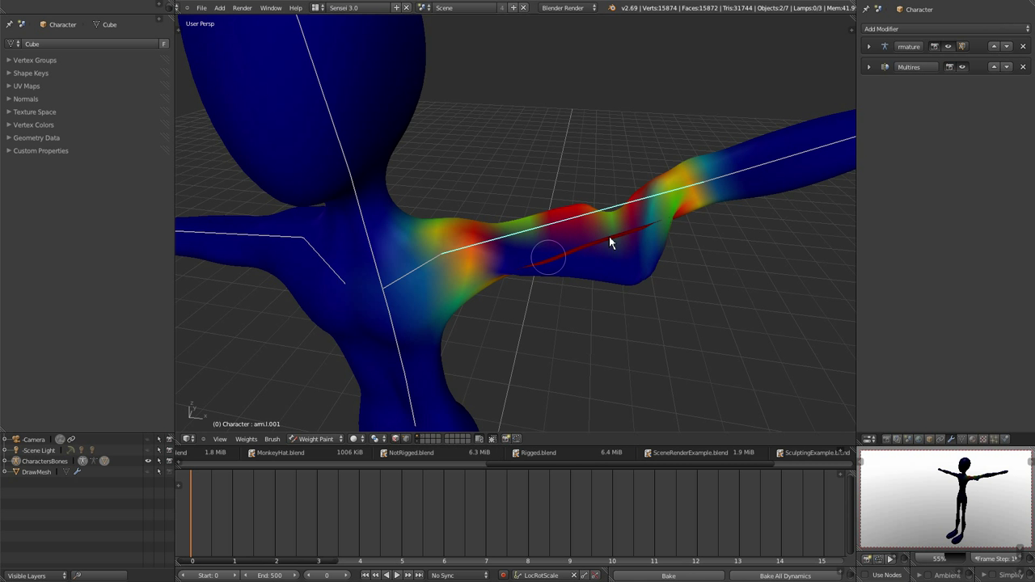
pyautogui.moveTo(615, 241)
pyautogui.mouseDown()
pyautogui.moveTo(704, 220)
pyautogui.moveTo(674, 194)
pyautogui.moveTo(621, 230)
pyautogui.mouseUp()
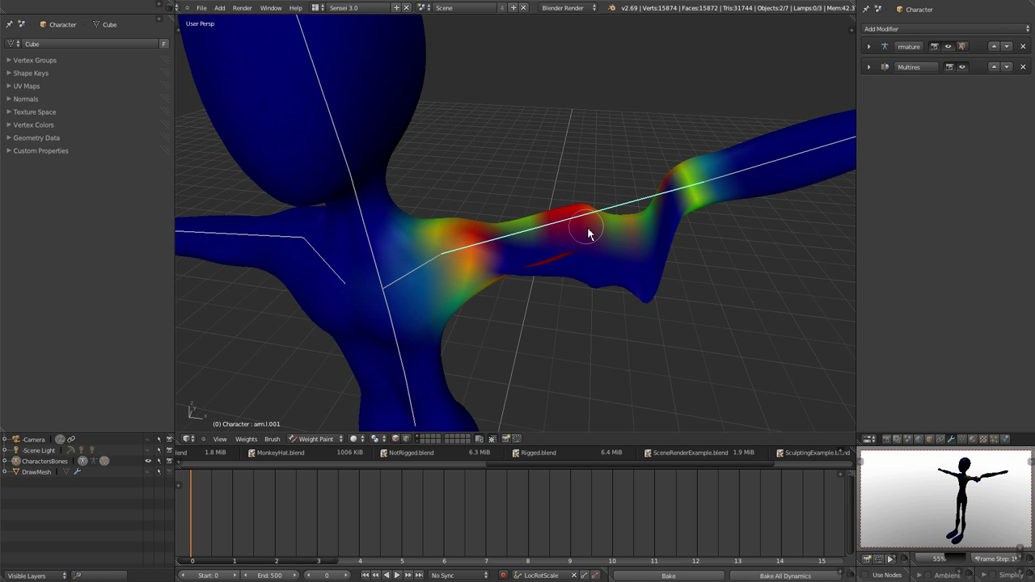
pyautogui.moveTo(579, 226); pyautogui.dragTo(564, 224)
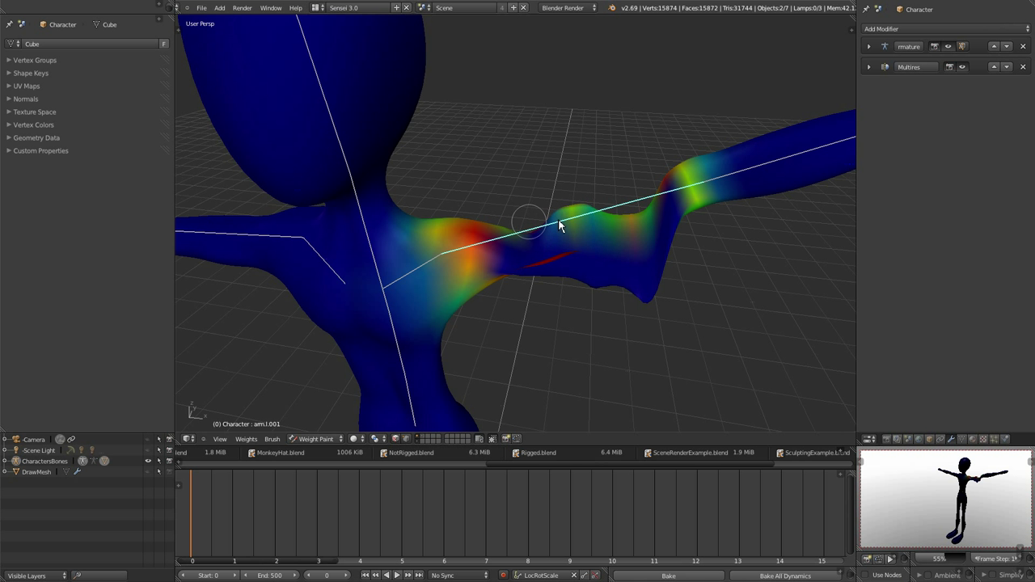
pyautogui.moveTo(622, 316)
pyautogui.mouseDown(button='middle')
pyautogui.moveTo(591, 323)
pyautogui.moveTo(599, 365)
pyautogui.moveTo(550, 331)
pyautogui.moveTo(577, 359)
pyautogui.moveTo(607, 363)
pyautogui.mouseUp(button='middle')
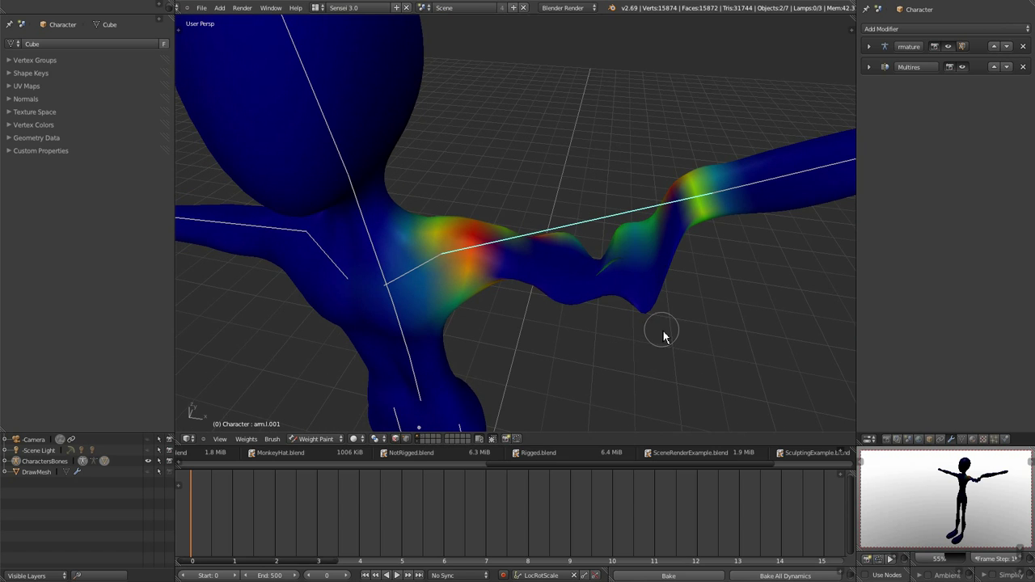
pyautogui.moveTo(663, 330); pyautogui.dragTo(635, 276, button='middle')
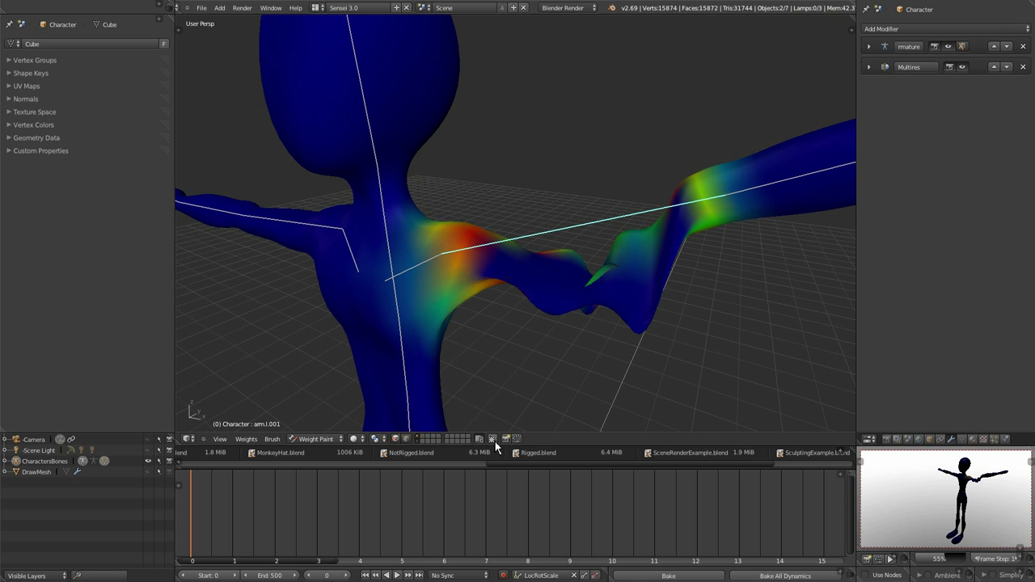
# Resize the brush and erase the remaining arm.l.001 weight along the left upper arm from shoulder to elbow.
pyautogui.moveTo(635, 248); pyautogui.dragTo(642, 280, button='middle')
pyautogui.press('f')
pyautogui.click(655, 302)
pyautogui.moveTo(646, 288)
pyautogui.mouseDown()
pyautogui.moveTo(641, 276)
pyautogui.moveTo(591, 289)
pyautogui.moveTo(587, 257)
pyautogui.moveTo(545, 282)
pyautogui.moveTo(512, 280)
pyautogui.moveTo(655, 297)
pyautogui.moveTo(666, 369)
pyautogui.moveTo(555, 323)
pyautogui.moveTo(474, 259)
pyautogui.moveTo(475, 225)
pyautogui.mouseUp()
pyautogui.moveTo(475, 226)
pyautogui.mouseDown(button='middle')
pyautogui.moveTo(605, 320)
pyautogui.moveTo(562, 231)
pyautogui.moveTo(613, 182)
pyautogui.moveTo(631, 259)
pyautogui.mouseUp(button='middle')
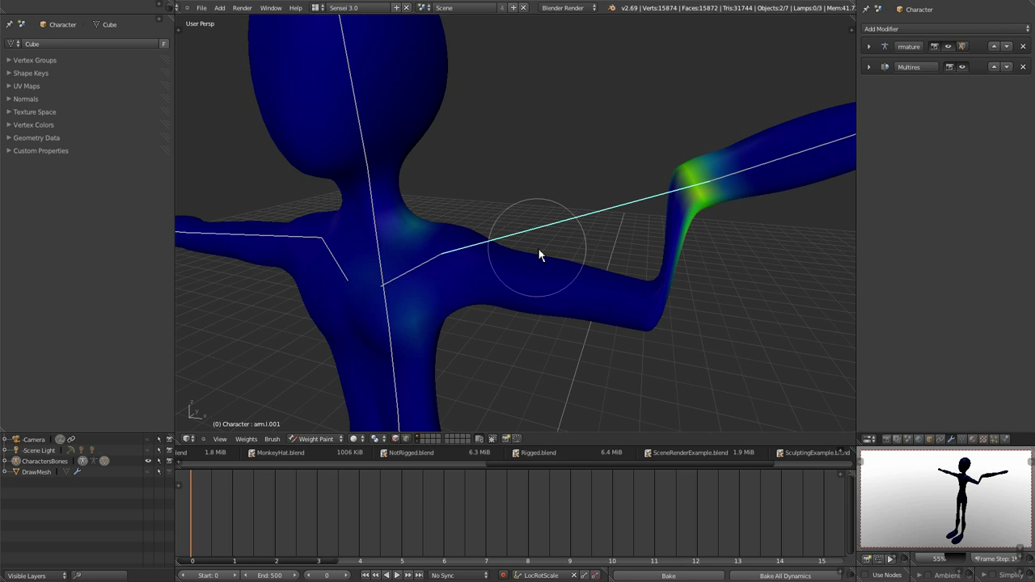
pyautogui.moveTo(541, 254)
pyautogui.mouseDown(button='middle')
pyautogui.moveTo(666, 296)
pyautogui.moveTo(578, 277)
pyautogui.mouseUp(button='middle')
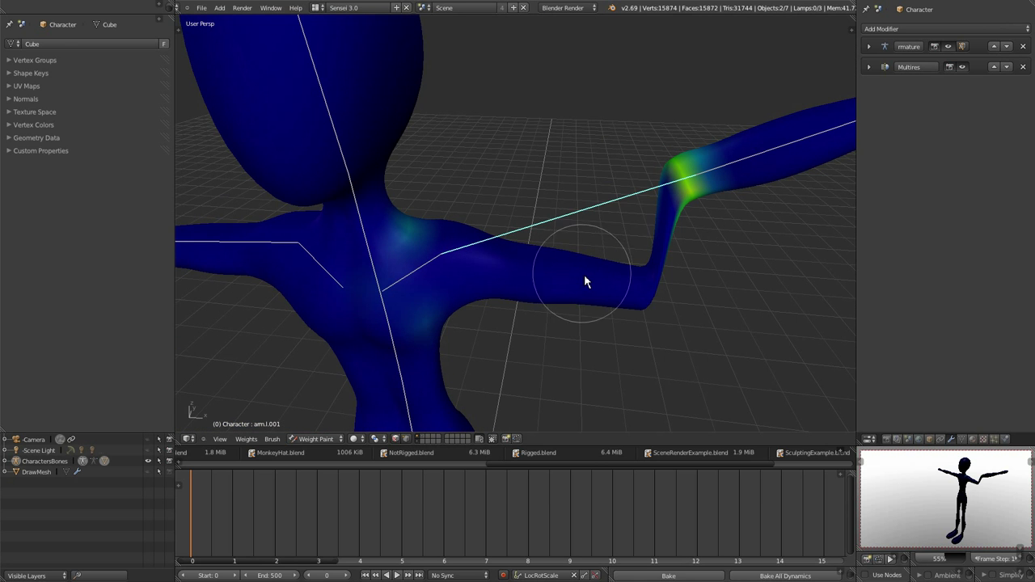
# Paint full arm.l.001 weight back over the middle of the left upper arm.
pyautogui.moveTo(620, 286)
pyautogui.mouseDown()
pyautogui.moveTo(564, 250)
pyautogui.moveTo(561, 220)
pyautogui.moveTo(581, 246)
pyautogui.moveTo(578, 223)
pyautogui.mouseUp()
pyautogui.moveTo(578, 222); pyautogui.dragTo(569, 197, button='middle')
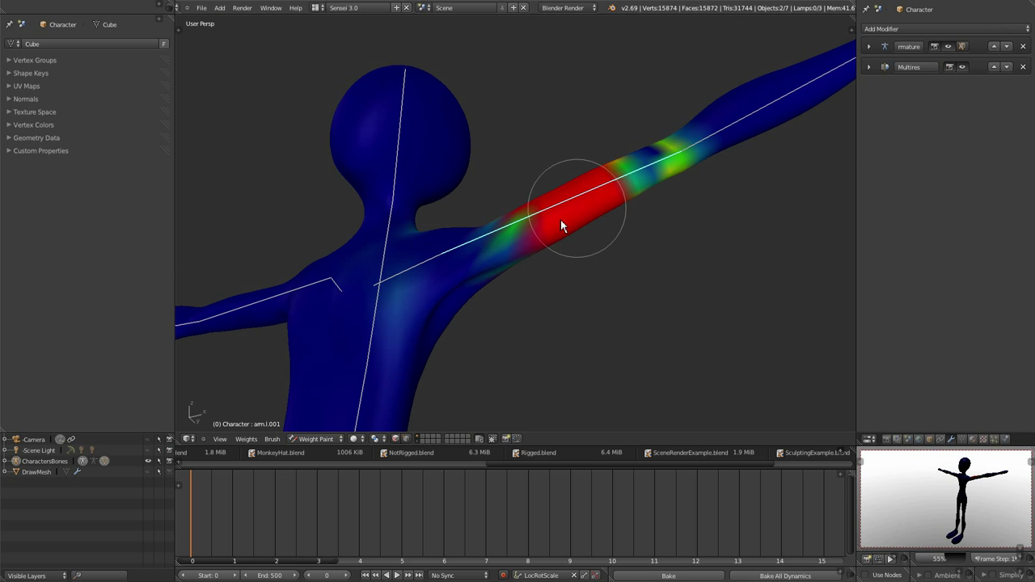
pyautogui.moveTo(560, 220); pyautogui.dragTo(562, 203)
pyautogui.moveTo(599, 173); pyautogui.dragTo(584, 261, button='middle')
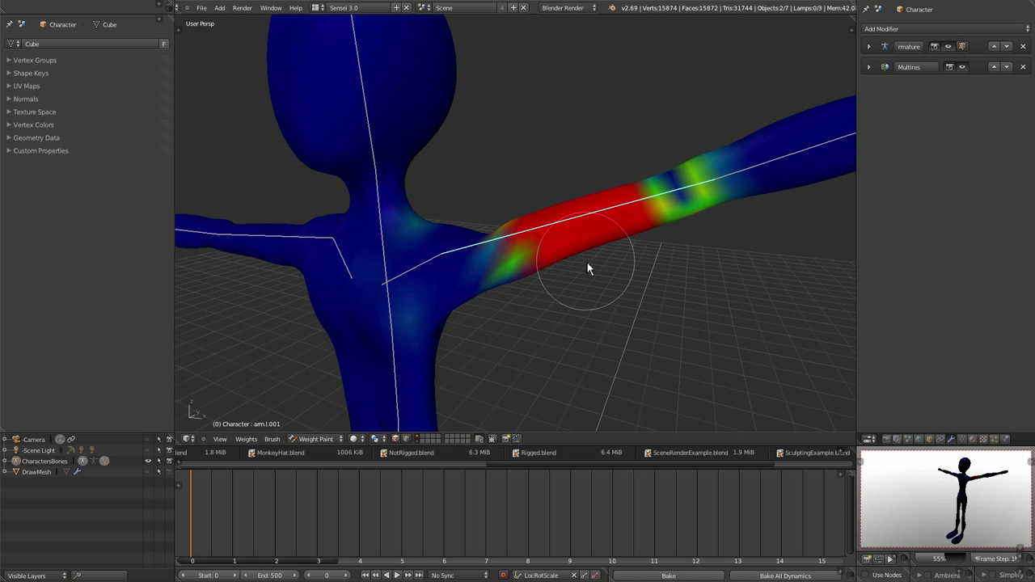
pyautogui.moveTo(588, 270); pyautogui.dragTo(583, 311, button='middle')
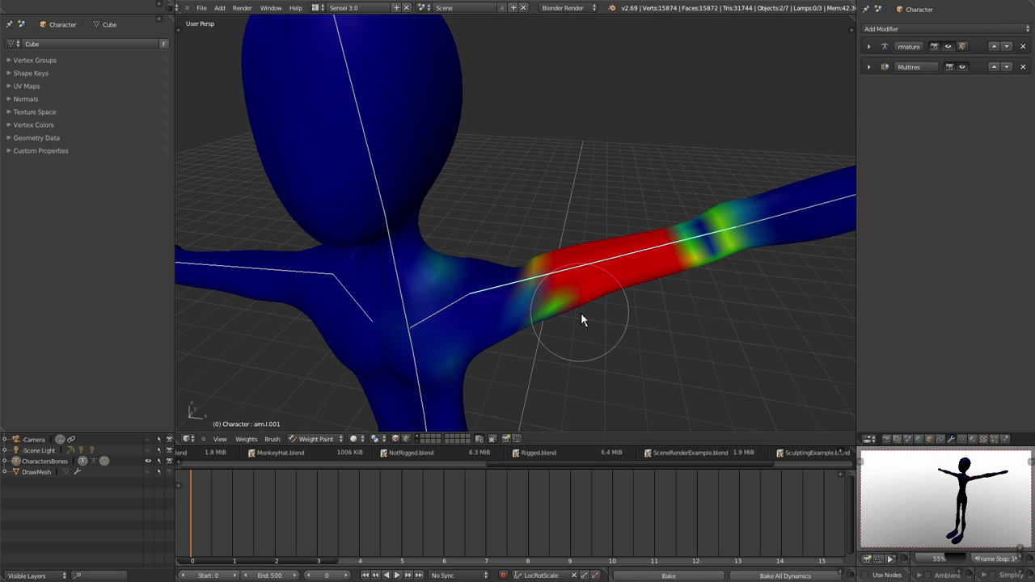
# Show the brush settings beside a maximized 3D view and set the brush strength to 0.504.
pyautogui.press('t')
pyautogui.press('n')
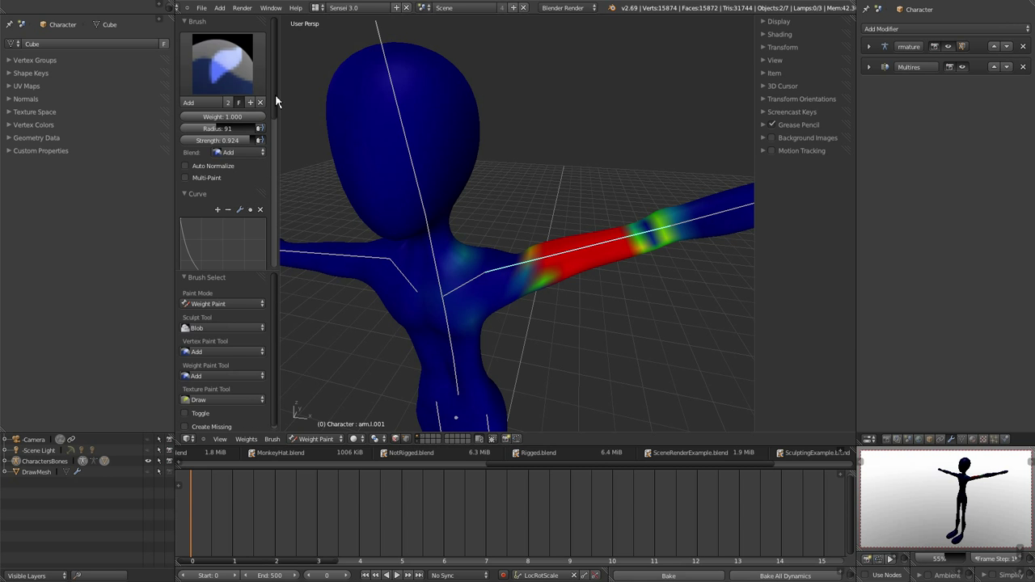
pyautogui.moveTo(275, 94)
pyautogui.mouseDown()
pyautogui.moveTo(268, 155)
pyautogui.moveTo(275, 90)
pyautogui.mouseUp()
pyautogui.hotkey('ctrl', 'Up')
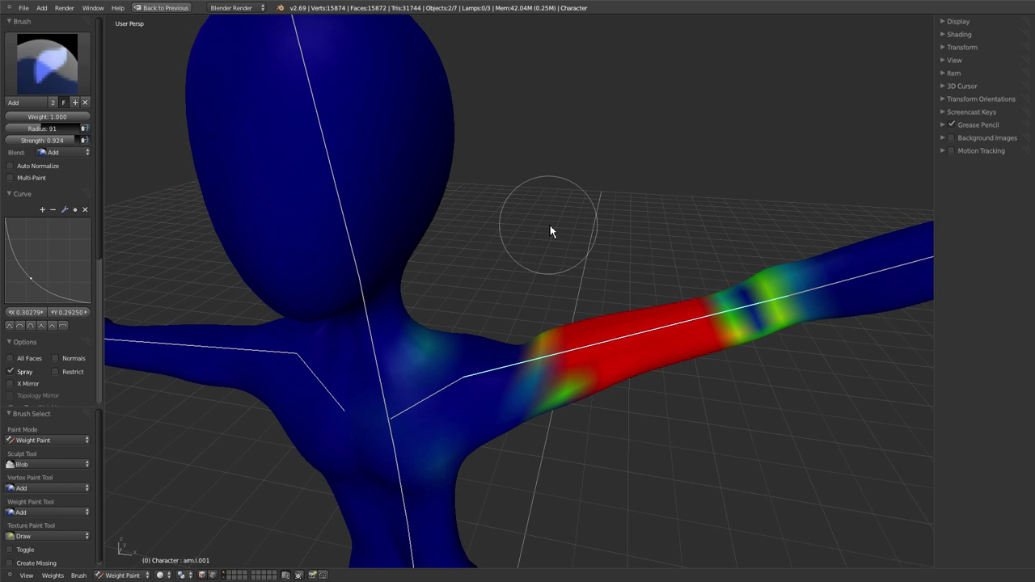
pyautogui.moveTo(644, 226); pyautogui.dragTo(641, 221, button='middle')
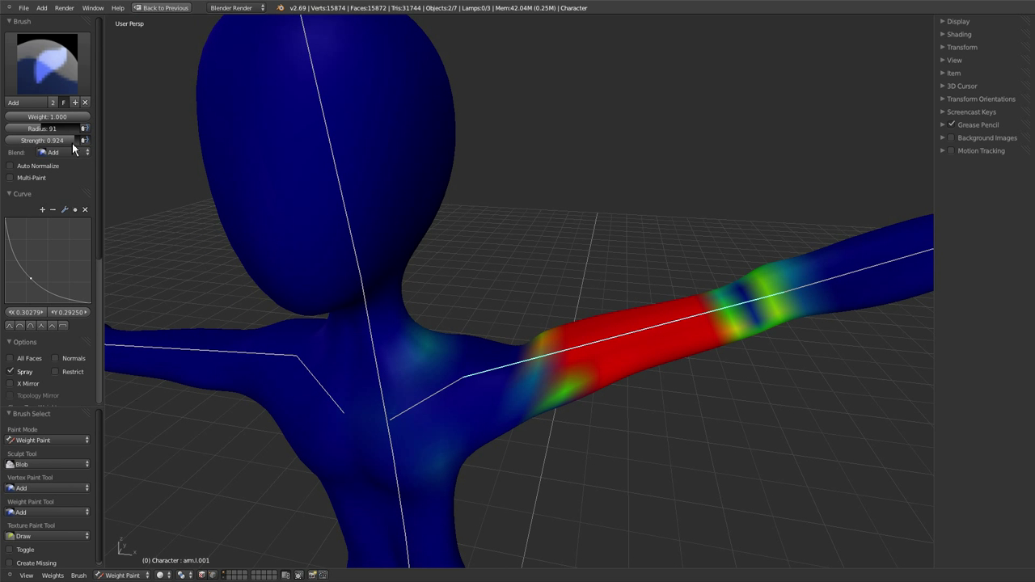
pyautogui.moveTo(69, 142); pyautogui.dragTo(42, 141)
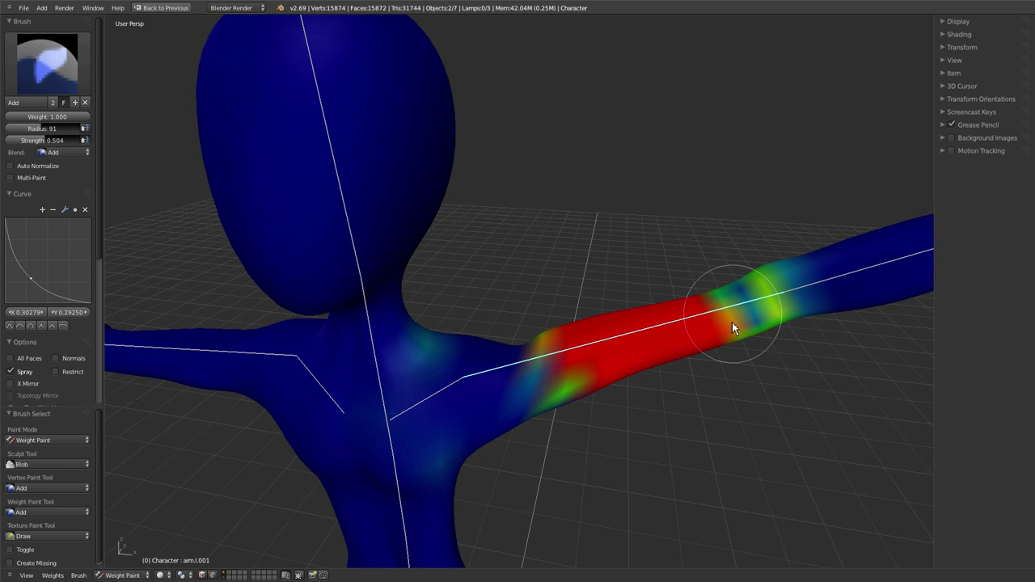
# Add arm.l.001 weight near the left elbow and erase it from the middle of the upper arm.
pyautogui.moveTo(732, 322)
pyautogui.mouseDown()
pyautogui.moveTo(741, 288)
pyautogui.moveTo(770, 292)
pyautogui.moveTo(757, 308)
pyautogui.mouseUp()
pyautogui.keyDown('ctrl'); pyautogui.moveTo(670, 335); pyautogui.dragTo(591, 351); pyautogui.keyUp('ctrl')
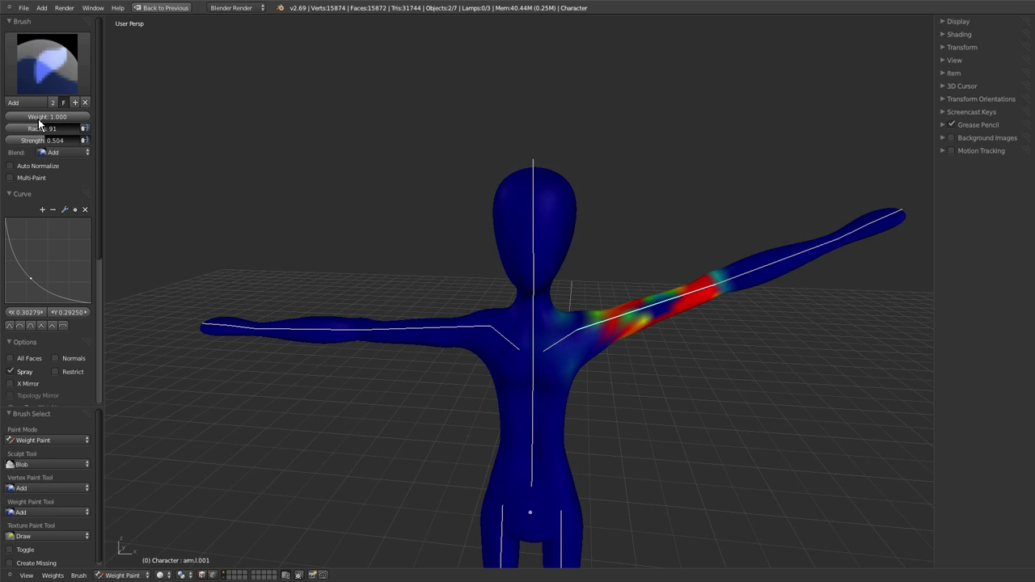
pyautogui.scroll(2, 622, 320)
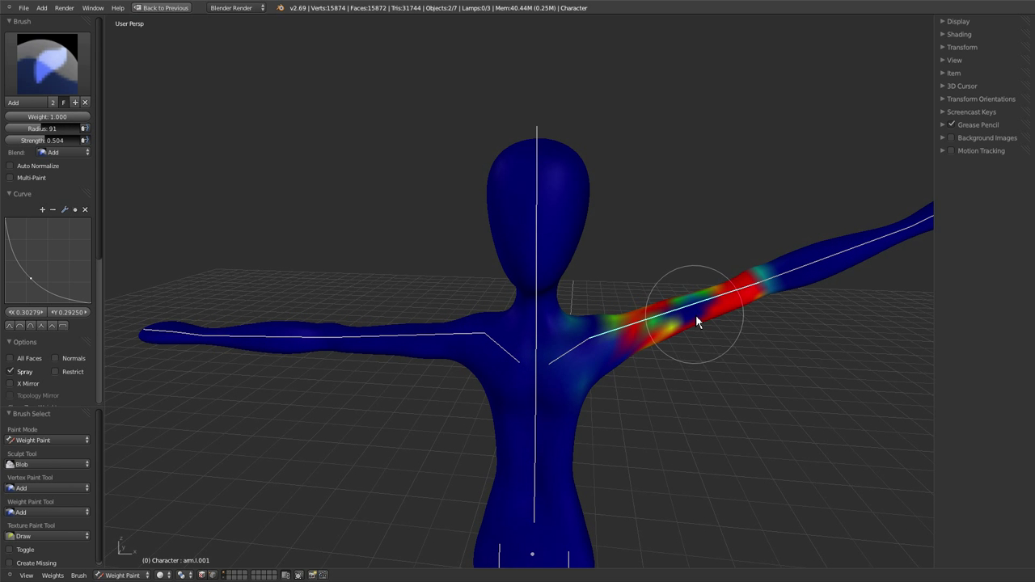
pyautogui.moveTo(698, 315)
pyautogui.mouseDown()
pyautogui.moveTo(705, 304)
pyautogui.moveTo(630, 334)
pyautogui.moveTo(707, 305)
pyautogui.moveTo(665, 326)
pyautogui.mouseUp()
pyautogui.press('9')
pyautogui.press('1')
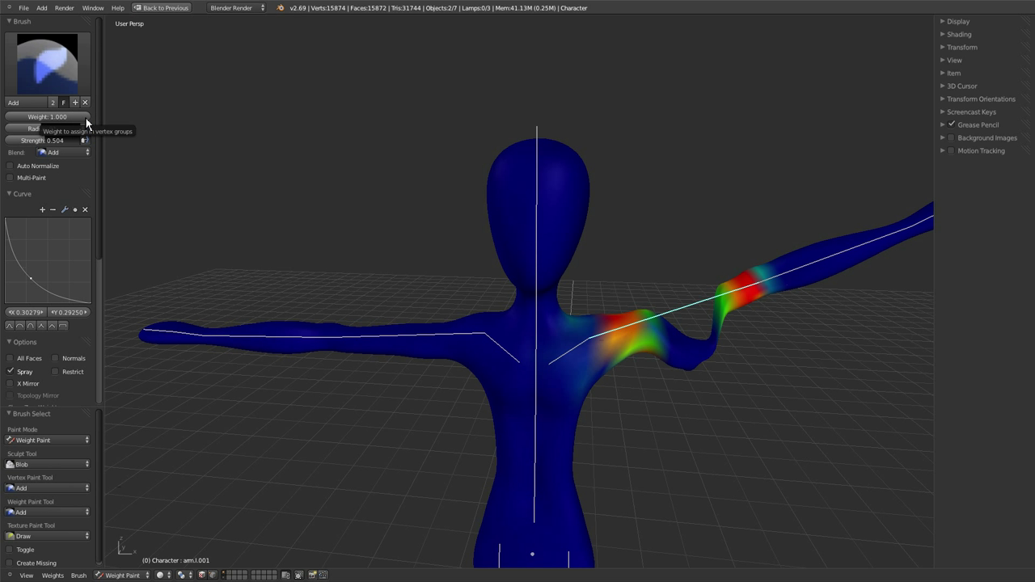
# Set the brush weight to 0.258 and strength to 0.382, and fill the left upper arm's weights back in.
pyautogui.moveTo(86, 117)
pyautogui.mouseDown()
pyautogui.moveTo(30, 121)
pyautogui.moveTo(58, 144)
pyautogui.moveTo(31, 141)
pyautogui.mouseUp()
pyautogui.moveTo(716, 321)
pyautogui.mouseDown()
pyautogui.moveTo(698, 336)
pyautogui.moveTo(689, 324)
pyautogui.moveTo(670, 328)
pyautogui.moveTo(723, 296)
pyautogui.moveTo(704, 308)
pyautogui.mouseUp()
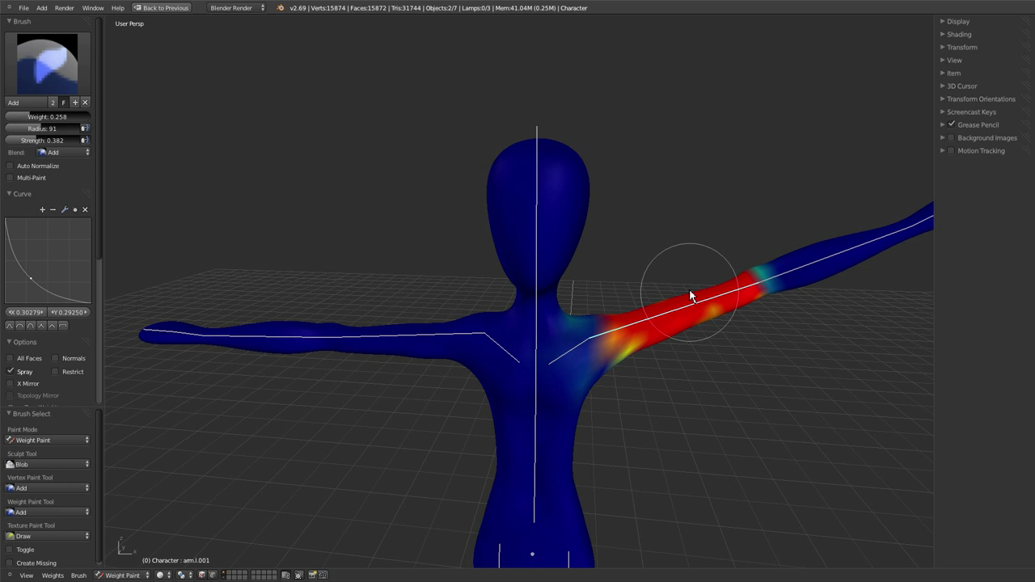
# Set the brush weight to 1.000 and strength to 0.649, and erase the arm.l.001 weight from the left upper arm.
pyautogui.moveTo(24, 118); pyautogui.dragTo(94, 116)
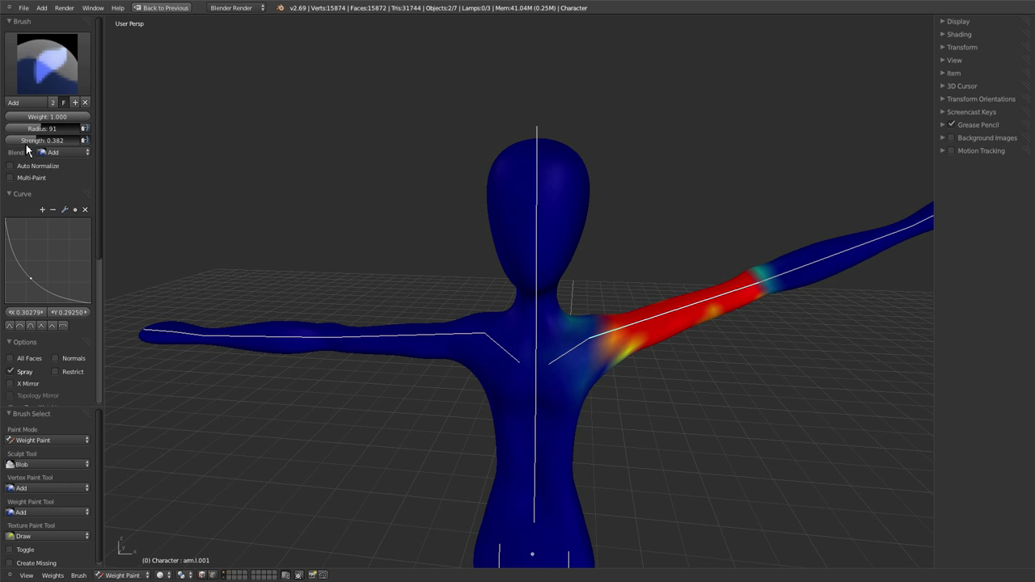
pyautogui.moveTo(30, 142); pyautogui.dragTo(55, 158)
pyautogui.press('8')
pyautogui.moveTo(675, 323)
pyautogui.mouseDown()
pyautogui.moveTo(656, 326)
pyautogui.moveTo(735, 307)
pyautogui.moveTo(625, 337)
pyautogui.moveTo(746, 292)
pyautogui.moveTo(725, 344)
pyautogui.mouseUp()
pyautogui.press('1')
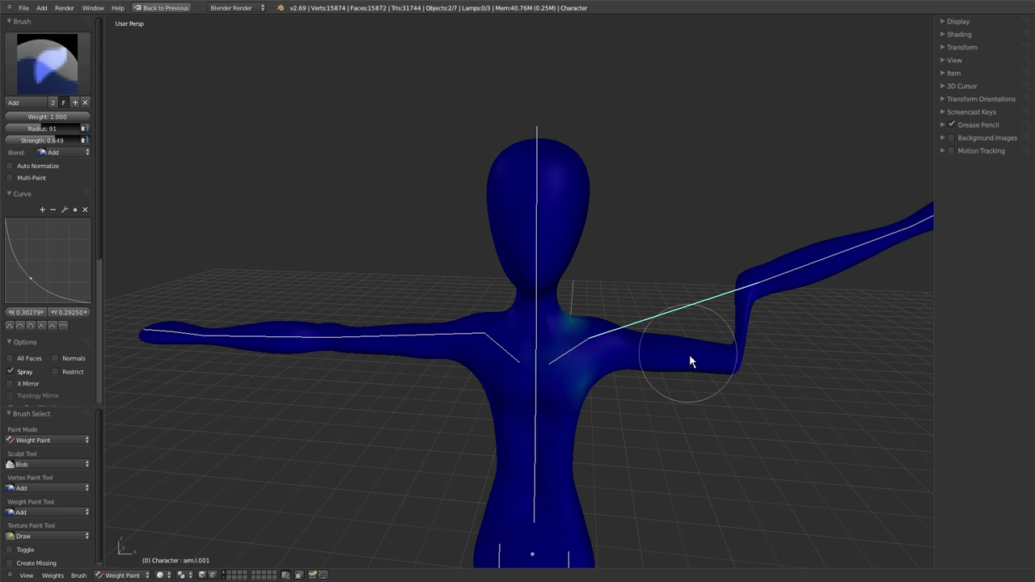
# Repaint full arm.l.001 weight along the left upper arm, lowering the brush strength to 0.160.
pyautogui.moveTo(732, 360)
pyautogui.mouseDown()
pyautogui.moveTo(677, 329)
pyautogui.moveTo(607, 348)
pyautogui.moveTo(697, 318)
pyautogui.mouseUp()
pyautogui.scroll(5, 559, 344)
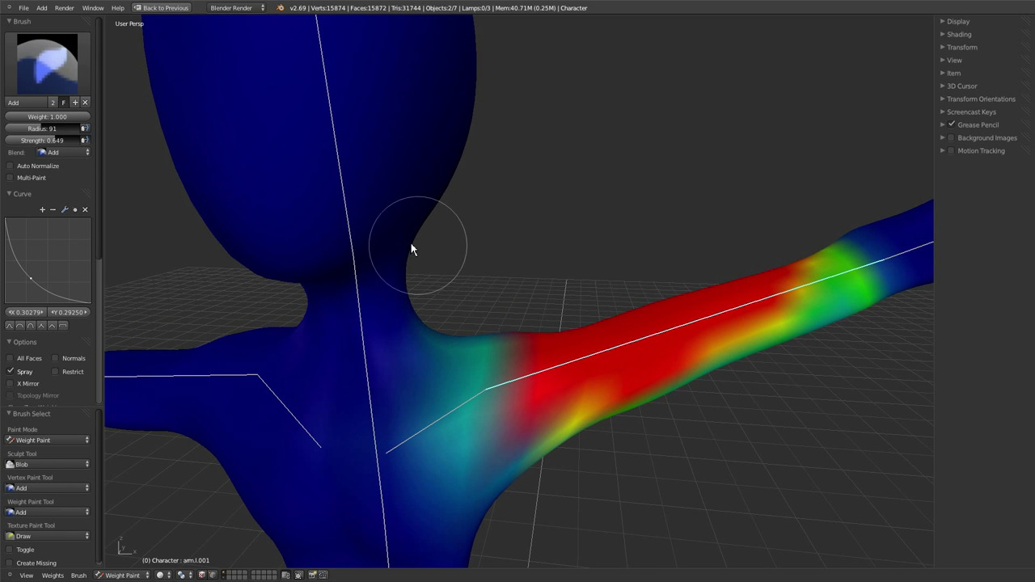
pyautogui.moveTo(44, 142); pyautogui.dragTo(49, 145)
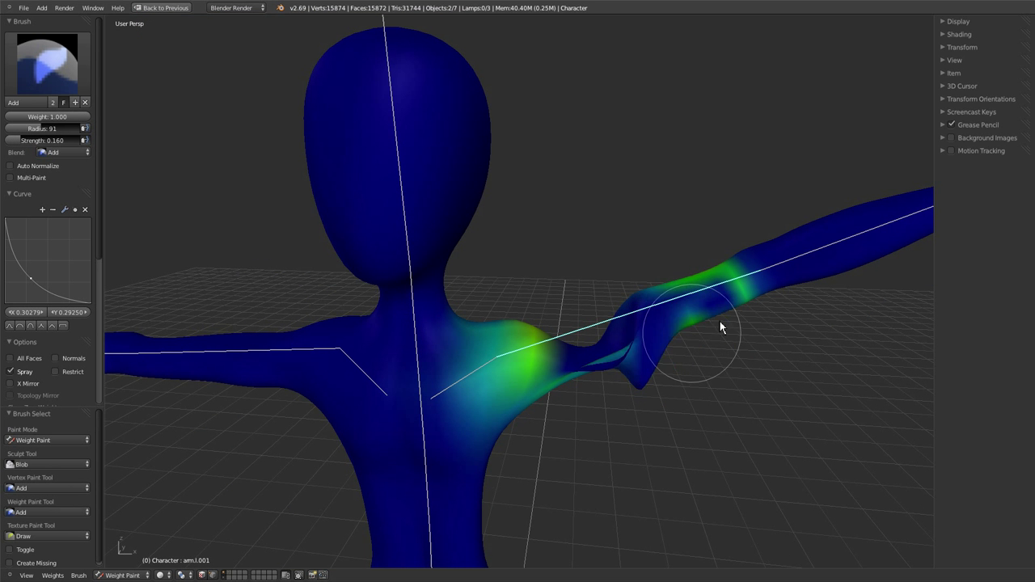
pyautogui.moveTo(720, 322)
pyautogui.mouseDown()
pyautogui.moveTo(645, 349)
pyautogui.moveTo(588, 346)
pyautogui.moveTo(634, 313)
pyautogui.moveTo(640, 326)
pyautogui.moveTo(692, 308)
pyautogui.moveTo(620, 339)
pyautogui.moveTo(647, 369)
pyautogui.mouseUp()
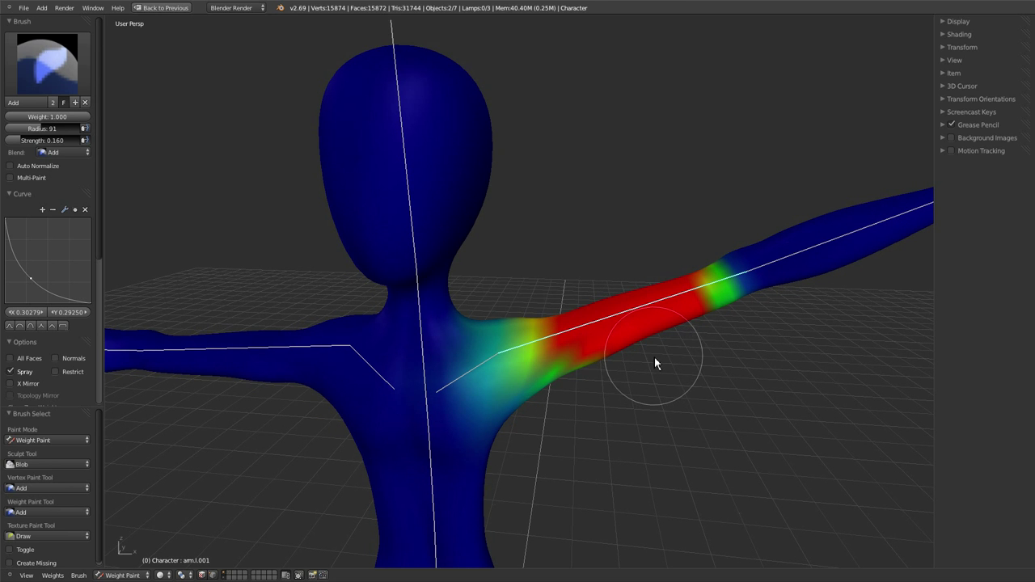
# Select the character's right hand bone (arm.r.004) to display its weights.
pyautogui.scroll(-4, 651, 361)
pyautogui.moveTo(650, 362)
pyautogui.mouseDown(button='middle')
pyautogui.moveTo(633, 397)
pyautogui.moveTo(602, 408)
pyautogui.moveTo(635, 402)
pyautogui.moveTo(626, 402)
pyautogui.mouseUp(button='middle')
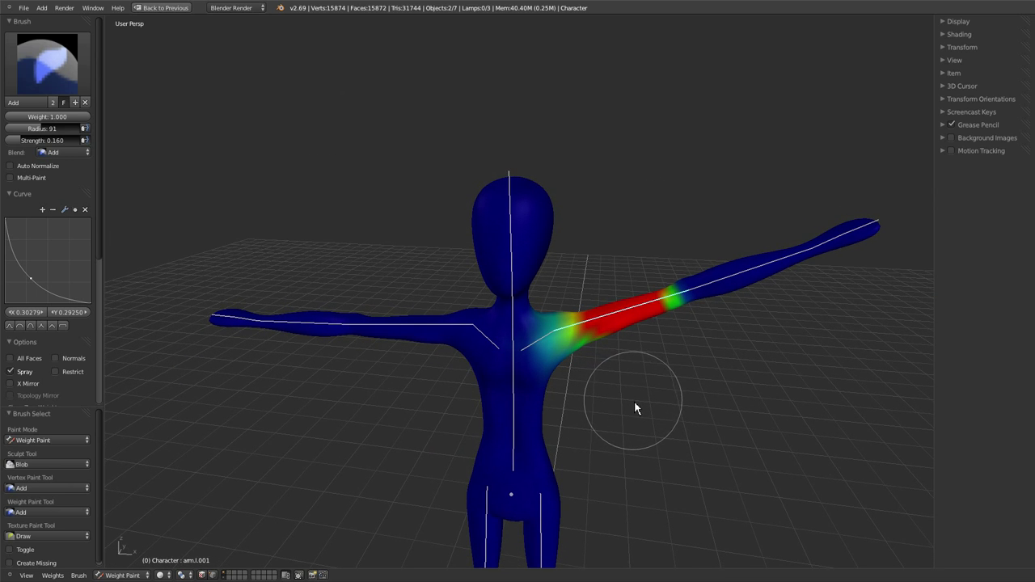
pyautogui.moveTo(629, 413); pyautogui.dragTo(611, 406, button='middle')
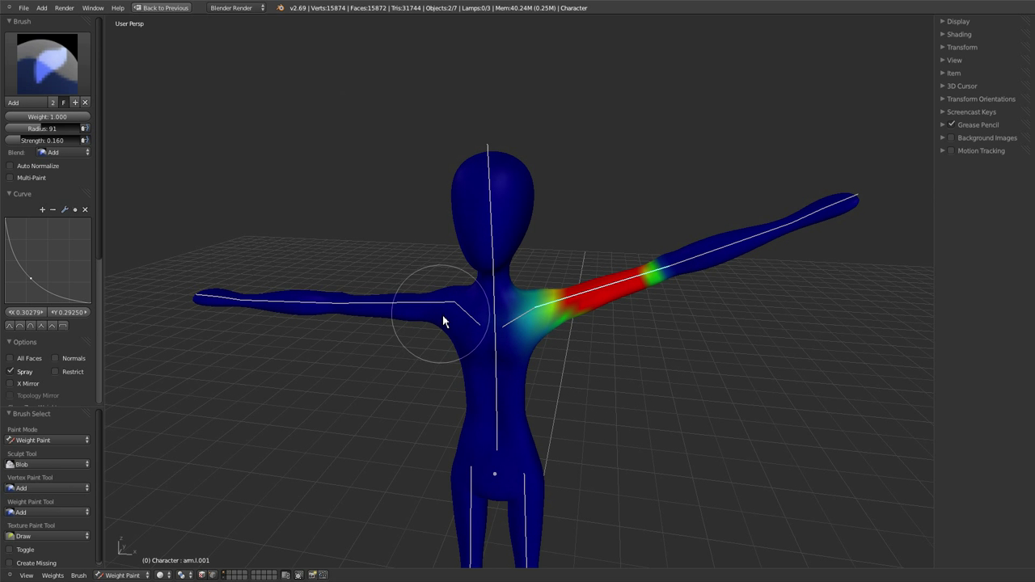
pyautogui.hotkey('ctrl', 'z')
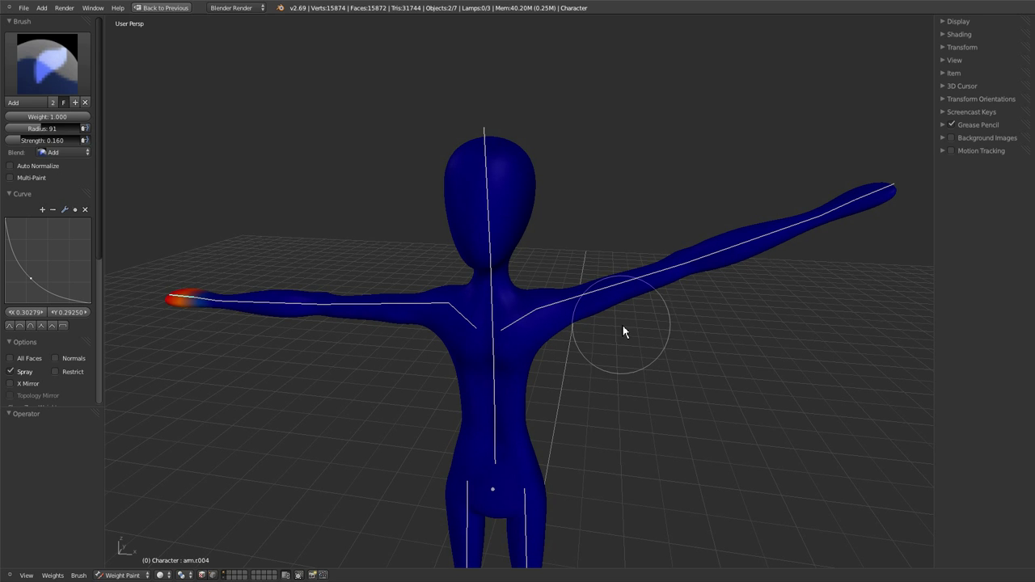
pyautogui.press('s')
pyautogui.press('s')
pyautogui.moveTo(611, 340)
pyautogui.keyDown('shift'); pyautogui.mouseDown(button='middle')
pyautogui.moveTo(617, 274)
pyautogui.moveTo(600, 333)
pyautogui.mouseUp(button='middle'); pyautogui.keyUp('shift')
pyautogui.press('a')
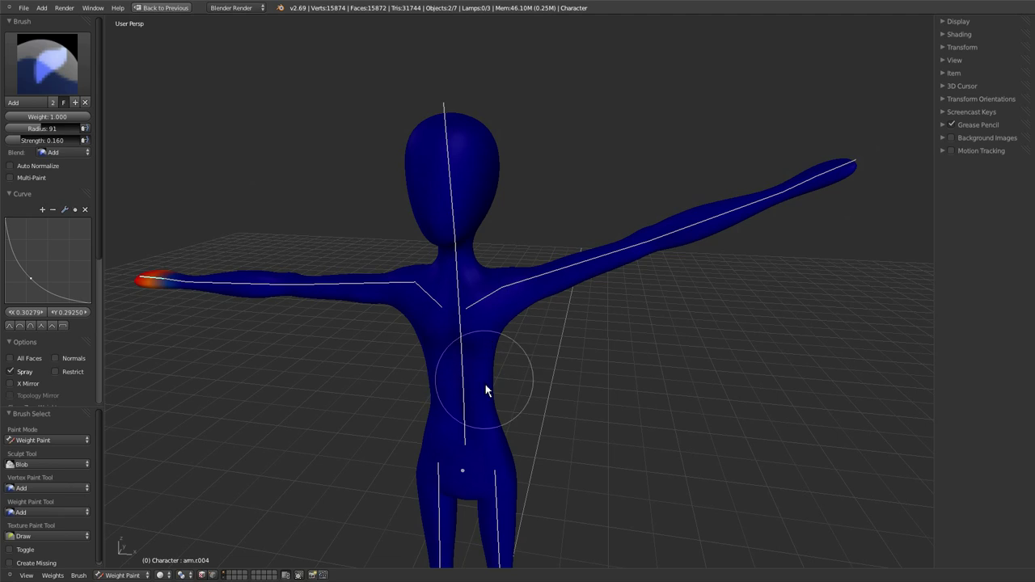
# Examine the left and right arms from several angles to compare both sides of the character.
pyautogui.moveTo(525, 336)
pyautogui.mouseDown(button='middle')
pyautogui.moveTo(559, 300)
pyautogui.moveTo(543, 354)
pyautogui.moveTo(561, 348)
pyautogui.moveTo(563, 360)
pyautogui.moveTo(566, 328)
pyautogui.moveTo(553, 365)
pyautogui.mouseUp(button='middle')
pyautogui.press('x')
pyautogui.press('x')
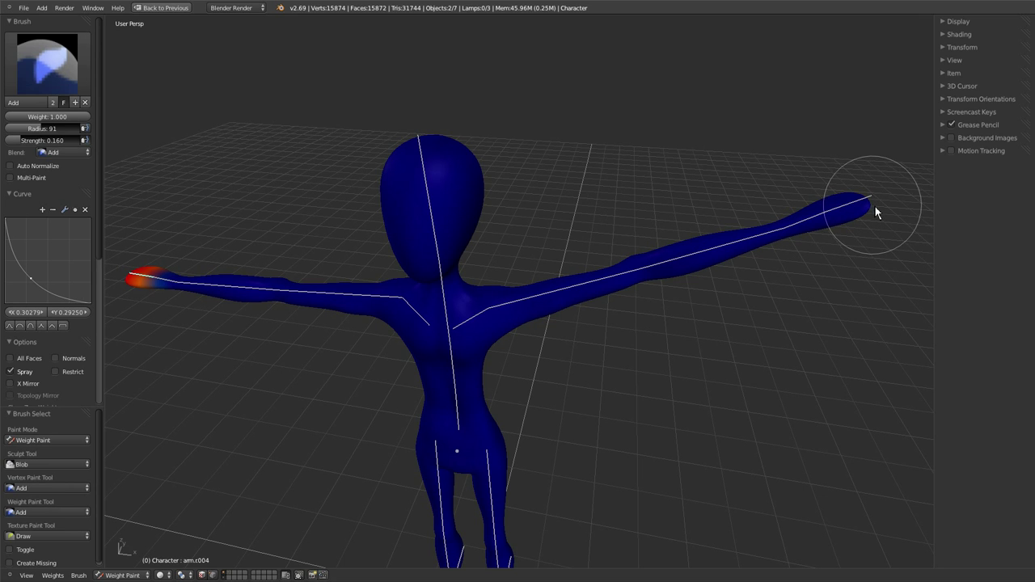
pyautogui.moveTo(831, 238)
pyautogui.mouseDown(button='middle')
pyautogui.moveTo(779, 295)
pyautogui.moveTo(767, 268)
pyautogui.moveTo(744, 257)
pyautogui.moveTo(812, 244)
pyautogui.mouseUp(button='middle')
pyautogui.press('9')
pyautogui.press('1')
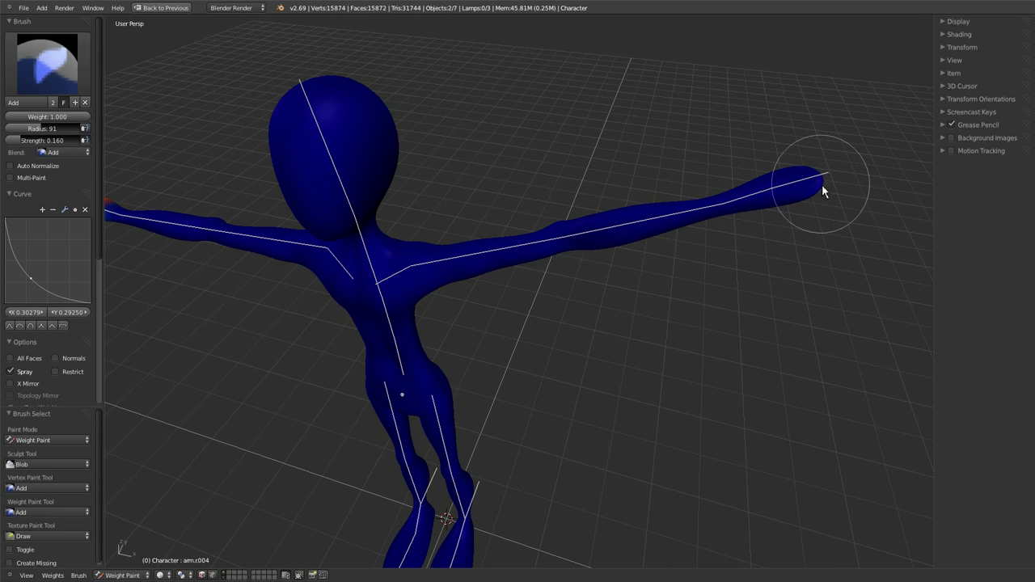
pyautogui.moveTo(824, 204)
pyautogui.mouseDown(button='middle')
pyautogui.moveTo(857, 216)
pyautogui.moveTo(834, 222)
pyautogui.mouseUp(button='middle')
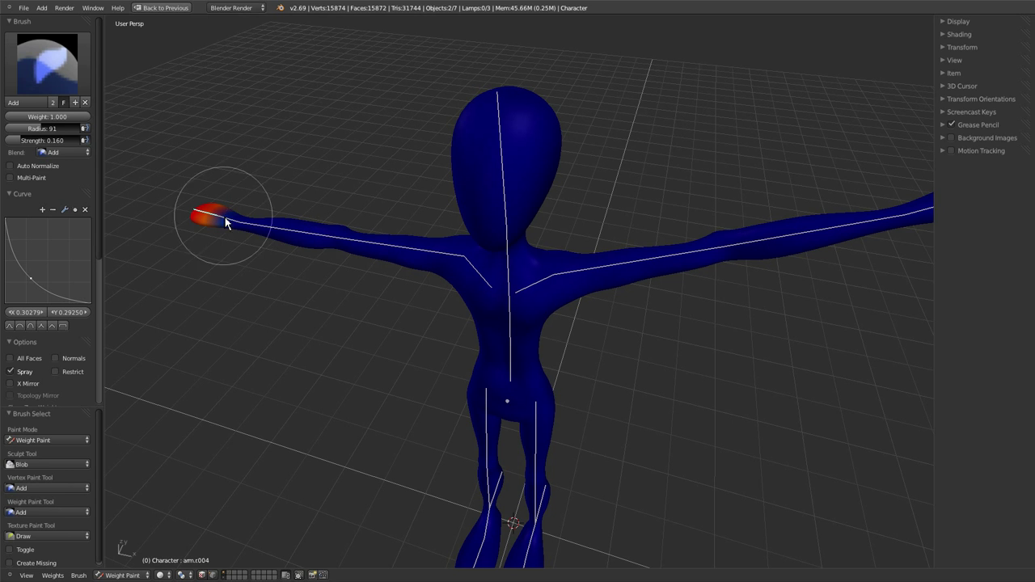
pyautogui.press('8')
pyautogui.moveTo(569, 344)
pyautogui.mouseDown(button='middle')
pyautogui.moveTo(596, 354)
pyautogui.moveTo(573, 356)
pyautogui.mouseUp(button='middle')
pyautogui.press('1')
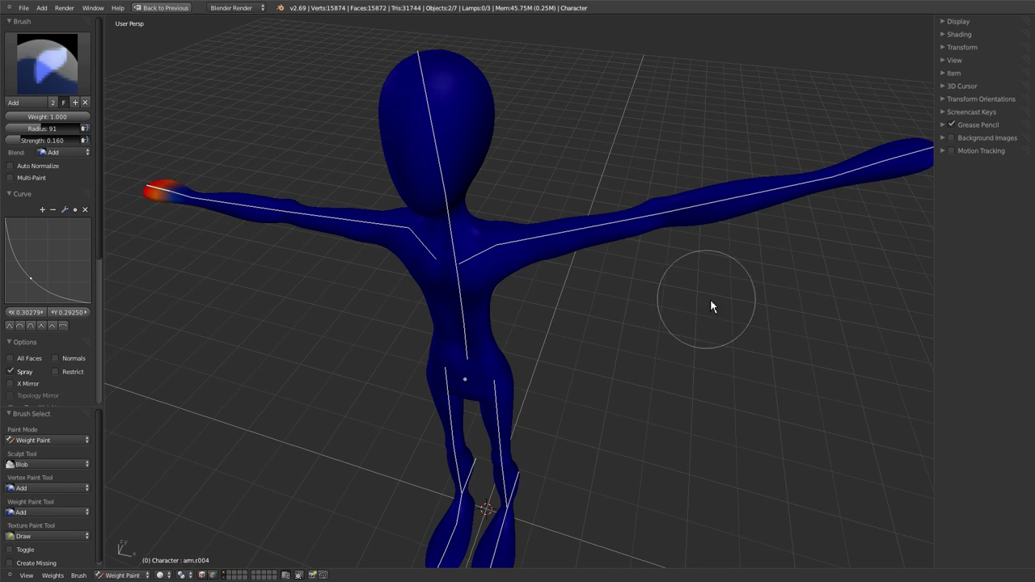
pyautogui.moveTo(701, 300); pyautogui.dragTo(679, 346, button='middle')
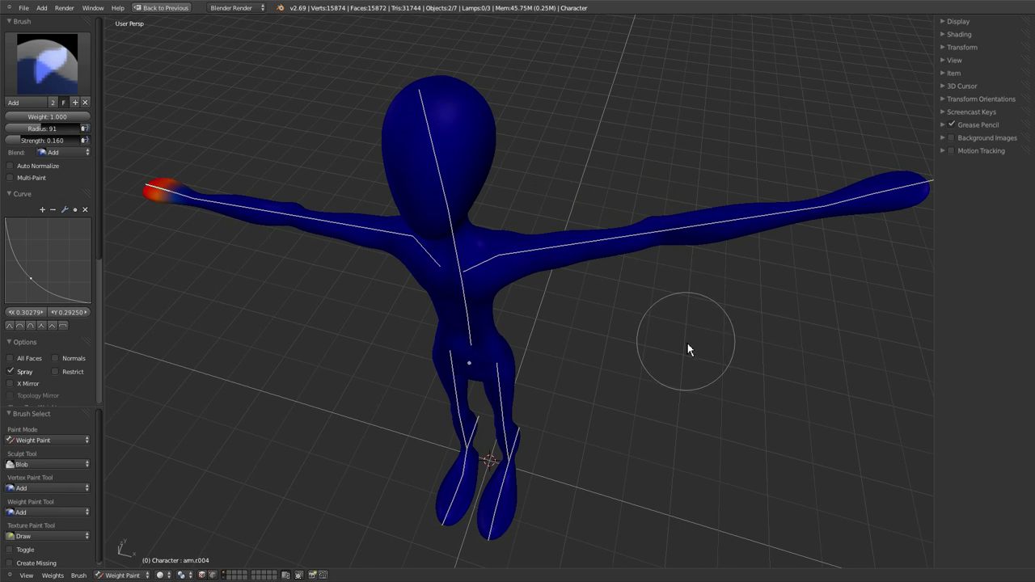
# Enable X Mirror and Topology Mirror for painting, and move the right hand bone up so the arm bends.
pyautogui.moveTo(103, 212); pyautogui.dragTo(111, 295)
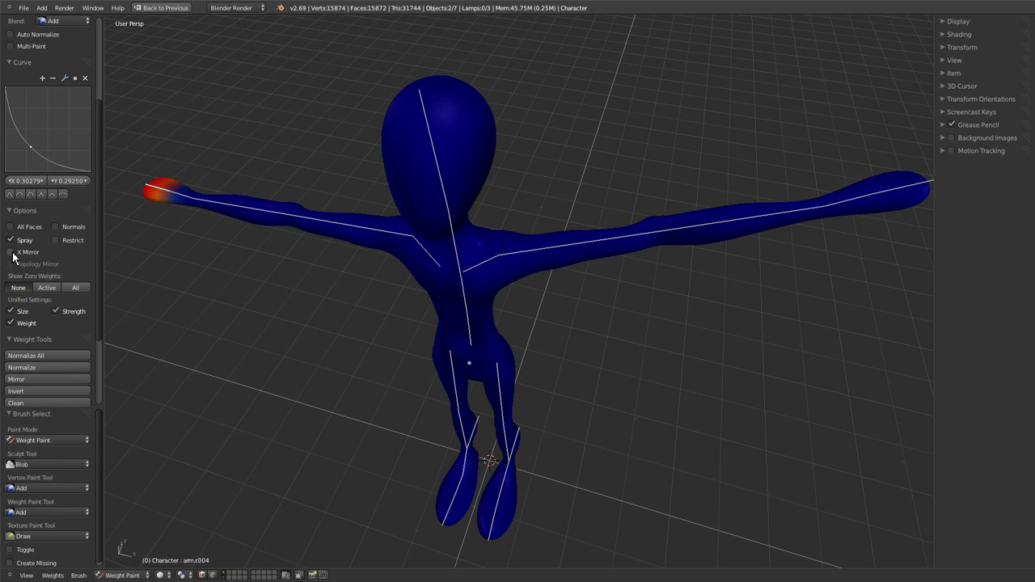
pyautogui.moveTo(570, 310); pyautogui.dragTo(626, 290, button='middle')
pyautogui.press('g')
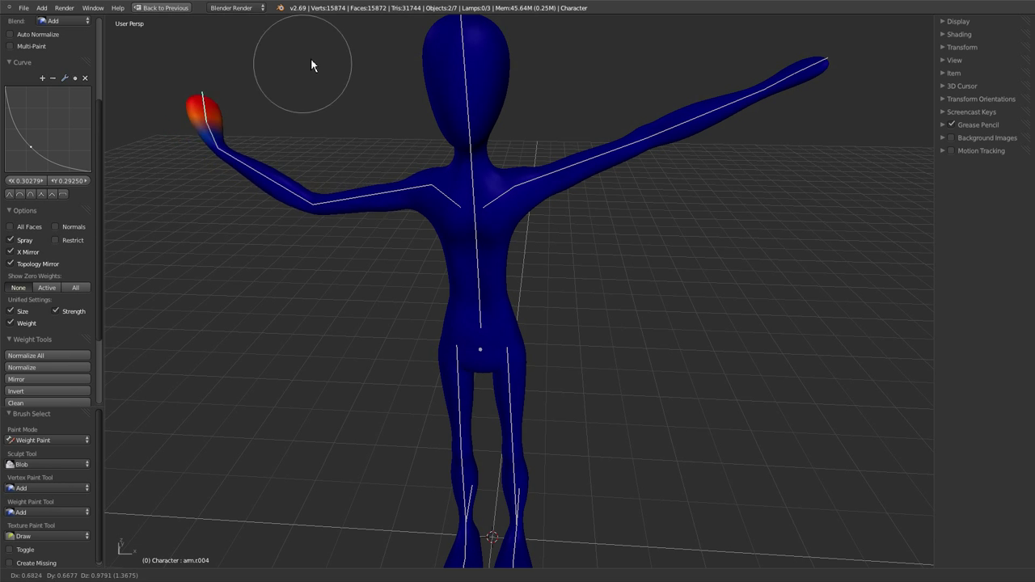
pyautogui.click(416, 12)
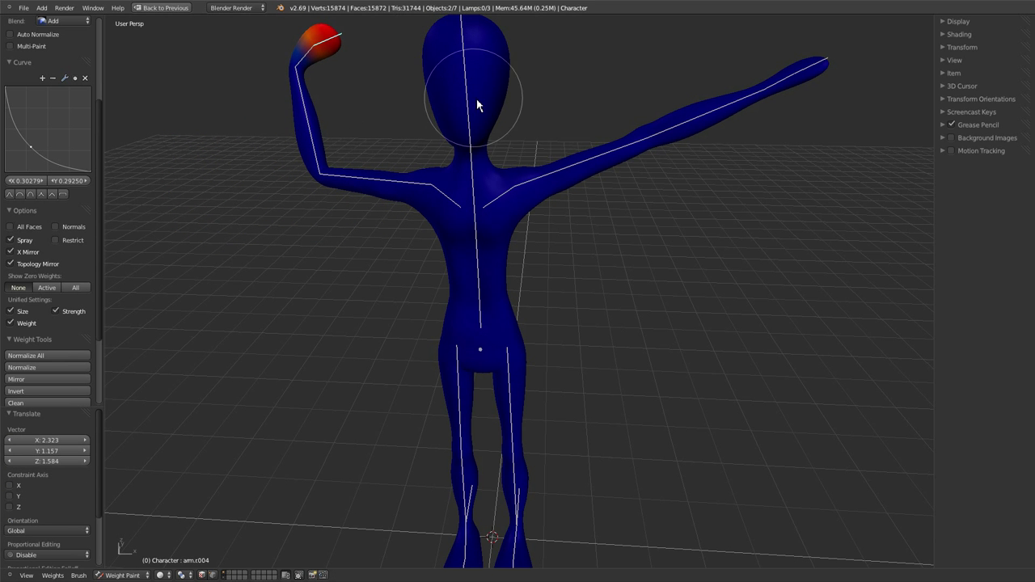
# Check the arm.l.001 weights, and move the right hand bone (arm.r.004) higher to raise the whole right arm.
pyautogui.rightClick(587, 164)
pyautogui.moveTo(586, 162); pyautogui.dragTo(594, 161, button='middle')
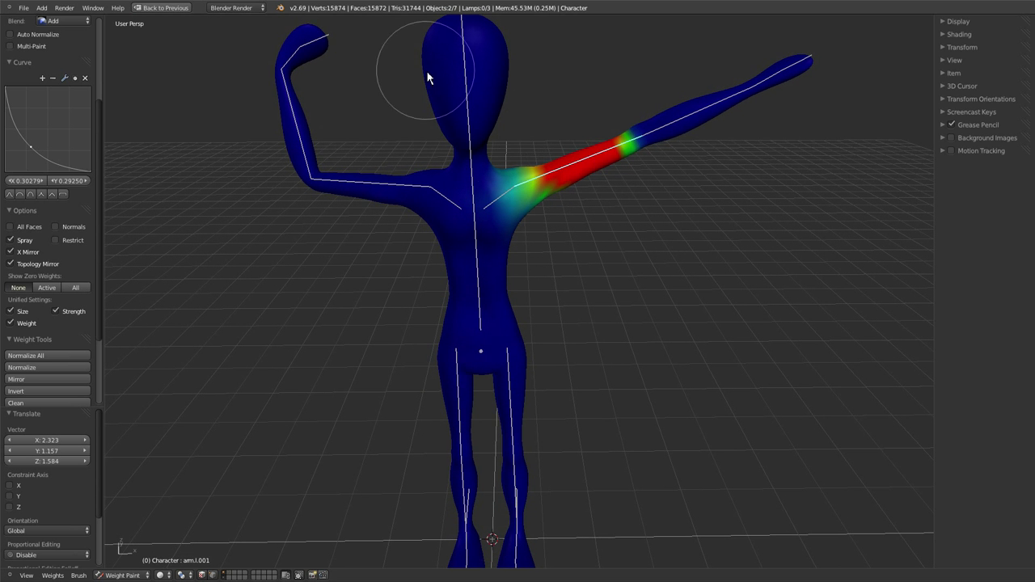
pyautogui.rightClick(322, 49)
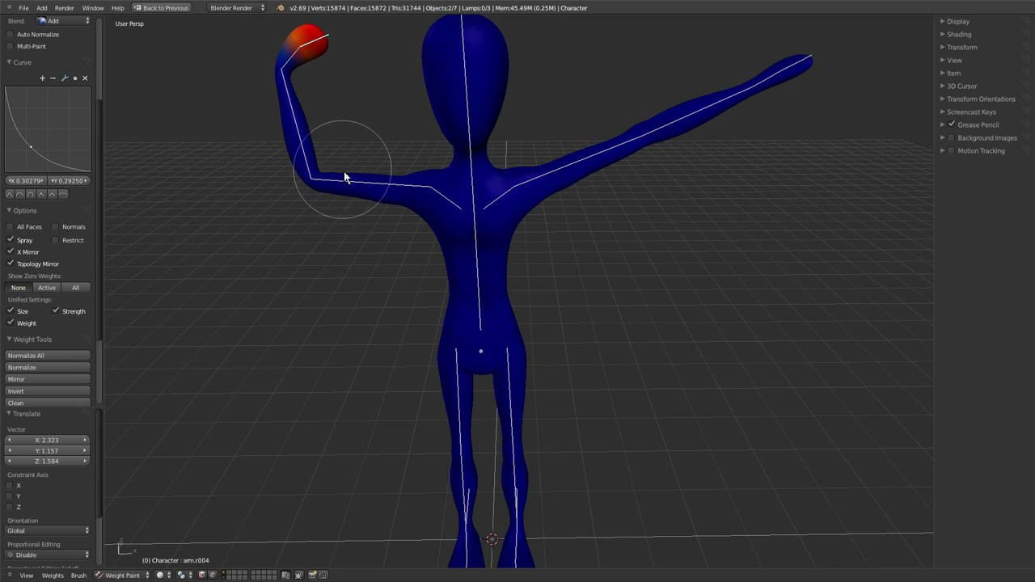
pyautogui.press('g')
pyautogui.click(378, 104)
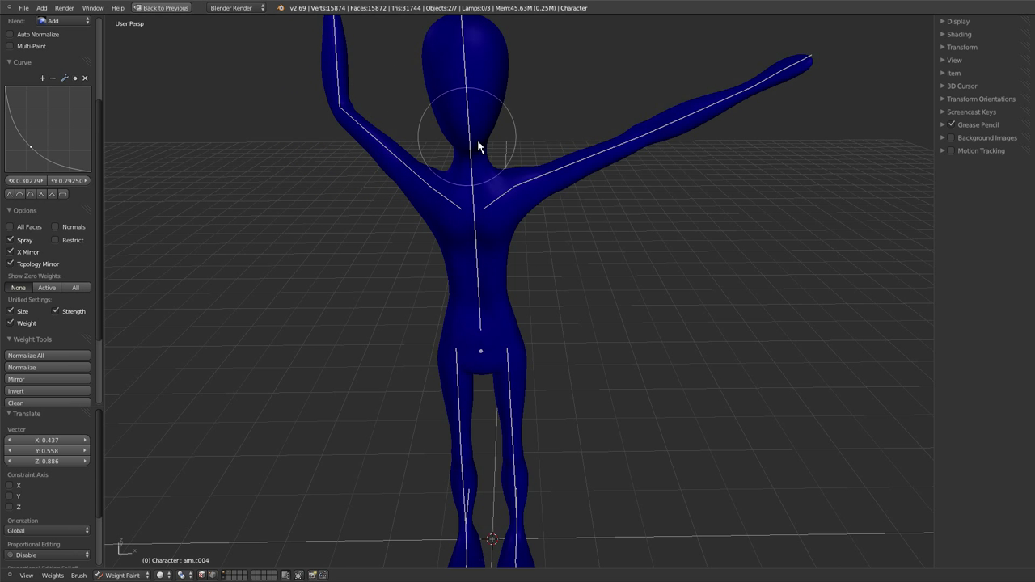
# Erase arm.l.001 weight from the left upper arm with mirroring on, and select the right upper arm bone to inspect the mirrored weights.
pyautogui.rightClick(581, 159)
pyautogui.moveTo(587, 159); pyautogui.dragTo(584, 162, button='middle')
pyautogui.press('s')
pyautogui.moveTo(588, 162)
pyautogui.mouseDown()
pyautogui.moveTo(600, 175)
pyautogui.moveTo(561, 176)
pyautogui.moveTo(590, 162)
pyautogui.moveTo(602, 172)
pyautogui.mouseUp()
pyautogui.moveTo(603, 171); pyautogui.dragTo(587, 167, button='middle')
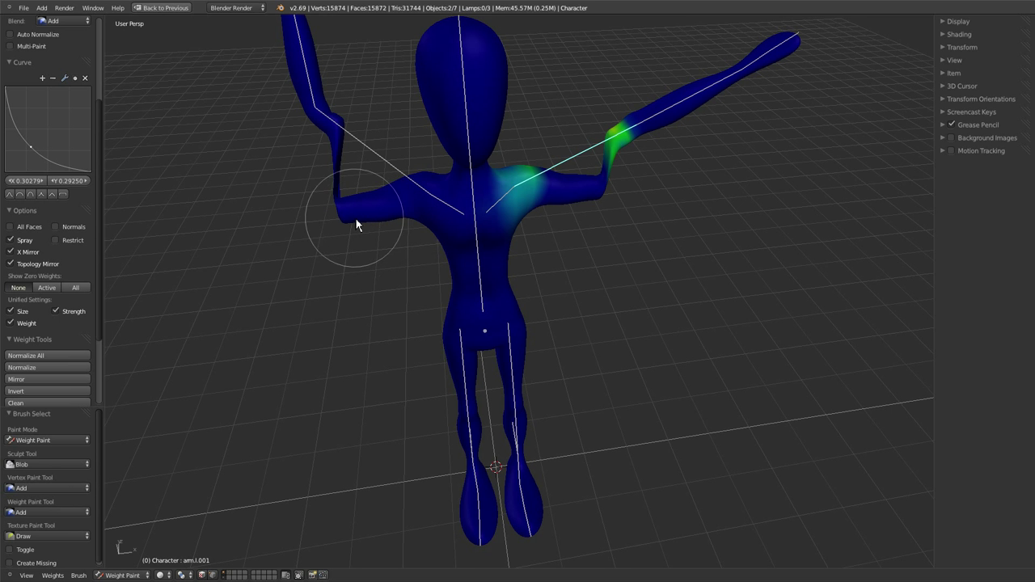
pyautogui.rightClick(383, 162)
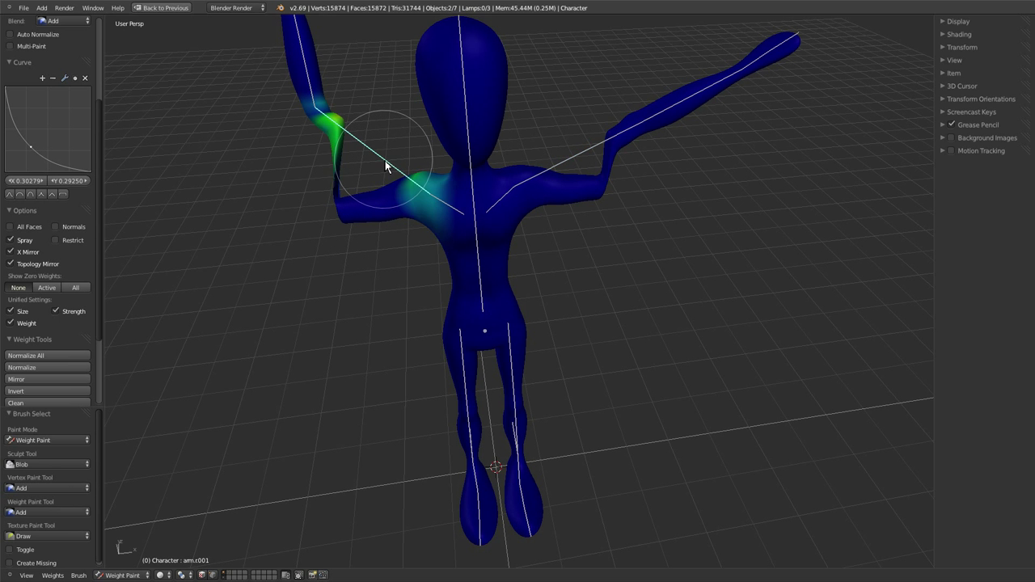
# Select the left thigh bone (Leg.l) and check its weights around the hip and thigh.
pyautogui.rightClick(588, 155)
pyautogui.moveTo(592, 221); pyautogui.dragTo(571, 266, button='middle')
pyautogui.rightClick(517, 321)
pyautogui.moveTo(518, 322)
pyautogui.keyDown('shift'); pyautogui.mouseDown(button='middle')
pyautogui.moveTo(520, 294)
pyautogui.moveTo(486, 286)
pyautogui.moveTo(499, 277)
pyautogui.moveTo(524, 347)
pyautogui.moveTo(526, 413)
pyautogui.moveTo(428, 395)
pyautogui.moveTo(412, 408)
pyautogui.moveTo(507, 407)
pyautogui.moveTo(493, 419)
pyautogui.moveTo(426, 387)
pyautogui.moveTo(518, 464)
pyautogui.mouseUp(button='middle'); pyautogui.keyUp('shift')
pyautogui.press('1')
pyautogui.scroll(1, 521, 294)
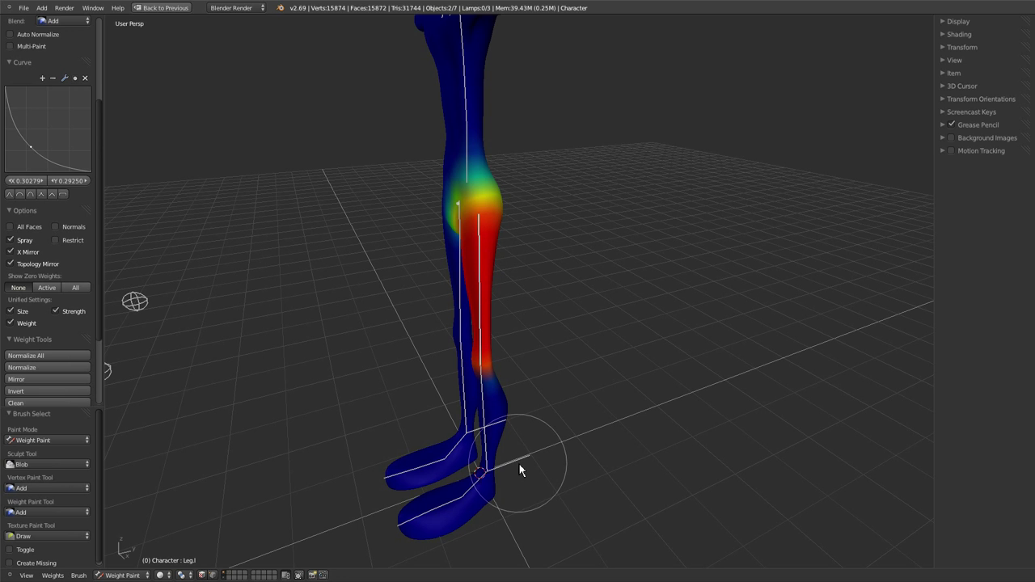
# Raise the left foot control bone (Leg.l.006) 3.148 units along Z and move it forward along Y to bend the leg.
pyautogui.rightClick(517, 462)
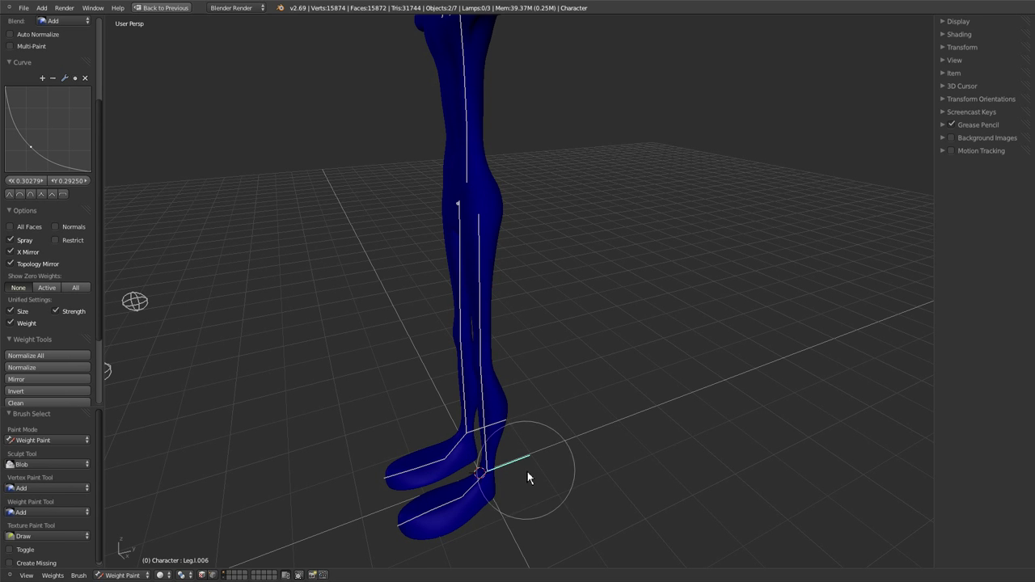
pyautogui.moveTo(527, 471); pyautogui.dragTo(493, 457, button='middle')
pyautogui.press('g')
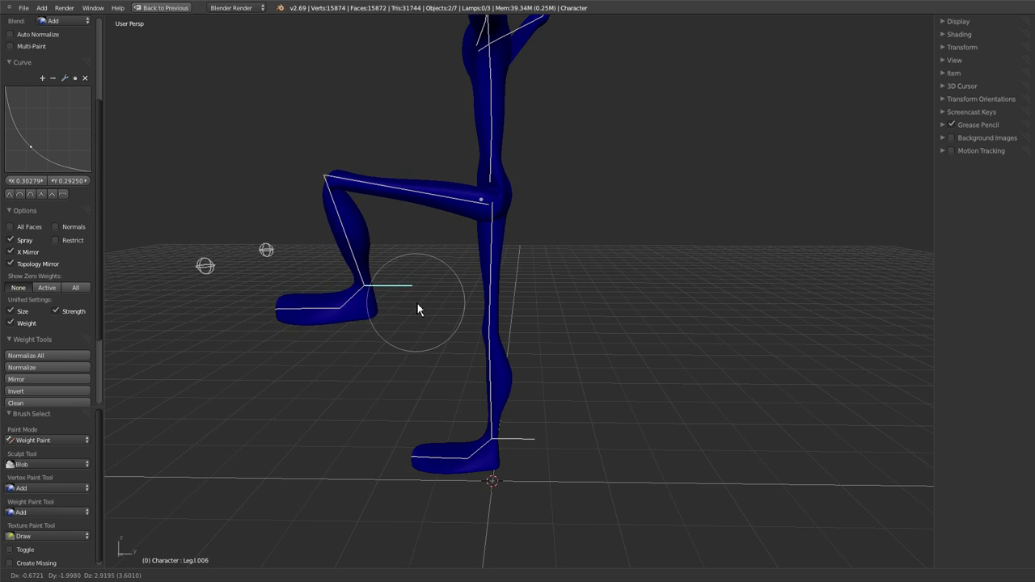
pyautogui.press('z')
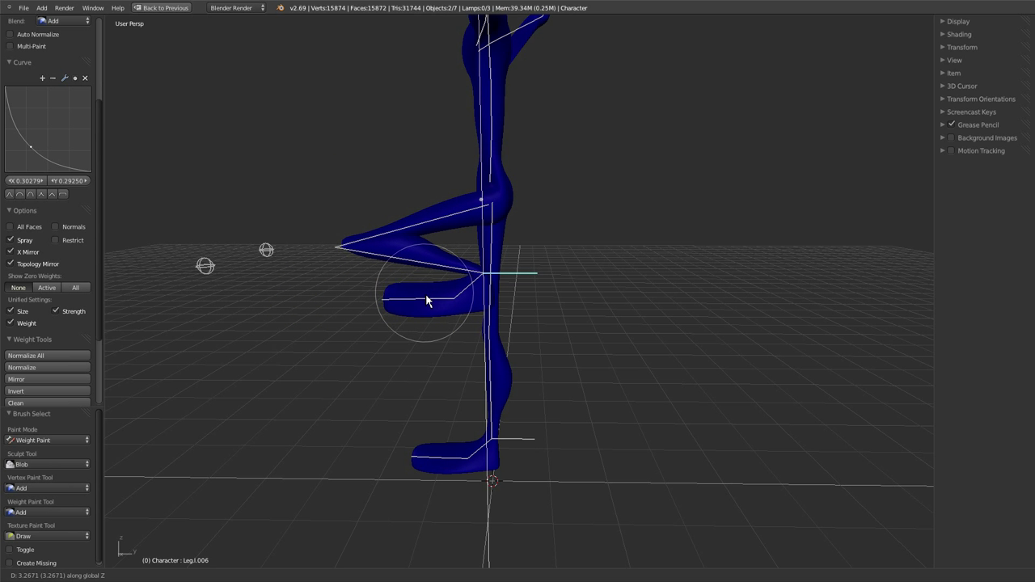
pyautogui.click(433, 309)
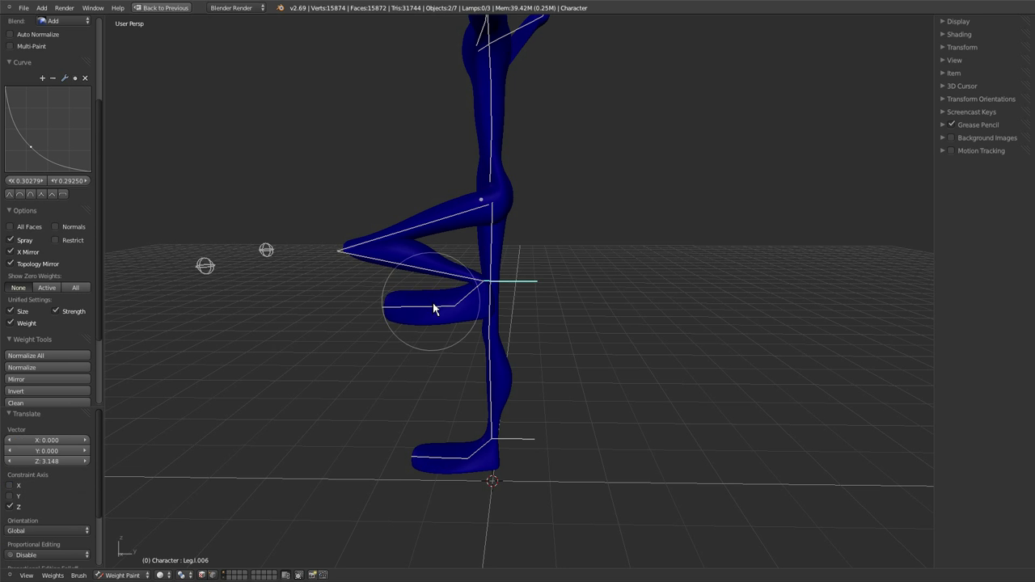
pyautogui.press('g')
pyautogui.press('y')
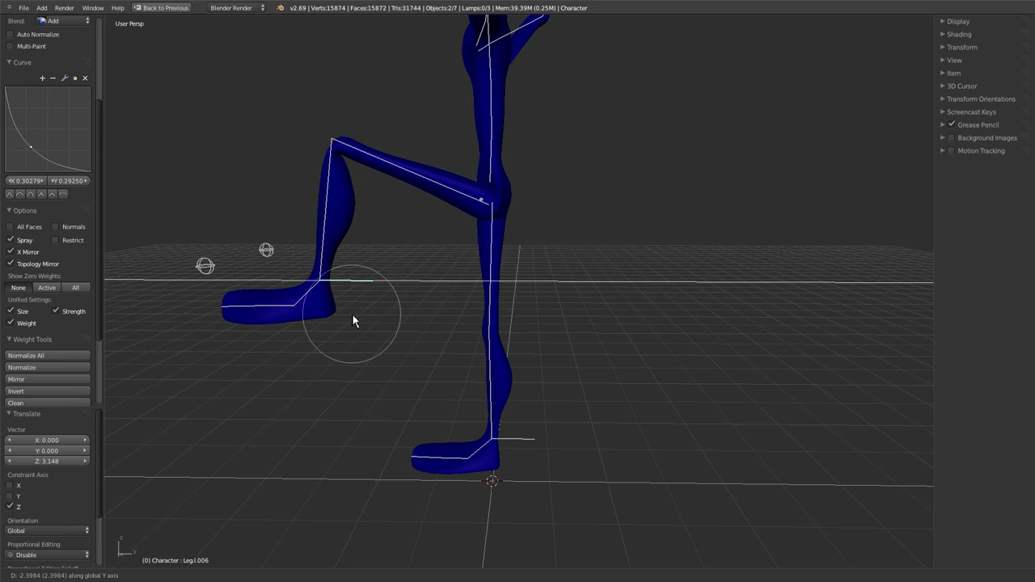
pyautogui.click(353, 314)
# Select the right foot control bone (Leg.r.006) and raise it 3.227 units along Z.
pyautogui.moveTo(452, 320)
pyautogui.mouseDown(button='middle')
pyautogui.moveTo(494, 376)
pyautogui.moveTo(564, 376)
pyautogui.moveTo(466, 354)
pyautogui.moveTo(430, 329)
pyautogui.moveTo(439, 374)
pyautogui.moveTo(432, 365)
pyautogui.moveTo(429, 439)
pyautogui.mouseUp(button='middle')
pyautogui.scroll(3, 465, 356)
pyautogui.press('2')
pyautogui.moveTo(342, 342); pyautogui.dragTo(624, 255, button='middle')
pyautogui.moveTo(458, 439)
pyautogui.mouseDown(button='middle')
pyautogui.moveTo(524, 440)
pyautogui.moveTo(548, 381)
pyautogui.moveTo(617, 330)
pyautogui.mouseUp(button='middle')
pyautogui.rightClick(544, 327)
pyautogui.keyDown('ctrl'); pyautogui.moveTo(541, 325); pyautogui.dragTo(520, 413, button='middle'); pyautogui.keyUp('ctrl')
pyautogui.keyDown('shift'); pyautogui.moveTo(560, 296); pyautogui.dragTo(532, 388, button='middle'); pyautogui.keyUp('shift')
pyautogui.moveTo(550, 330); pyautogui.dragTo(603, 275, button='middle')
pyautogui.press('g')
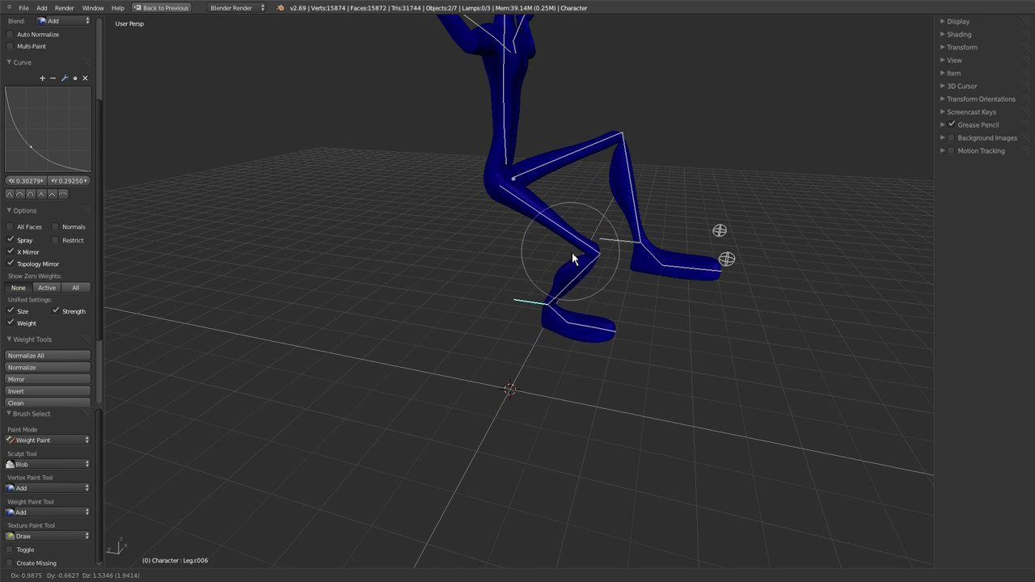
pyautogui.press('z')
pyautogui.click(576, 196)
pyautogui.moveTo(576, 195); pyautogui.dragTo(598, 225, button='middle')
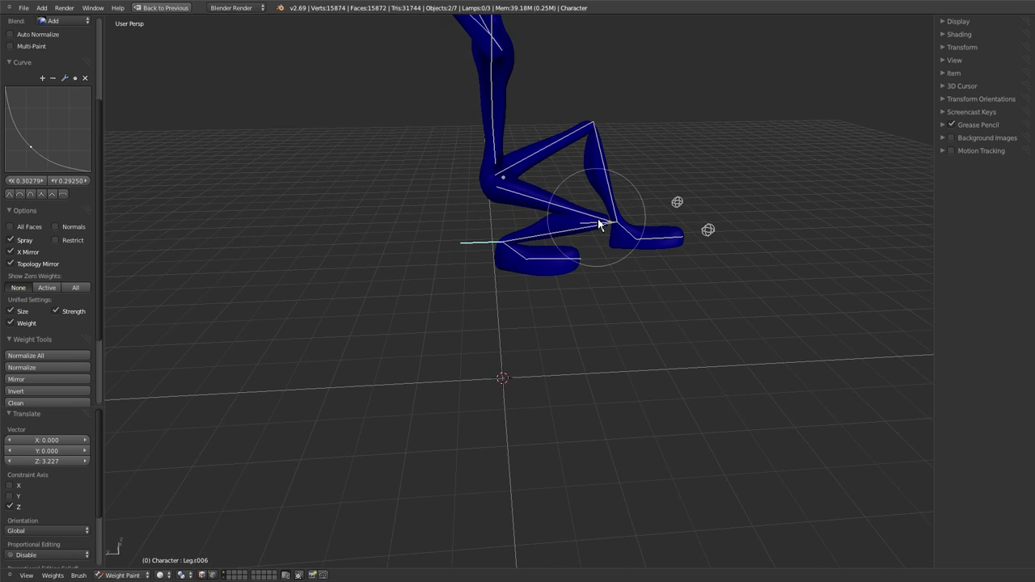
# Move the right foot control bone forward along Y in two moves of -0.914 and -1.710, and raise it slightly along Z.
pyautogui.press('g')
pyautogui.press('y')
pyautogui.click(642, 258)
pyautogui.press('g')
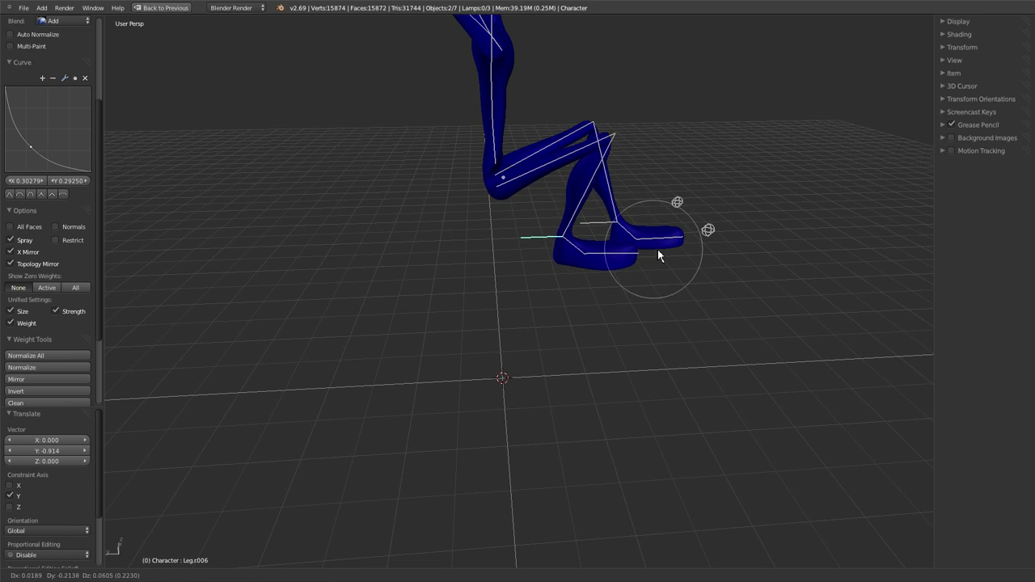
pyautogui.click(726, 251)
pyautogui.moveTo(727, 251); pyautogui.dragTo(584, 281, button='middle')
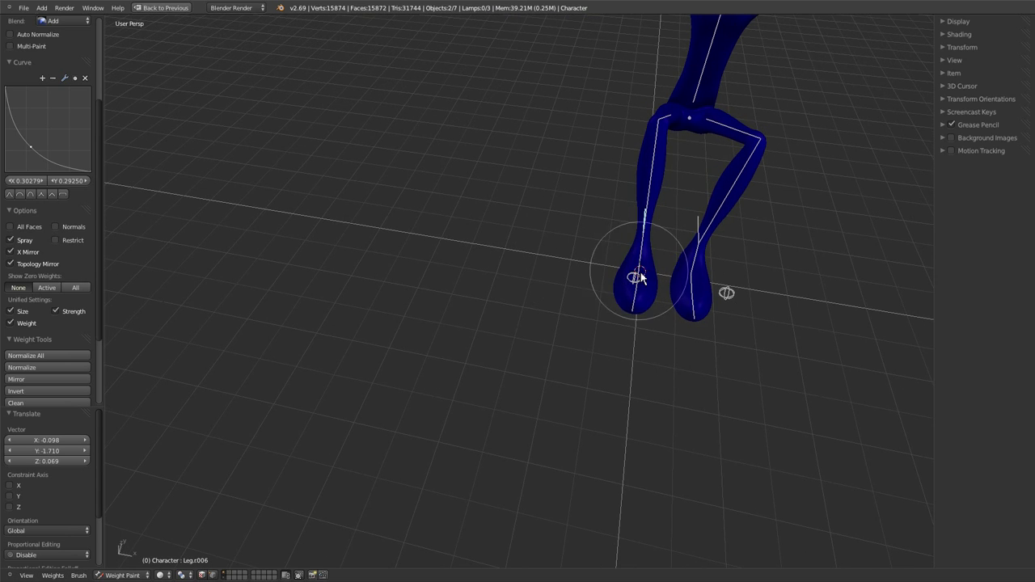
pyautogui.press('g')
pyautogui.press('z')
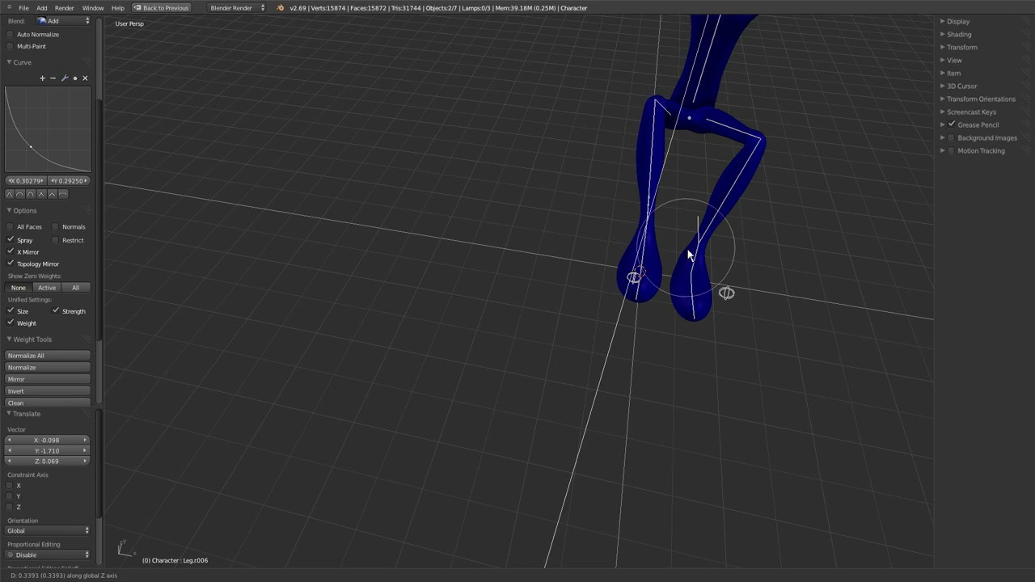
pyautogui.click(682, 255)
# Select the left thigh bone (Leg.l) and examine how its weights deform the hip and buttock.
pyautogui.press('s')
pyautogui.moveTo(694, 230)
pyautogui.keyDown('shift'); pyautogui.mouseDown(button='middle')
pyautogui.moveTo(564, 320)
pyautogui.moveTo(550, 297)
pyautogui.moveTo(593, 318)
pyautogui.moveTo(545, 287)
pyautogui.moveTo(540, 302)
pyautogui.moveTo(422, 295)
pyautogui.mouseUp(button='middle'); pyautogui.keyUp('shift')
pyautogui.press('a')
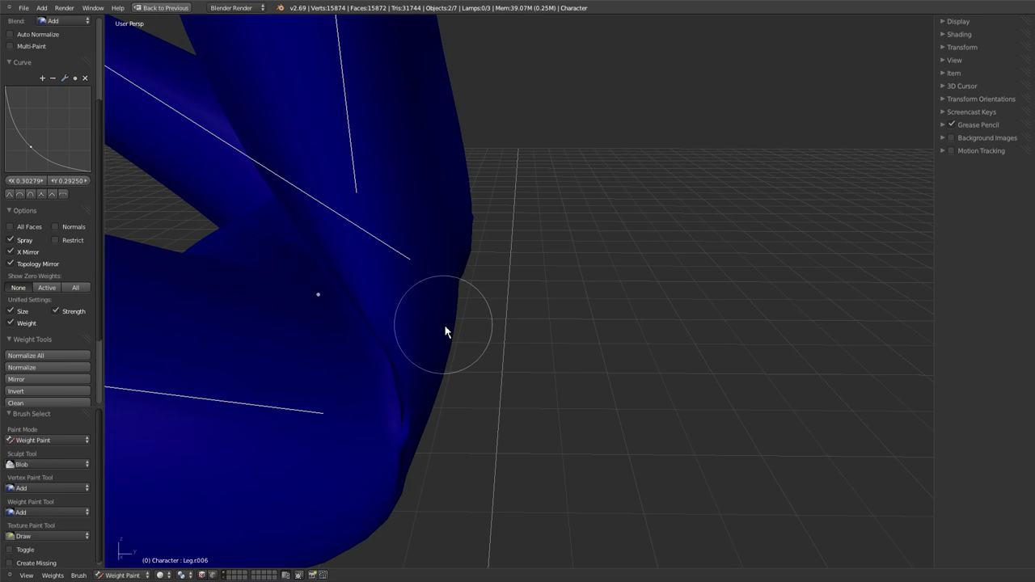
pyautogui.scroll(-5, 444, 330)
pyautogui.rightClick(447, 328)
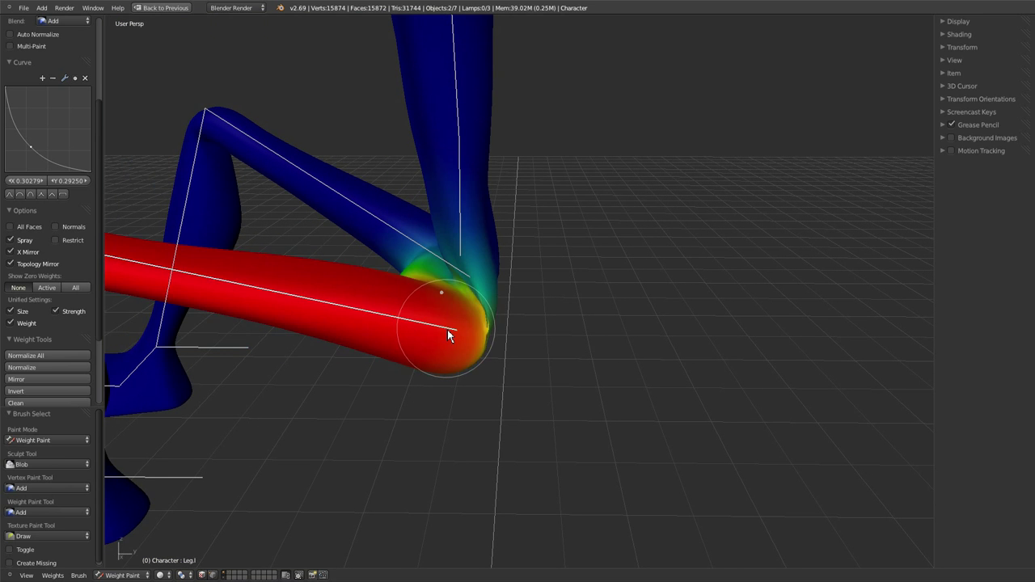
pyautogui.moveTo(446, 329)
pyautogui.mouseDown(button='middle')
pyautogui.moveTo(543, 340)
pyautogui.moveTo(460, 332)
pyautogui.moveTo(495, 332)
pyautogui.moveTo(480, 319)
pyautogui.moveTo(463, 333)
pyautogui.moveTo(470, 307)
pyautogui.moveTo(500, 308)
pyautogui.mouseUp(button='middle')
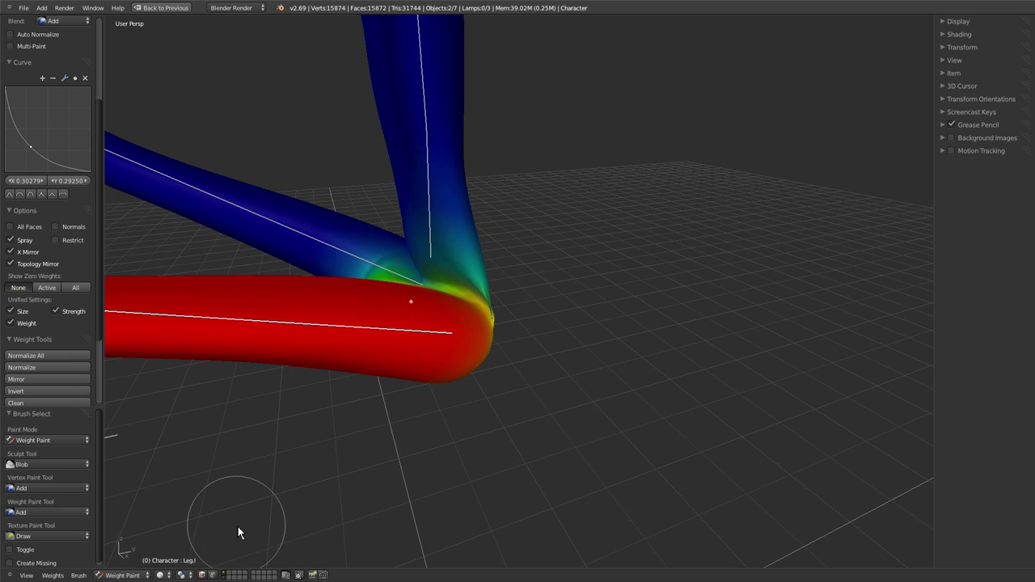
pyautogui.moveTo(390, 381)
pyautogui.mouseDown(button='middle')
pyautogui.moveTo(415, 408)
pyautogui.moveTo(397, 386)
pyautogui.moveTo(405, 391)
pyautogui.mouseUp(button='middle')
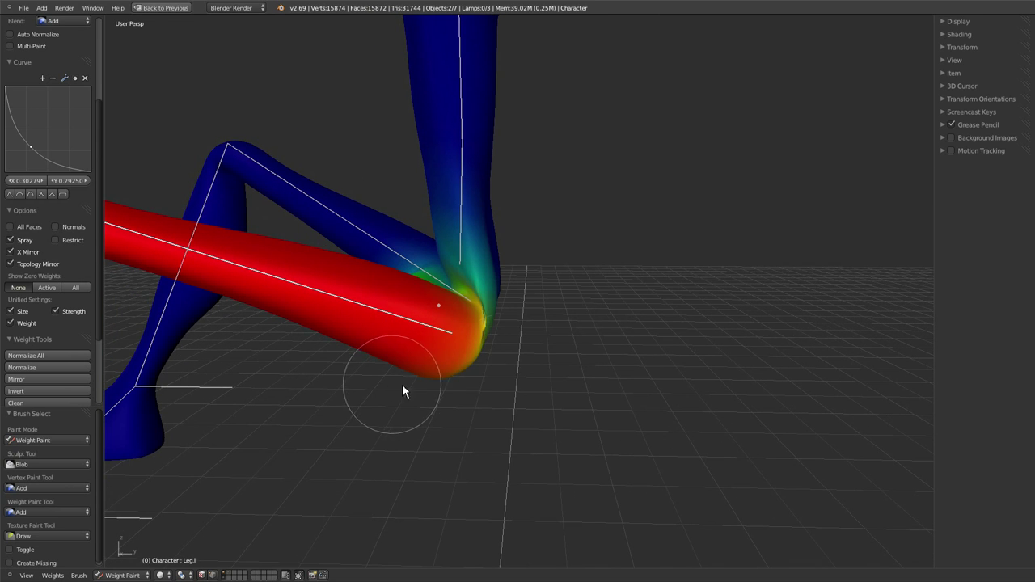
# Reduce the brush radius to 54 and subtract Leg.l weight from the left buttock and the back of the hip.
pyautogui.click(498, 363)
pyautogui.press('8')
pyautogui.moveTo(497, 361)
pyautogui.mouseDown(button='middle')
pyautogui.moveTo(475, 343)
pyautogui.moveTo(483, 330)
pyautogui.mouseUp(button='middle')
pyautogui.moveTo(486, 319)
pyautogui.mouseDown()
pyautogui.moveTo(486, 328)
pyautogui.moveTo(483, 302)
pyautogui.mouseUp()
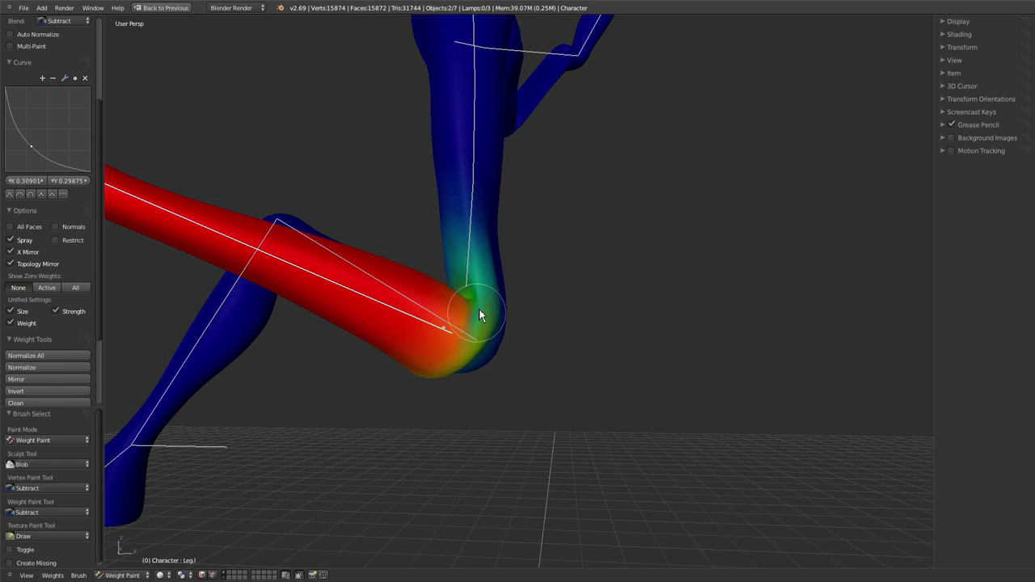
pyautogui.press('1')
pyautogui.moveTo(493, 333)
pyautogui.mouseDown(button='middle')
pyautogui.moveTo(570, 403)
pyautogui.moveTo(541, 384)
pyautogui.mouseUp(button='middle')
pyautogui.press('8')
pyautogui.moveTo(459, 340); pyautogui.dragTo(444, 394, button='middle')
pyautogui.press('1')
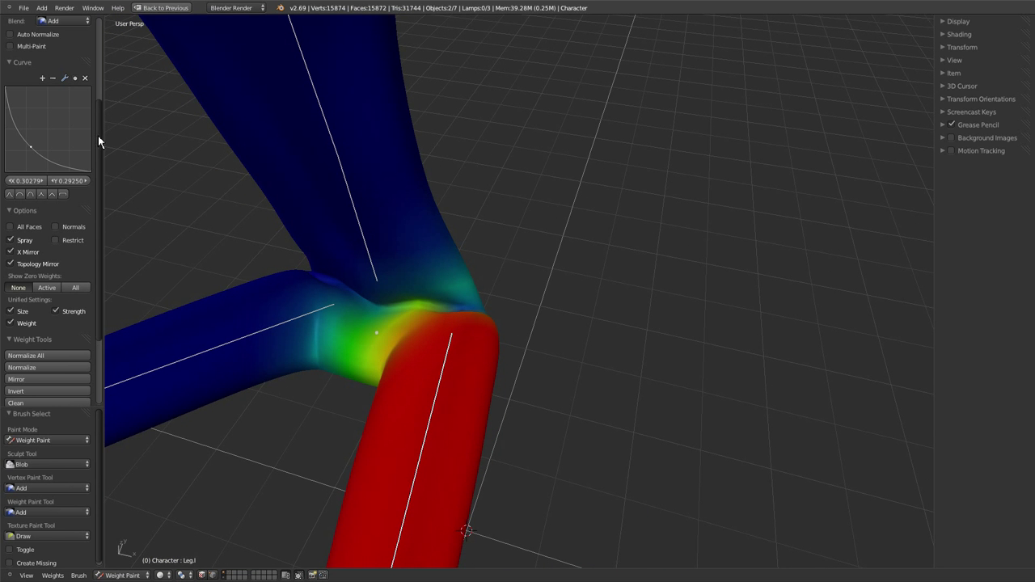
# Lower the brush strength to 0.069 and refine the Leg.l weights at the left buttock with the Subtract and Add brushes.
pyautogui.scroll(2, 99, 122)
pyautogui.scroll(3, 100, 116)
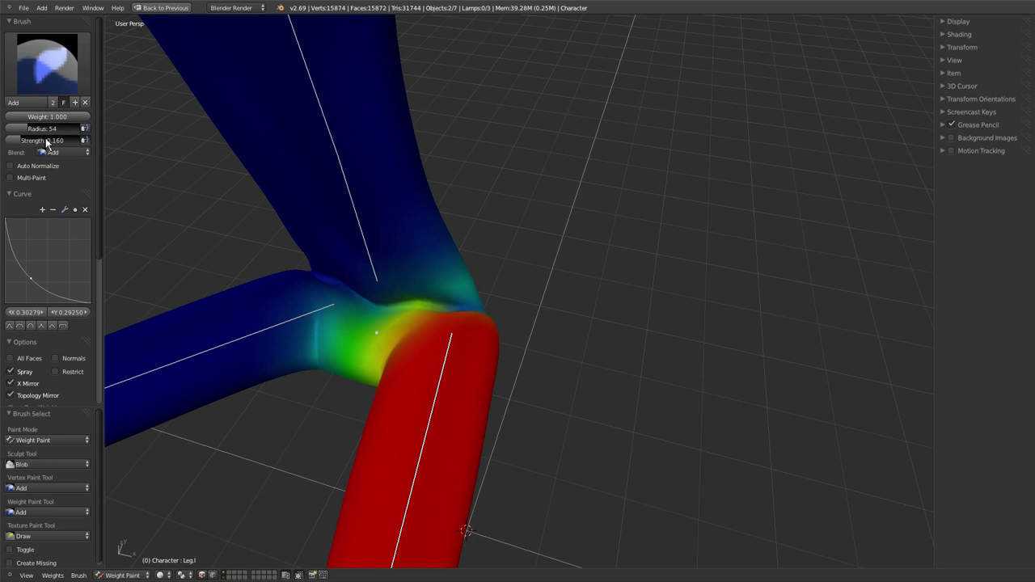
pyautogui.moveTo(24, 144); pyautogui.dragTo(11, 144)
pyautogui.moveTo(363, 292)
pyautogui.mouseDown(button='middle')
pyautogui.moveTo(308, 292)
pyautogui.moveTo(371, 301)
pyautogui.moveTo(438, 342)
pyautogui.moveTo(461, 321)
pyautogui.mouseUp(button='middle')
pyautogui.press('8')
pyautogui.moveTo(467, 327); pyautogui.dragTo(460, 326)
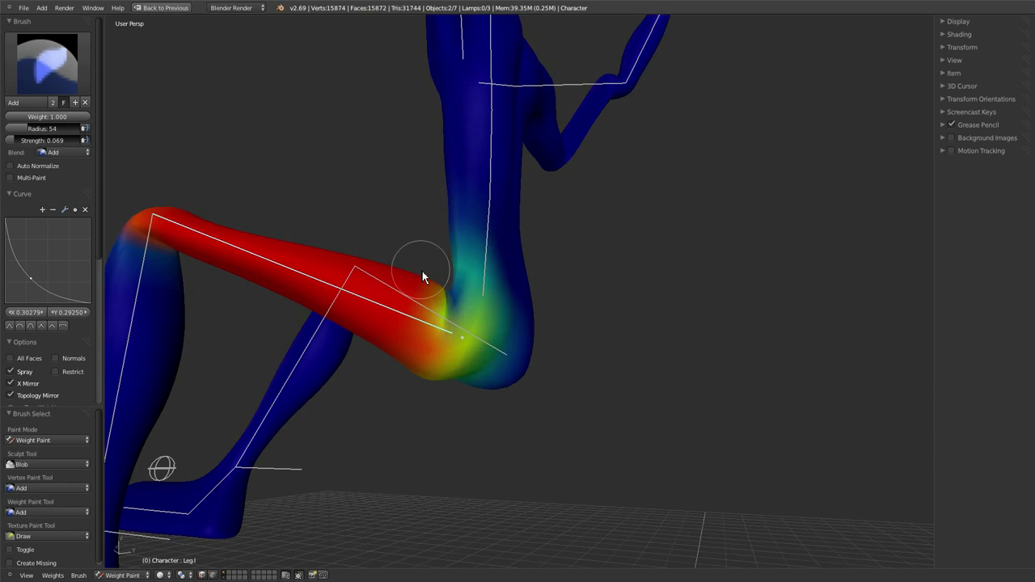
pyautogui.press('7')
pyautogui.press('1')
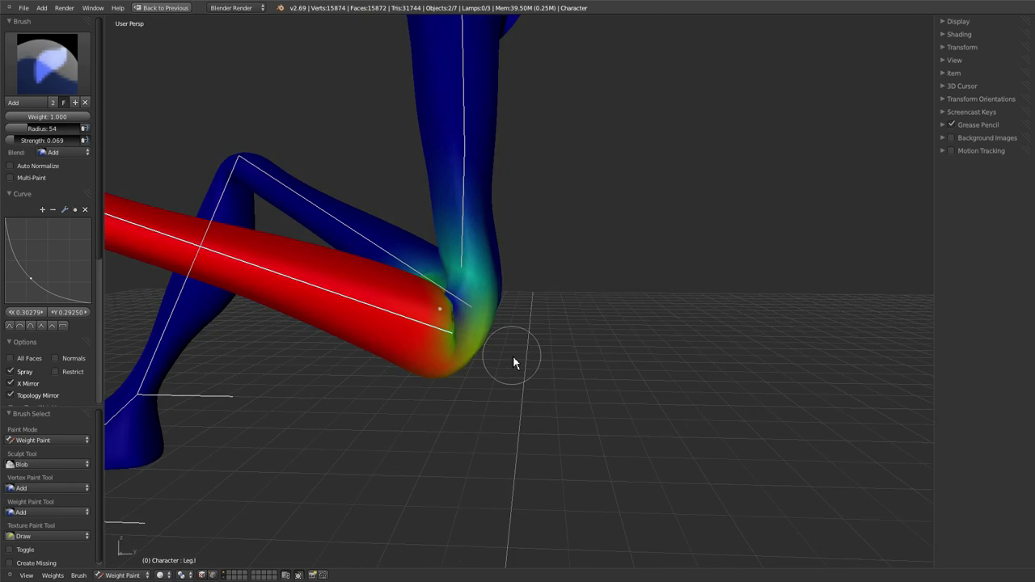
pyautogui.moveTo(513, 356)
pyautogui.mouseDown(button='middle')
pyautogui.moveTo(523, 344)
pyautogui.moveTo(393, 312)
pyautogui.moveTo(451, 310)
pyautogui.mouseUp(button='middle')
pyautogui.press('7')
pyautogui.press('1')
pyautogui.moveTo(454, 318); pyautogui.dragTo(465, 341)
pyautogui.moveTo(438, 315); pyautogui.dragTo(458, 344, button='middle')
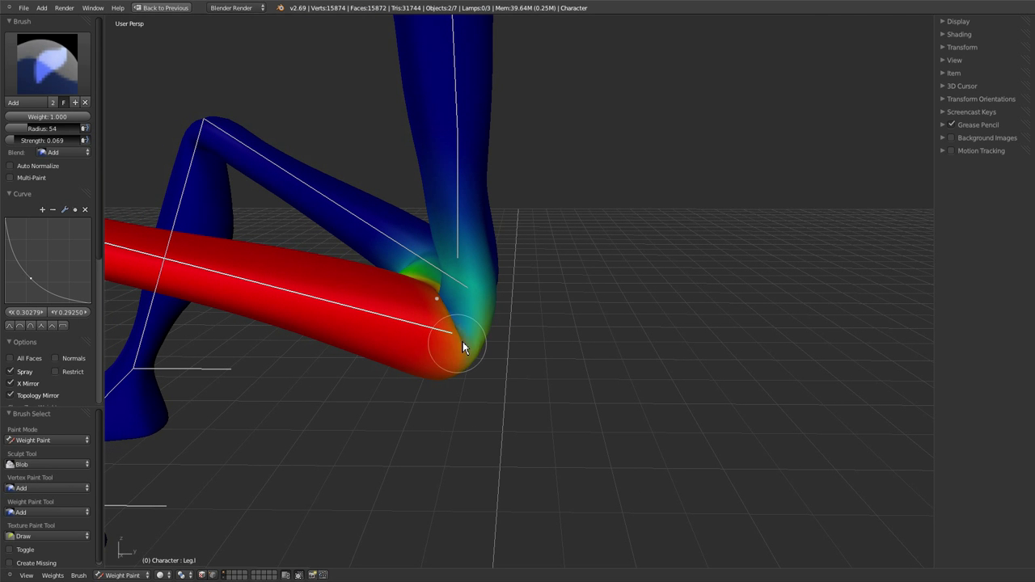
# Select the lower spine bone (Bone) and adjust its weight over the left buttock with the Add brush.
pyautogui.moveTo(462, 340)
pyautogui.mouseDown(button='middle')
pyautogui.moveTo(430, 224)
pyautogui.moveTo(399, 207)
pyautogui.moveTo(401, 170)
pyautogui.moveTo(390, 176)
pyautogui.moveTo(440, 262)
pyautogui.mouseUp(button='middle')
pyautogui.rightClick(429, 236)
pyautogui.press('8')
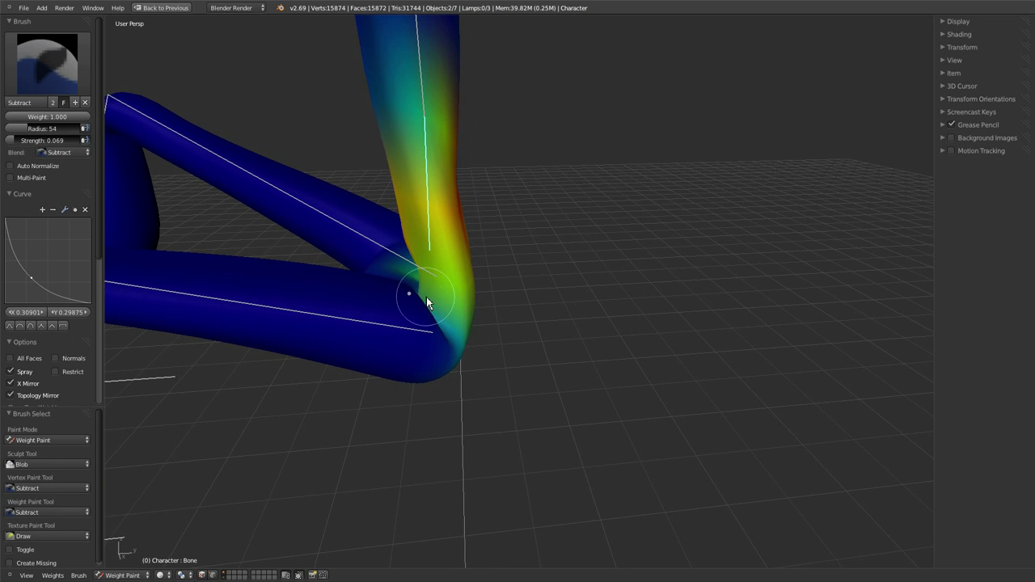
pyautogui.press('1')
pyautogui.moveTo(430, 298)
pyautogui.mouseDown(button='middle')
pyautogui.moveTo(520, 321)
pyautogui.moveTo(428, 304)
pyautogui.moveTo(414, 315)
pyautogui.moveTo(452, 321)
pyautogui.moveTo(504, 362)
pyautogui.moveTo(584, 365)
pyautogui.moveTo(460, 342)
pyautogui.moveTo(415, 310)
pyautogui.moveTo(536, 412)
pyautogui.moveTo(460, 395)
pyautogui.moveTo(416, 309)
pyautogui.moveTo(428, 310)
pyautogui.moveTo(444, 327)
pyautogui.moveTo(439, 348)
pyautogui.moveTo(405, 350)
pyautogui.mouseUp(button='middle')
# Reselect the left thigh bone (Leg.l), set the brush radius to 60 and make Add the active brush.
pyautogui.rightClick(417, 326)
pyautogui.press('f')
pyautogui.click(445, 293)
pyautogui.press('8')
pyautogui.press('1')
pyautogui.press('8')
pyautogui.press('1')
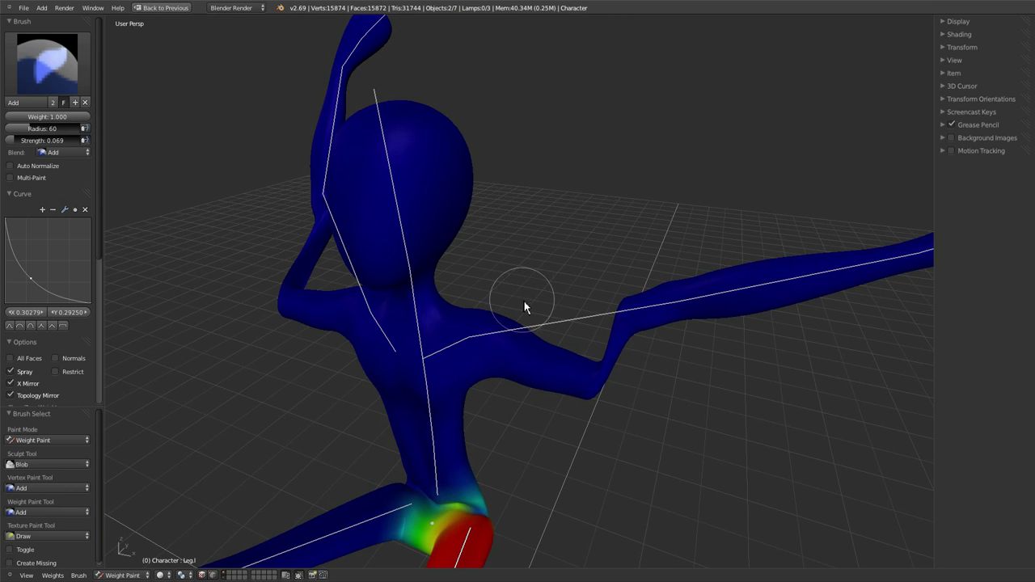
# Reset the pose of all bones, and move the head bone (Bone.004) by X 1.107, Y 0.384, Z 0.098 to tilt the head.
pyautogui.press('a')
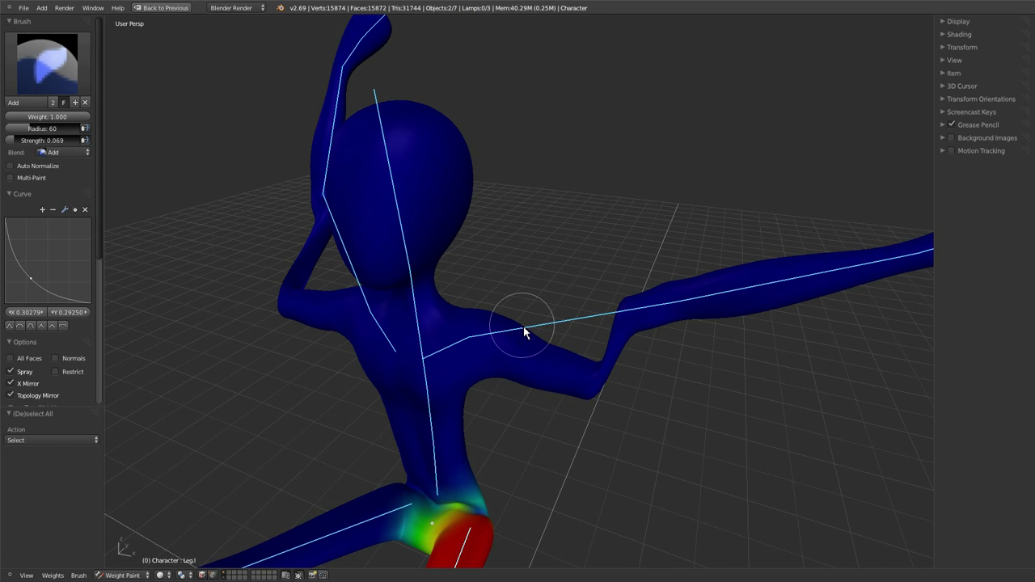
pyautogui.hotkey('alt', 'r')
pyautogui.keyDown('ctrl'); pyautogui.moveTo(515, 319); pyautogui.dragTo(530, 364, button='middle'); pyautogui.keyUp('ctrl')
pyautogui.moveTo(447, 283); pyautogui.dragTo(465, 259, button='right')
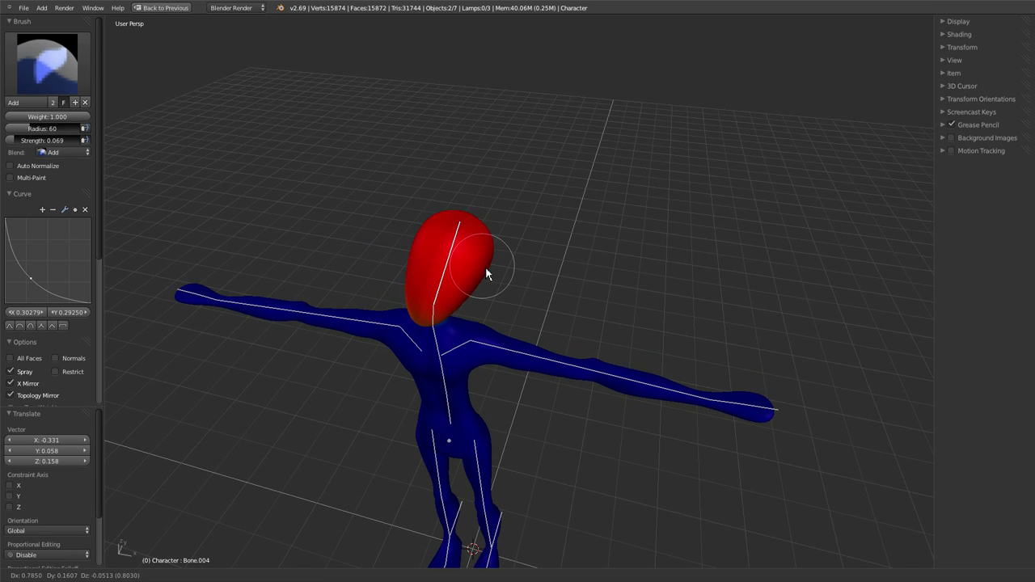
pyautogui.click(514, 249)
pyautogui.moveTo(567, 269); pyautogui.dragTo(594, 267, button='middle')
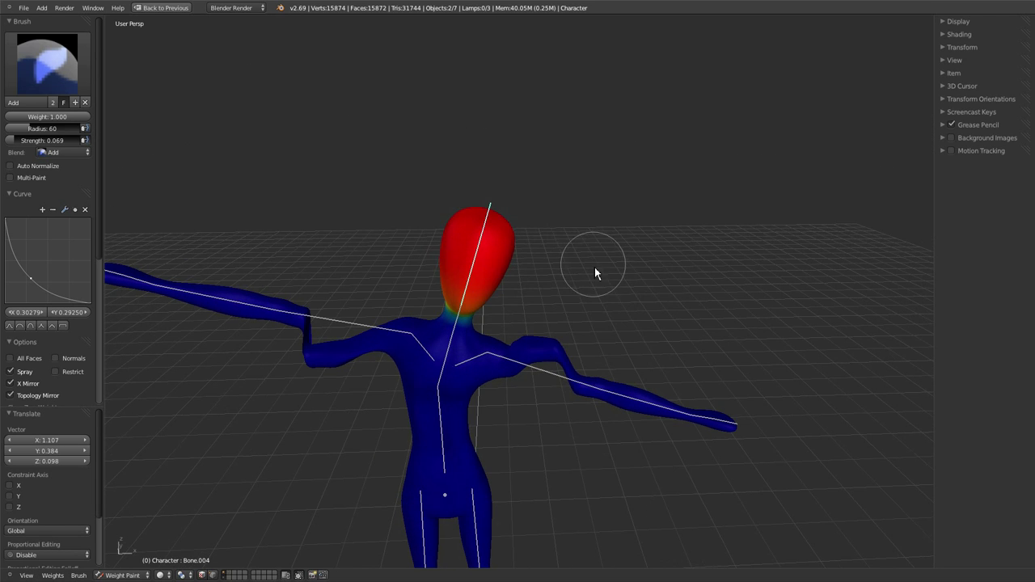
# Select the left upper arm bone (arm.l.001) and paint full weight back along the upper arm with the mirrored Add brush.
pyautogui.rightClick(545, 372)
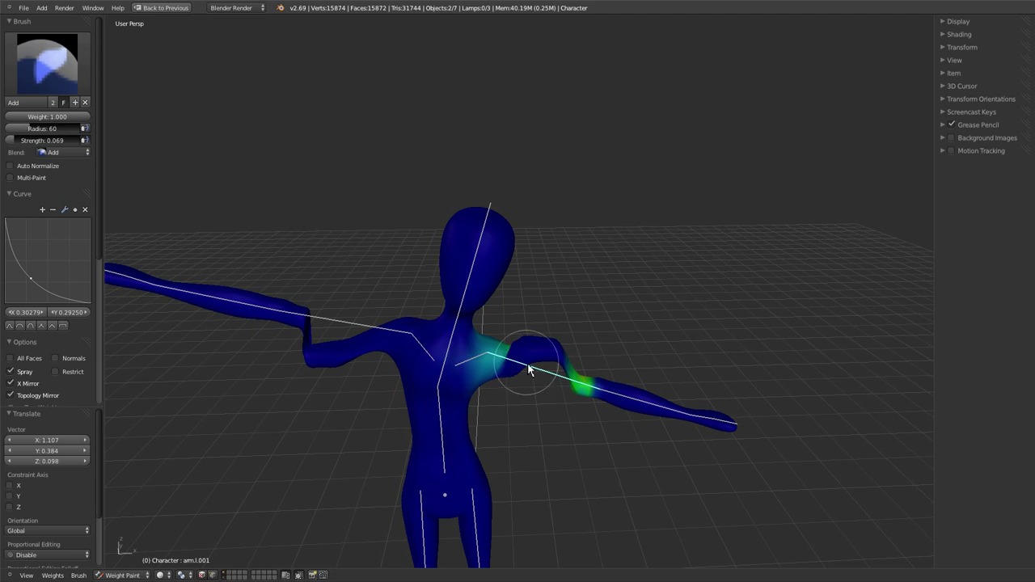
pyautogui.scroll(3, 530, 372)
pyautogui.press('s')
pyautogui.keyDown('shift'); pyautogui.moveTo(553, 419); pyautogui.dragTo(506, 340, button='middle'); pyautogui.keyUp('shift')
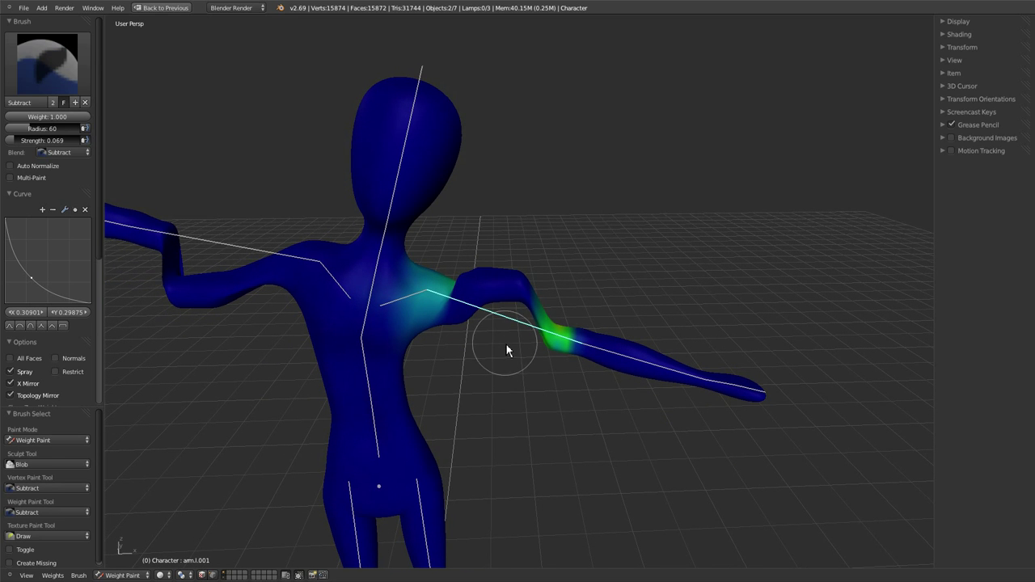
pyautogui.press('1')
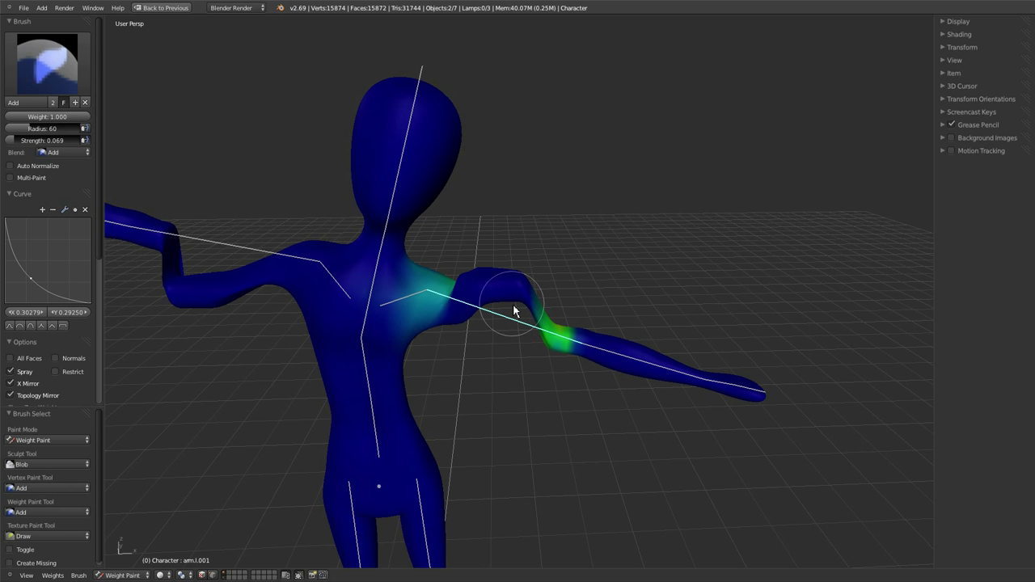
pyautogui.moveTo(528, 306)
pyautogui.mouseDown()
pyautogui.moveTo(520, 301)
pyautogui.moveTo(536, 310)
pyautogui.moveTo(520, 316)
pyautogui.mouseUp()
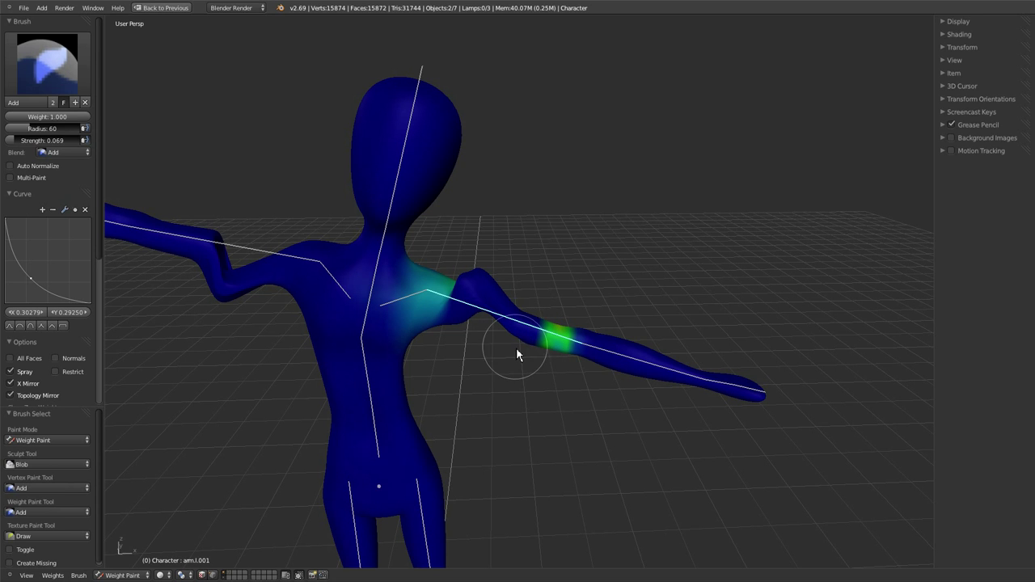
pyautogui.moveTo(516, 347)
pyautogui.mouseDown(button='middle')
pyautogui.moveTo(401, 363)
pyautogui.moveTo(526, 334)
pyautogui.mouseUp(button='middle')
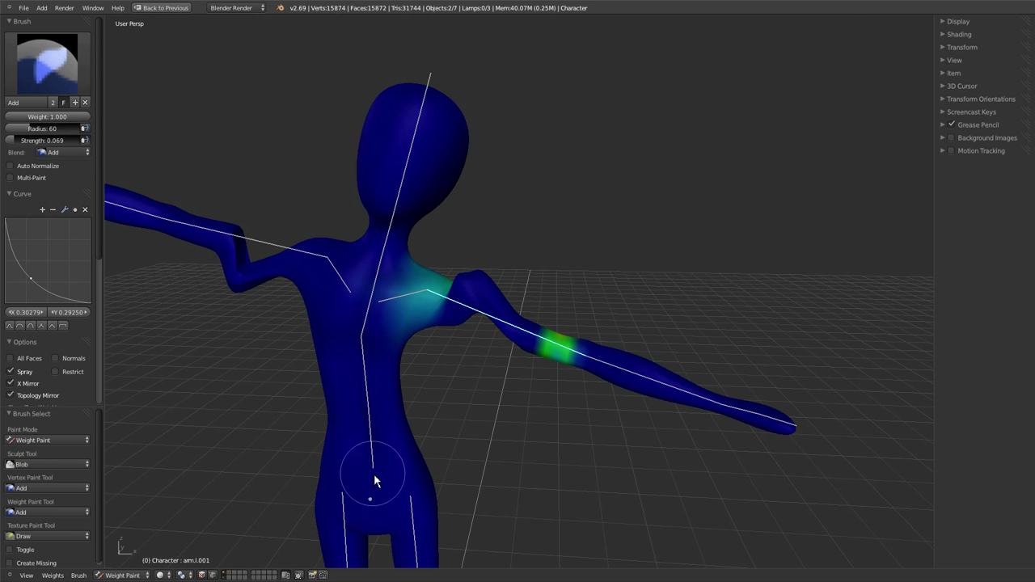
pyautogui.moveTo(521, 345)
pyautogui.mouseDown()
pyautogui.moveTo(482, 295)
pyautogui.moveTo(489, 314)
pyautogui.moveTo(501, 299)
pyautogui.moveTo(482, 336)
pyautogui.moveTo(524, 320)
pyautogui.moveTo(547, 335)
pyautogui.moveTo(508, 335)
pyautogui.moveTo(512, 311)
pyautogui.moveTo(537, 342)
pyautogui.moveTo(536, 370)
pyautogui.moveTo(547, 343)
pyautogui.moveTo(471, 338)
pyautogui.moveTo(488, 328)
pyautogui.moveTo(478, 309)
pyautogui.moveTo(540, 346)
pyautogui.mouseUp()
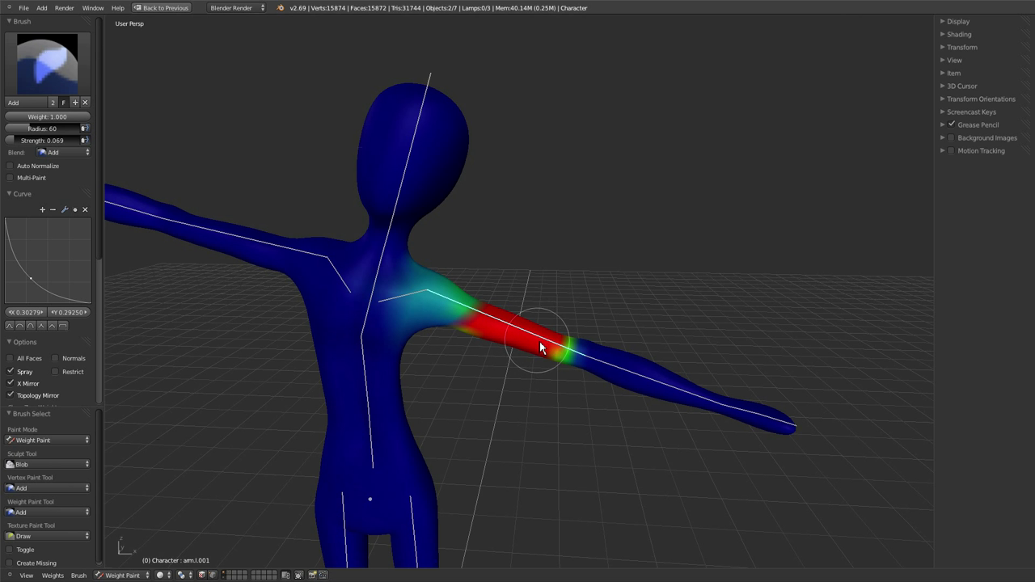
# Move the head bone (Bone.004) down toward the character's right shoulder to test the neck and arm deformation.
pyautogui.rightClick(425, 97)
pyautogui.press('g')
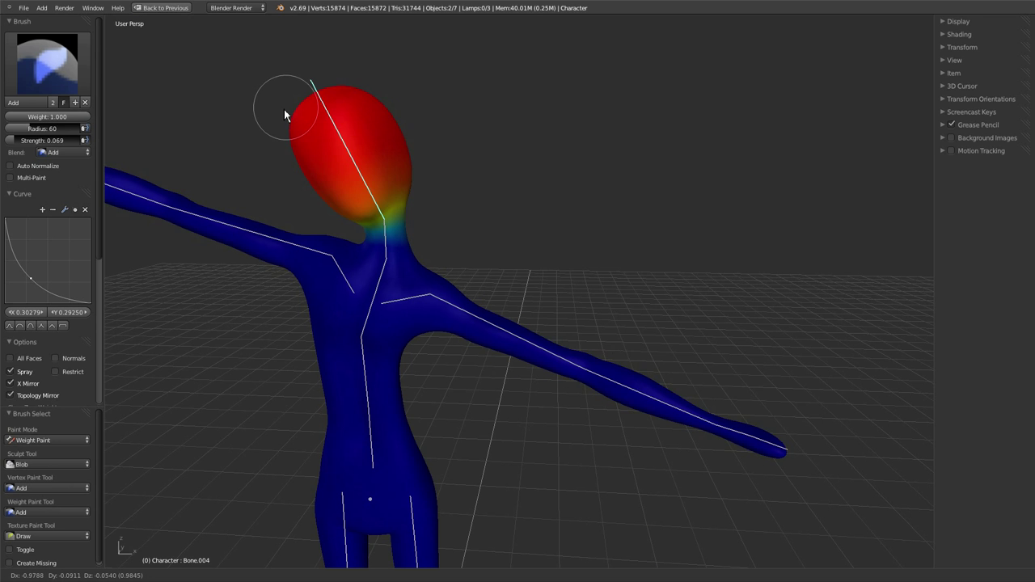
pyautogui.click(244, 204)
pyautogui.moveTo(293, 245)
pyautogui.mouseDown(button='middle')
pyautogui.moveTo(302, 283)
pyautogui.moveTo(347, 271)
pyautogui.mouseUp(button='middle')
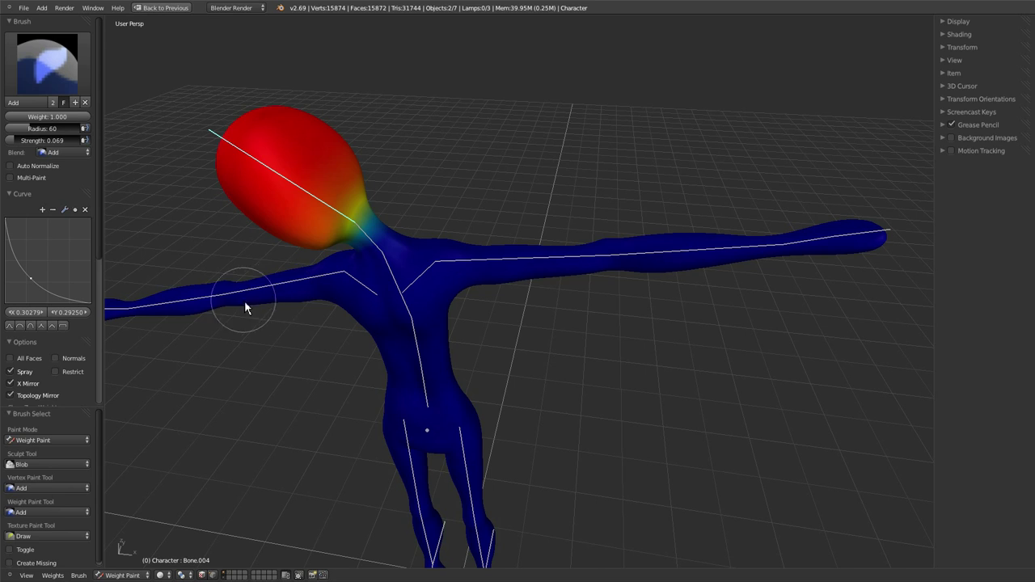
pyautogui.scroll(-2, 271, 306)
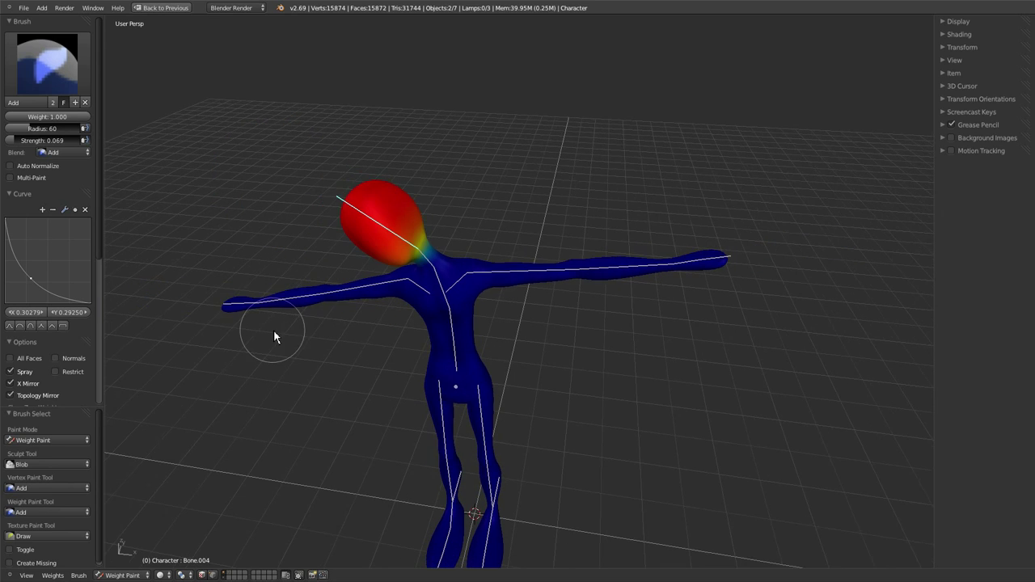
# Switch to the Subtract brush and back to Add, and look over the brush settings.
pyautogui.press('8')
pyautogui.moveTo(457, 348)
pyautogui.keyDown('shift'); pyautogui.mouseDown(button='middle')
pyautogui.moveTo(440, 272)
pyautogui.moveTo(439, 302)
pyautogui.mouseUp(button='middle'); pyautogui.keyUp('shift')
pyautogui.press('1')
pyautogui.moveTo(576, 399)
pyautogui.mouseDown(button='middle')
pyautogui.moveTo(554, 400)
pyautogui.moveTo(554, 410)
pyautogui.mouseUp(button='middle')
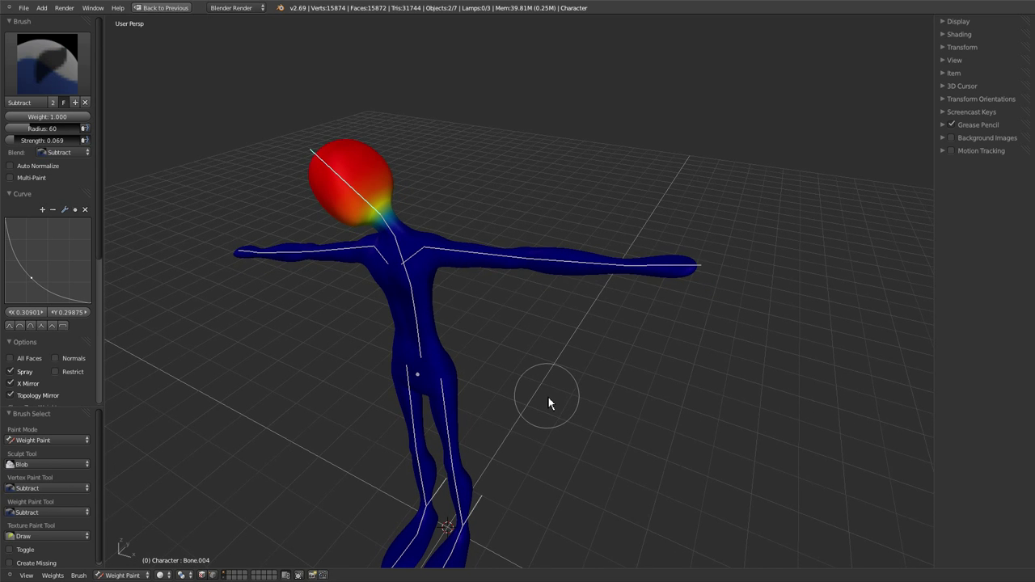
pyautogui.moveTo(547, 397); pyautogui.dragTo(548, 404, button='middle')
pyautogui.press('1')
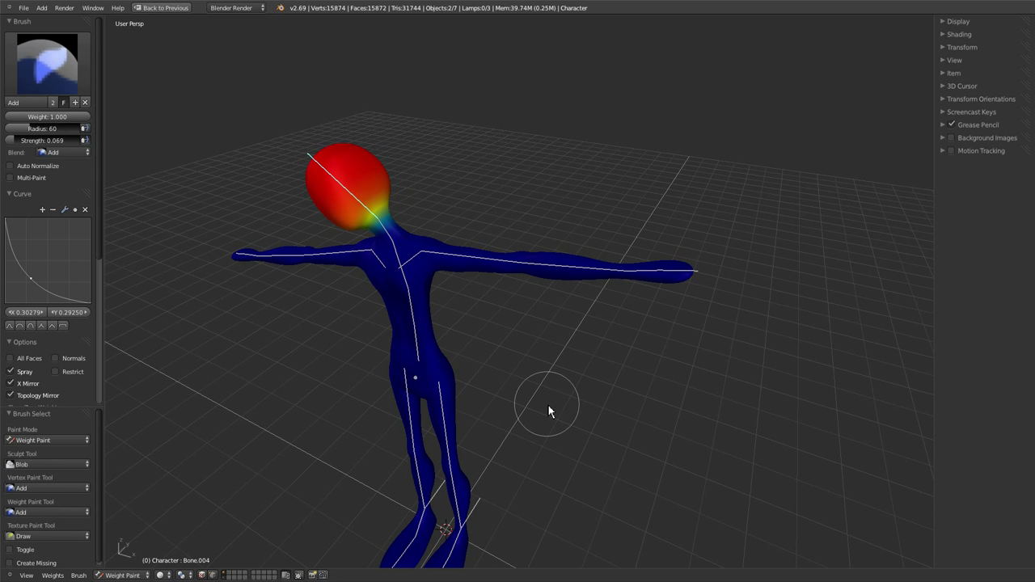
pyautogui.scroll(-1, 101, 204)
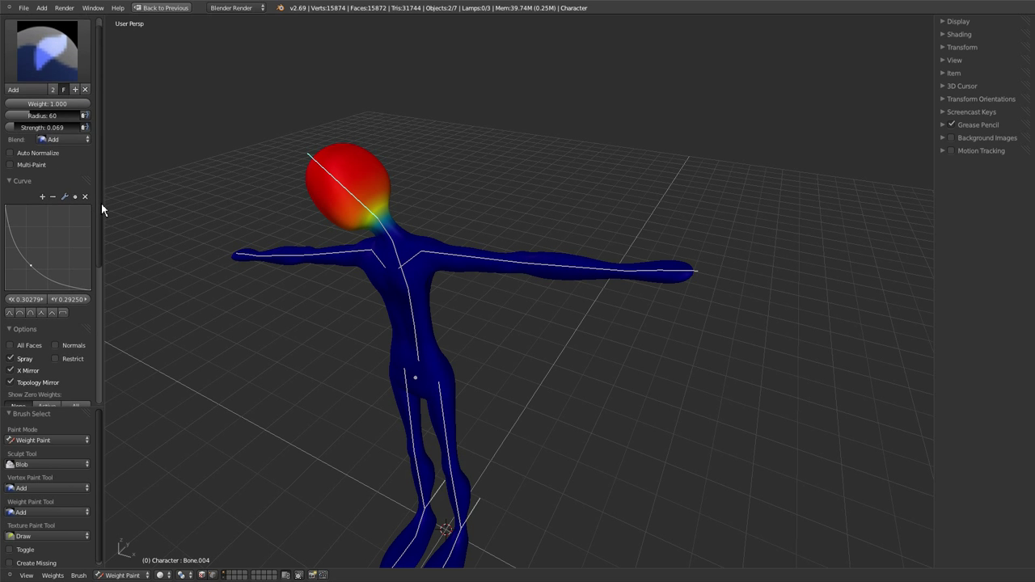
pyautogui.moveTo(101, 204)
pyautogui.mouseDown()
pyautogui.moveTo(106, 332)
pyautogui.moveTo(86, 216)
pyautogui.moveTo(94, 173)
pyautogui.mouseUp()
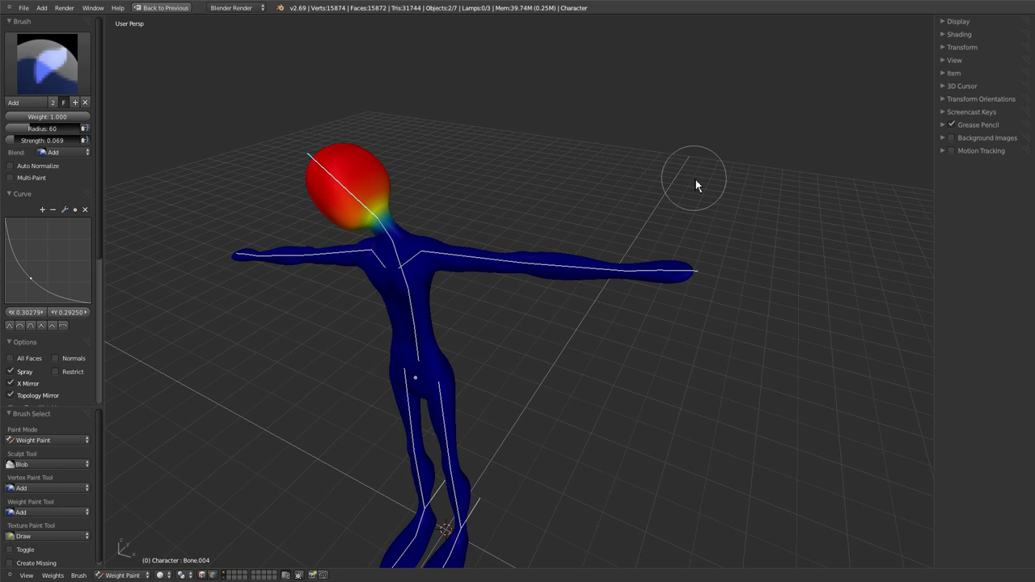